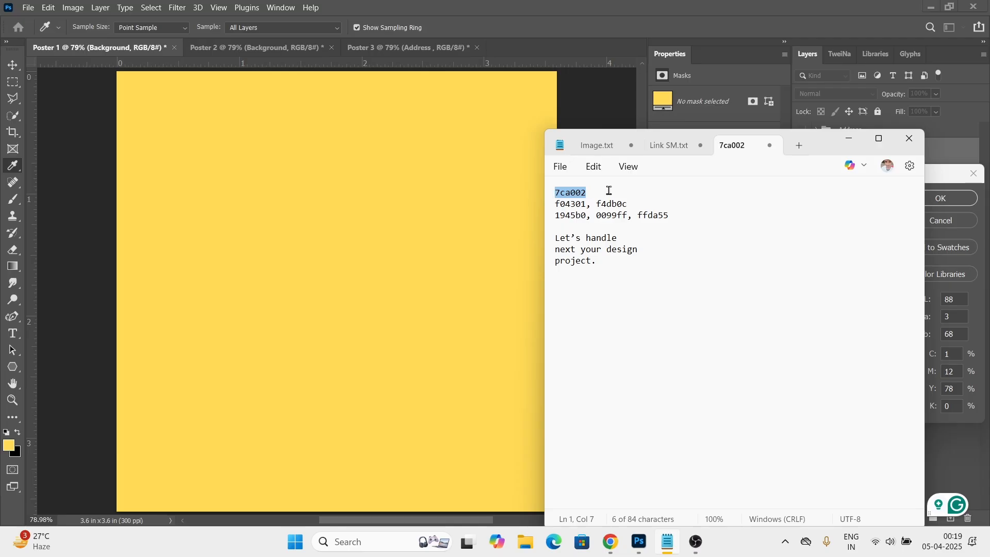
Set the solid colour fill behind the poster to green 7ca002.
left_click(858, 138)
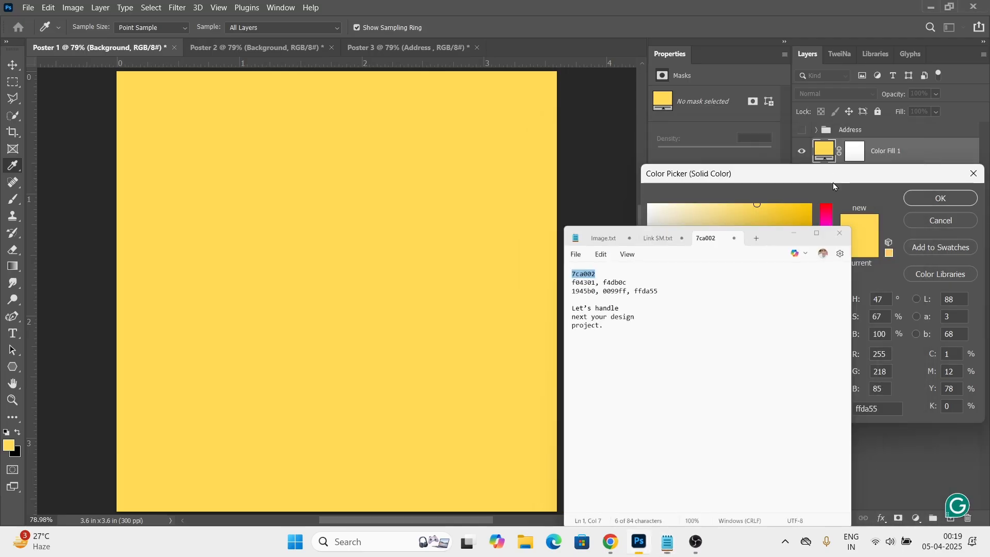
type("7ca002")
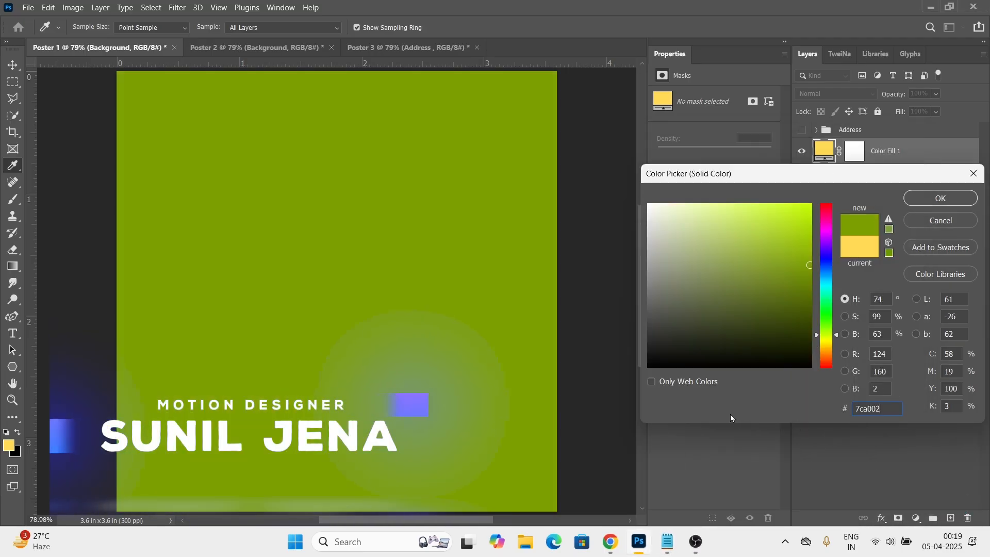
key("Return")
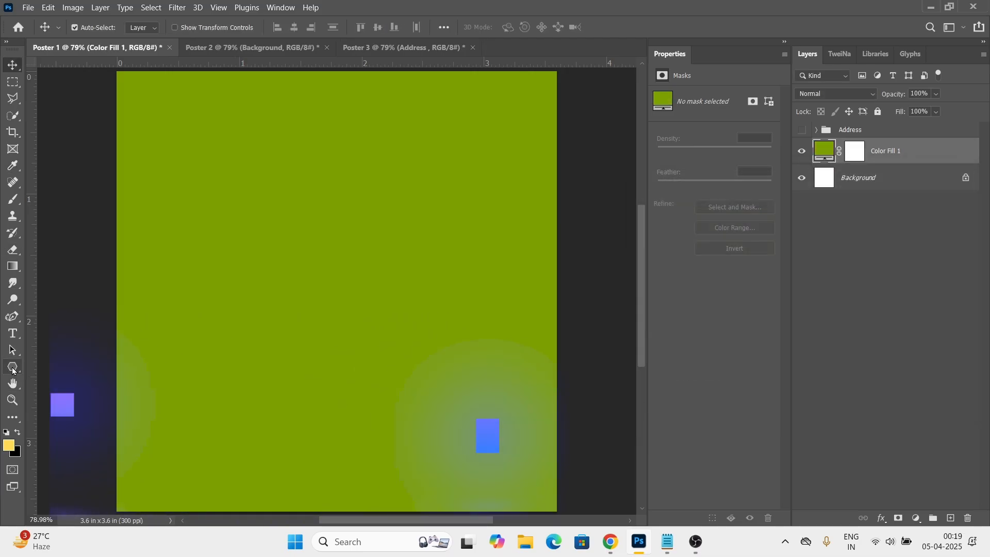
Draw a six-sided yellow polygon about 537 by 465 px in the right half of the poster.
left_click(13, 369)
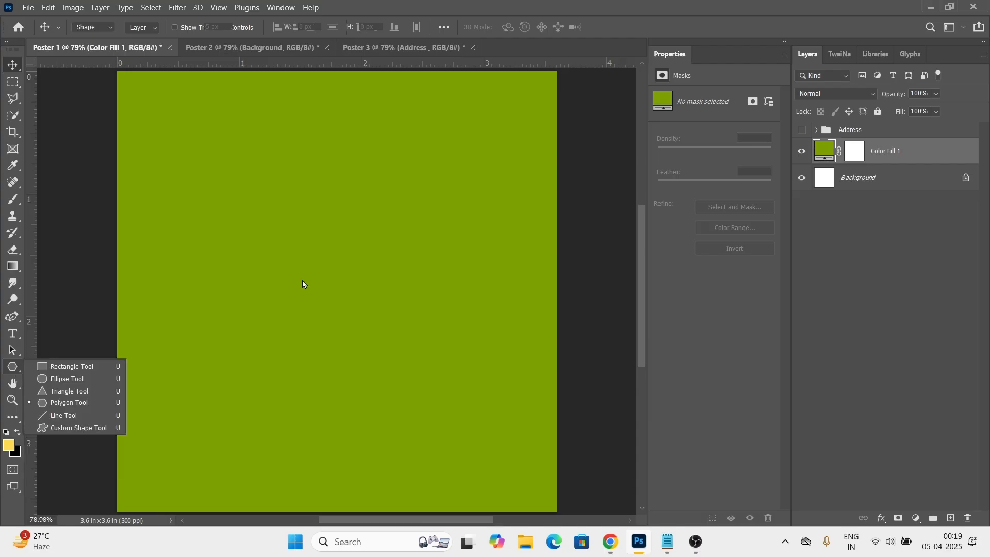
left_click(56, 403)
left_click_drag(303, 241, 532, 510)
scroll(503, 420, "down", 3)
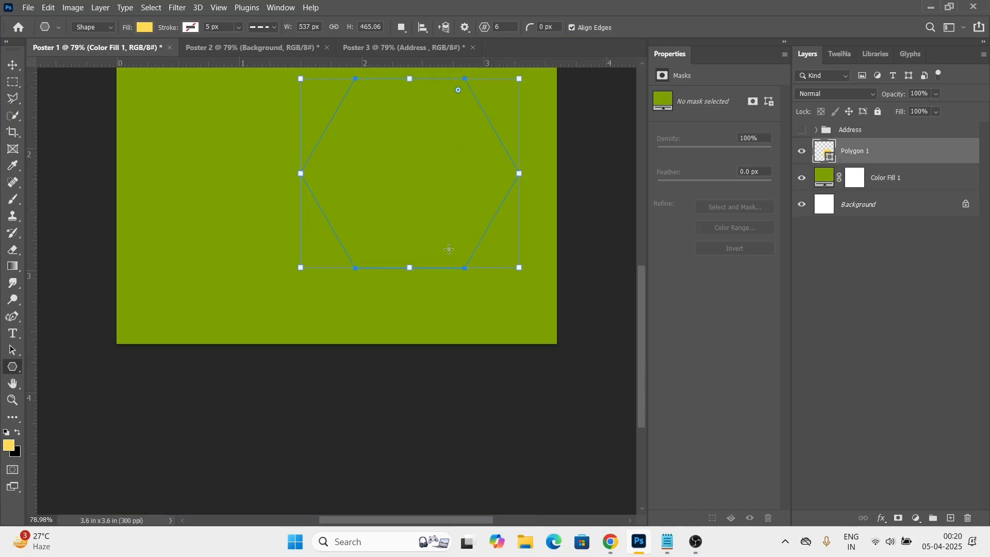
scroll(429, 311, "up", 2)
left_click(17, 66)
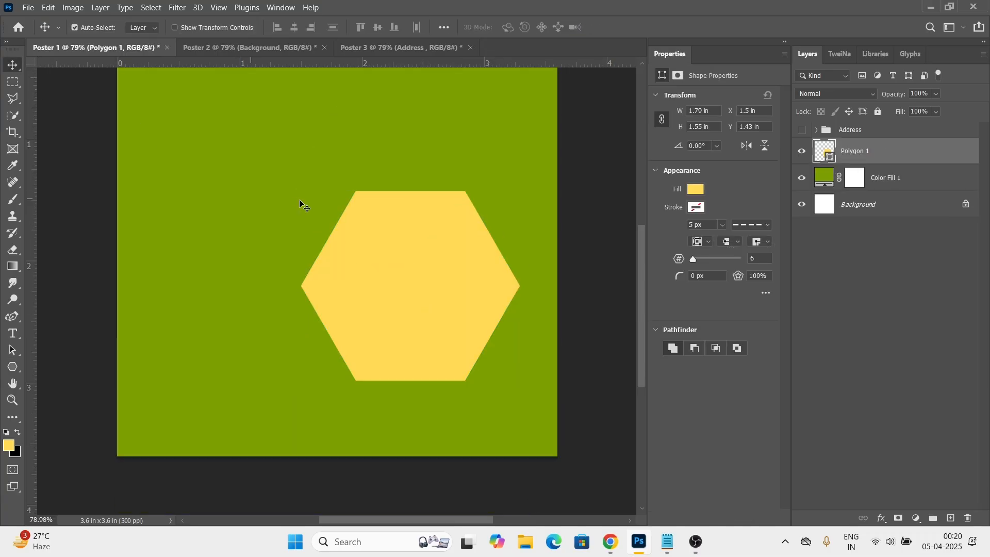
Duplicate the hexagon about 0.6 in to the left at the same height and fill the copy with dark brown.
left_click_drag(439, 270, 368, 296)
left_click(699, 189)
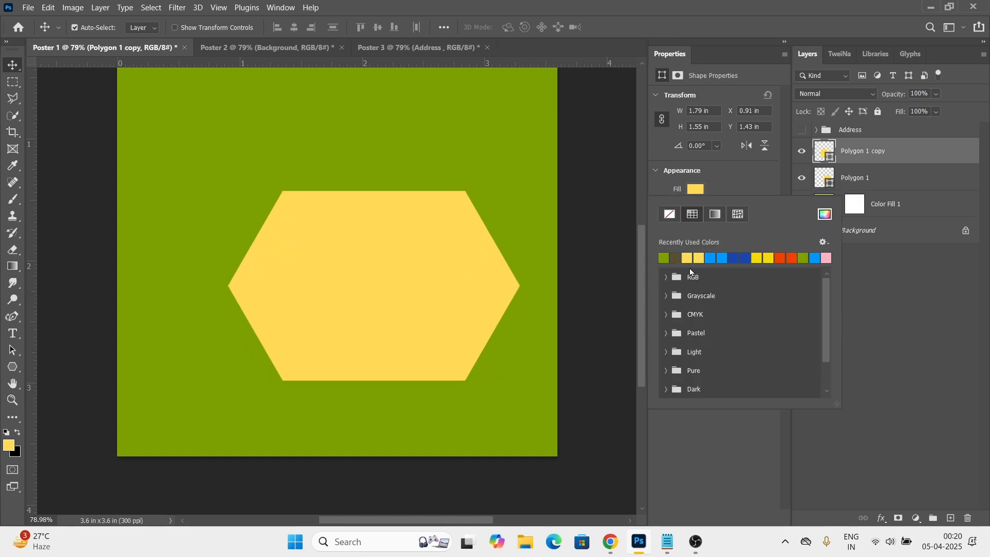
left_click(676, 256)
left_click(392, 280)
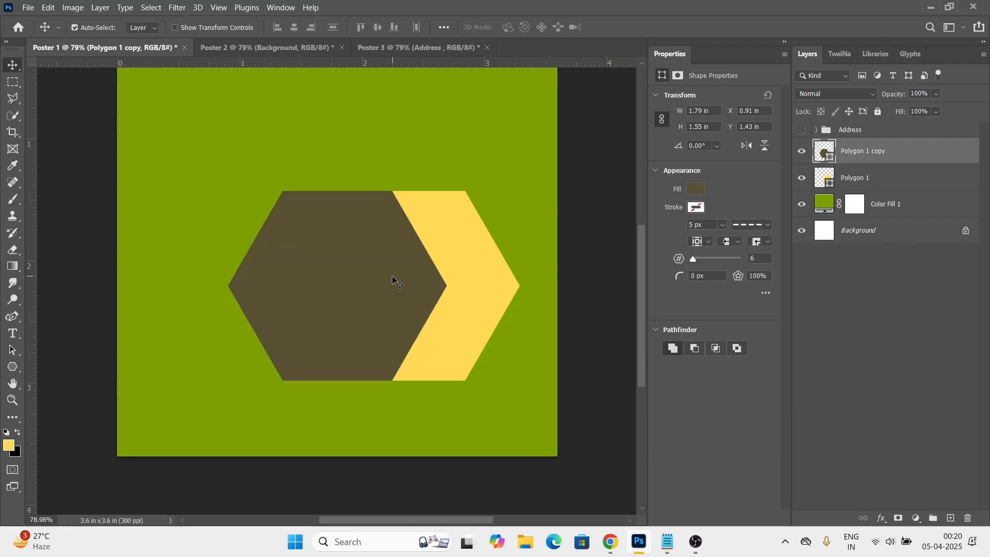
left_click_drag(393, 280, 396, 280)
key("shift+Right")
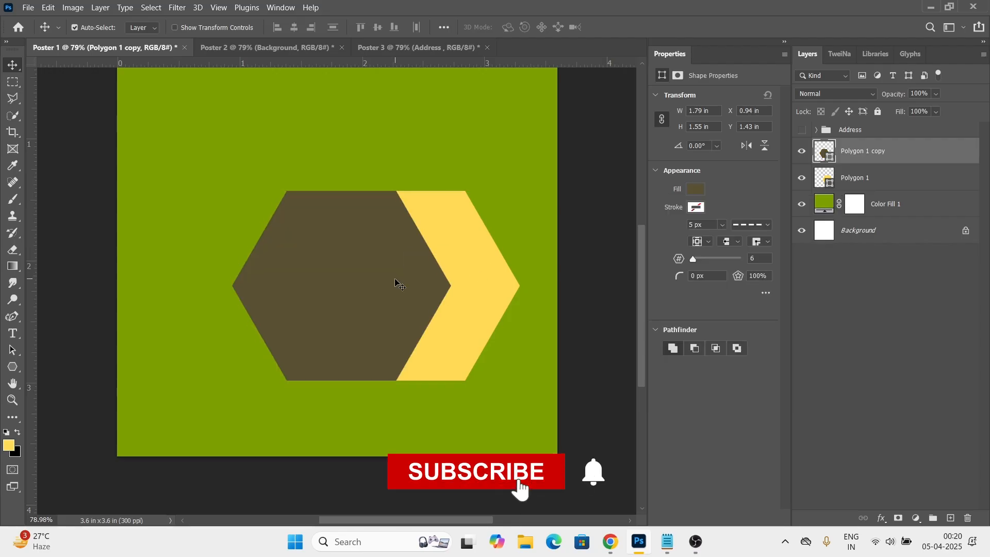
key("shift+Right")
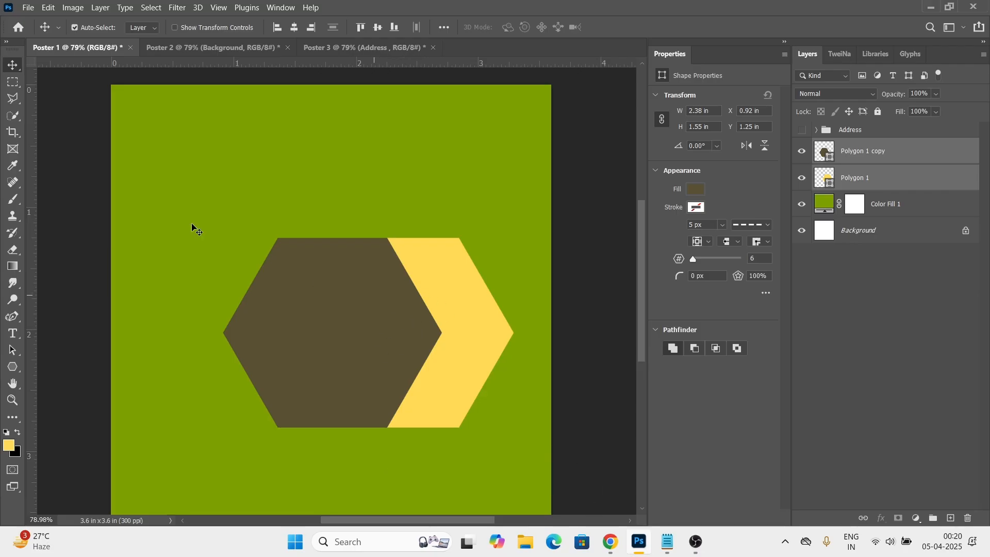
Combine the two hexagons with Subtract Front Shape to form a right-pointing chevron.
left_click(100, 8)
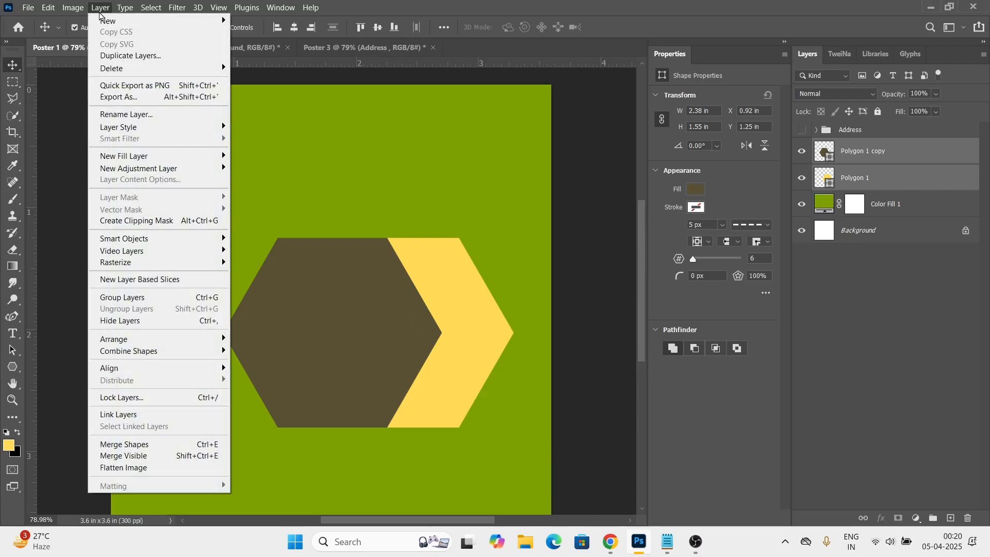
mouse_move(148, 355)
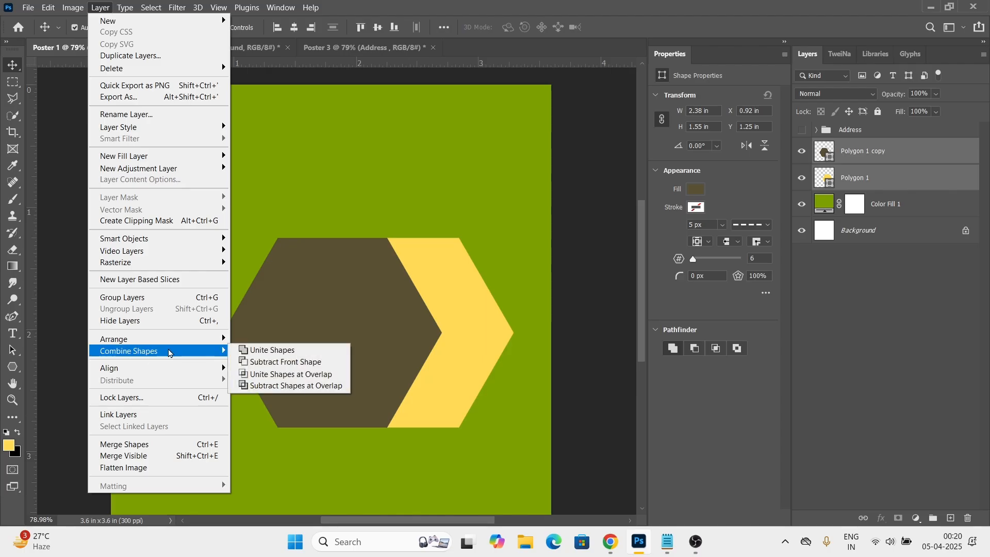
left_click(302, 362)
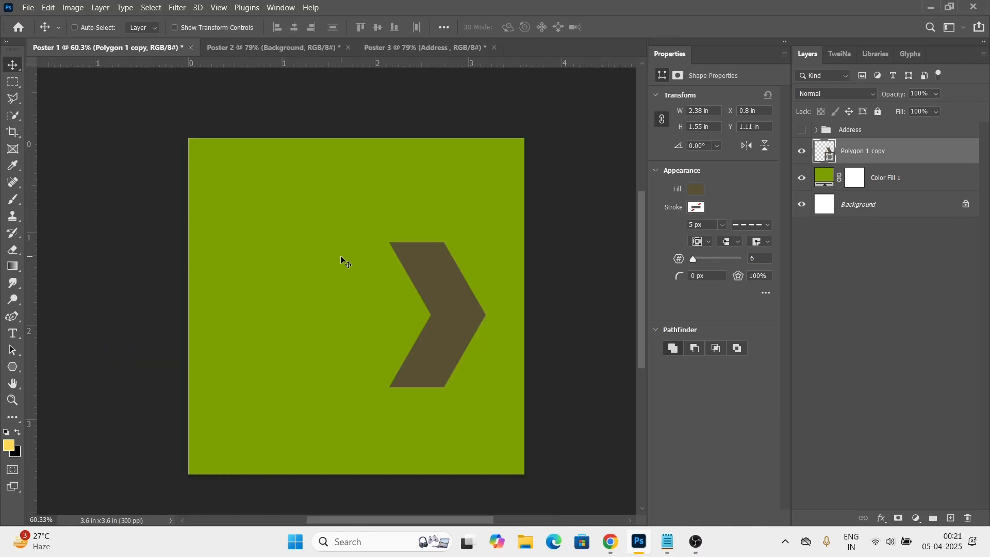
key("ctrl+0")
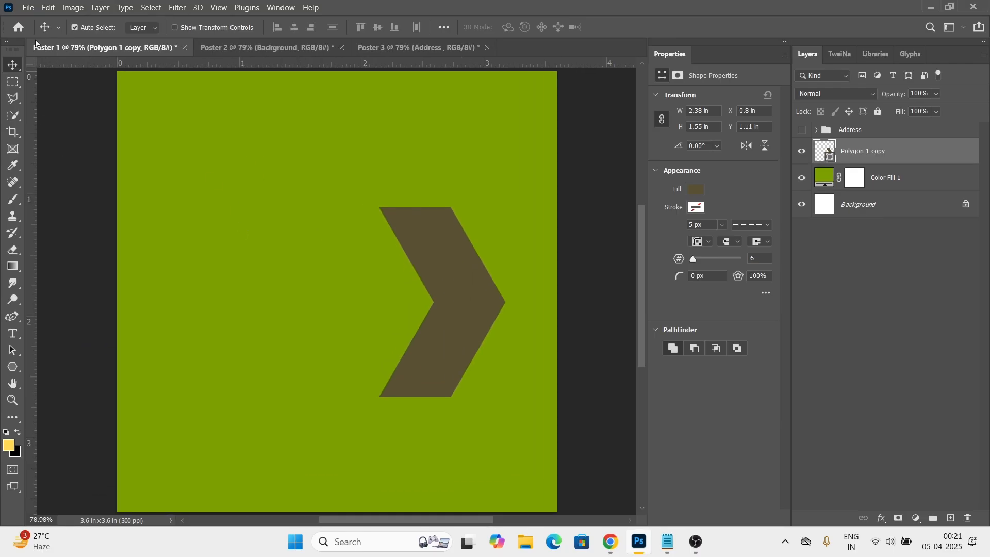
Place the embedded image young-woman-jumping-isolated-orange from Downloads and scale it to about 2.86 in wide.
left_click(29, 12)
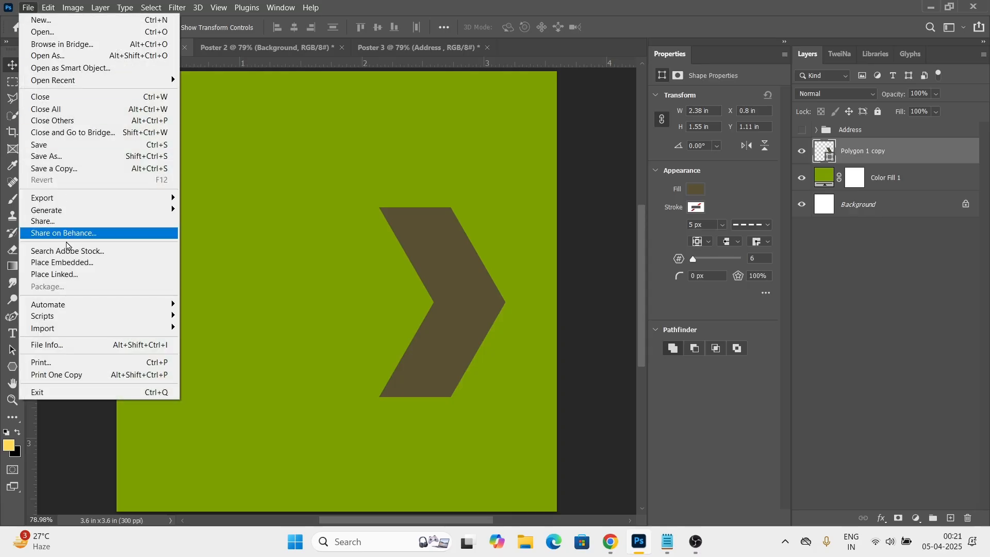
left_click(91, 261)
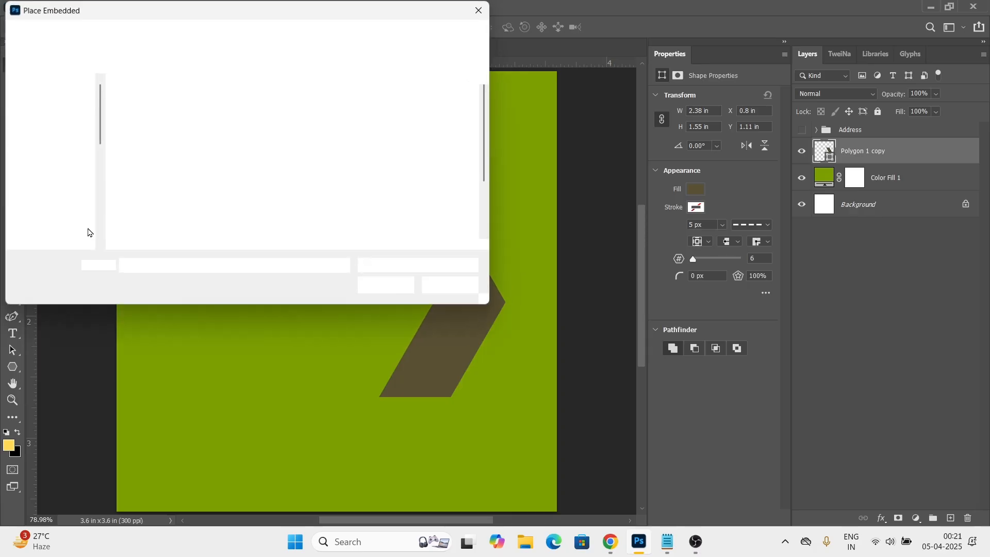
left_click(60, 171)
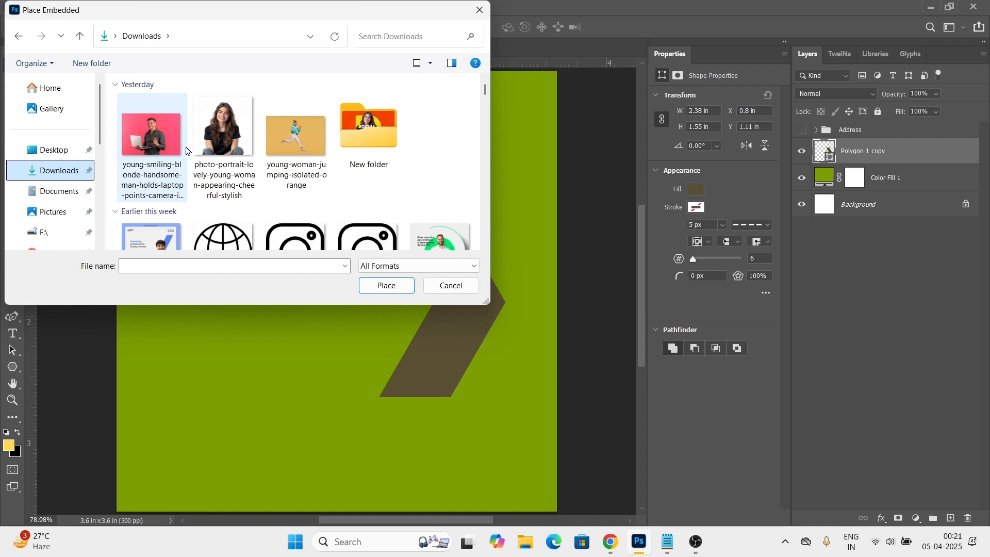
left_click(291, 153)
double_click(291, 153)
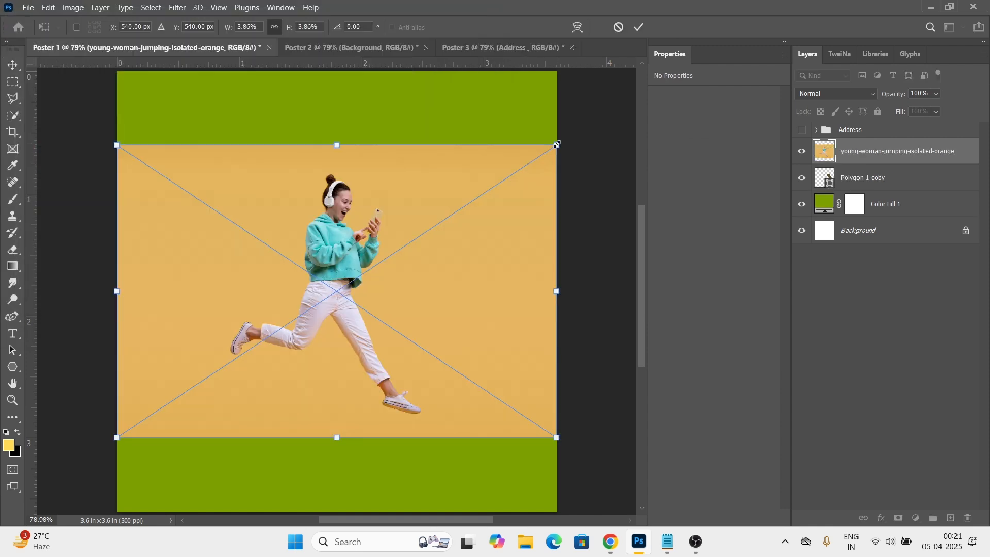
left_click_drag(548, 152, 517, 175)
key("Return")
key("ctrl+0")
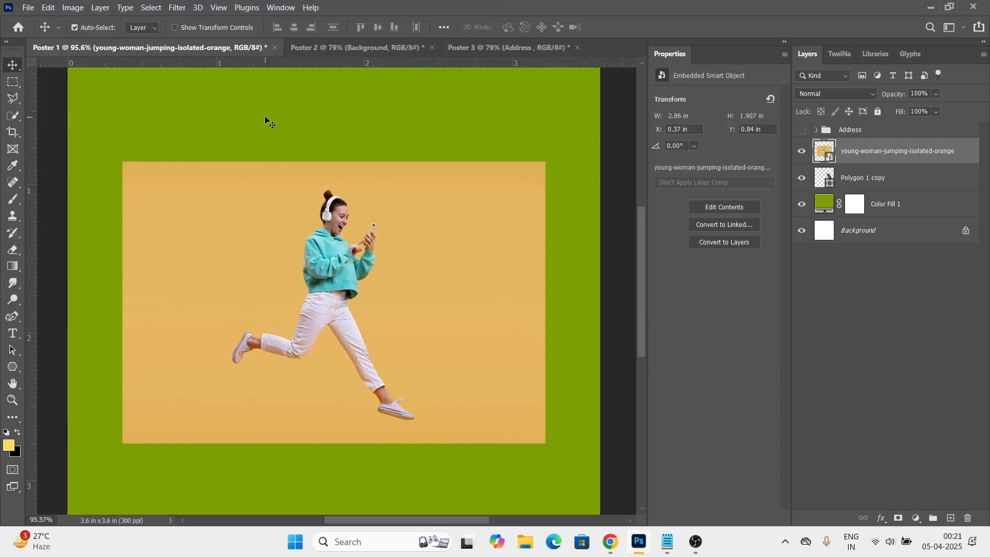
scroll(265, 122, "down", 2)
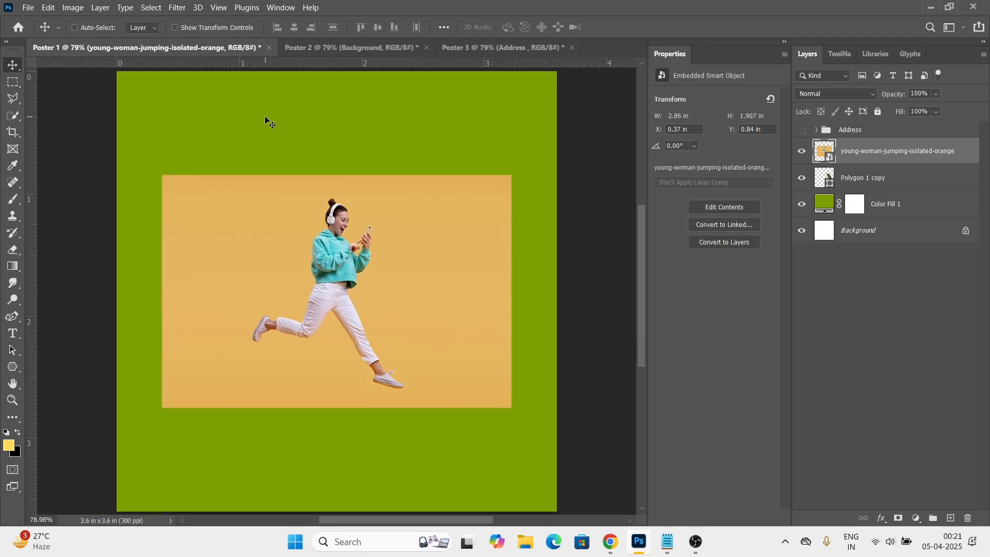
Select the jumping woman in the placed photo with automatic subject selection.
left_click(150, 7)
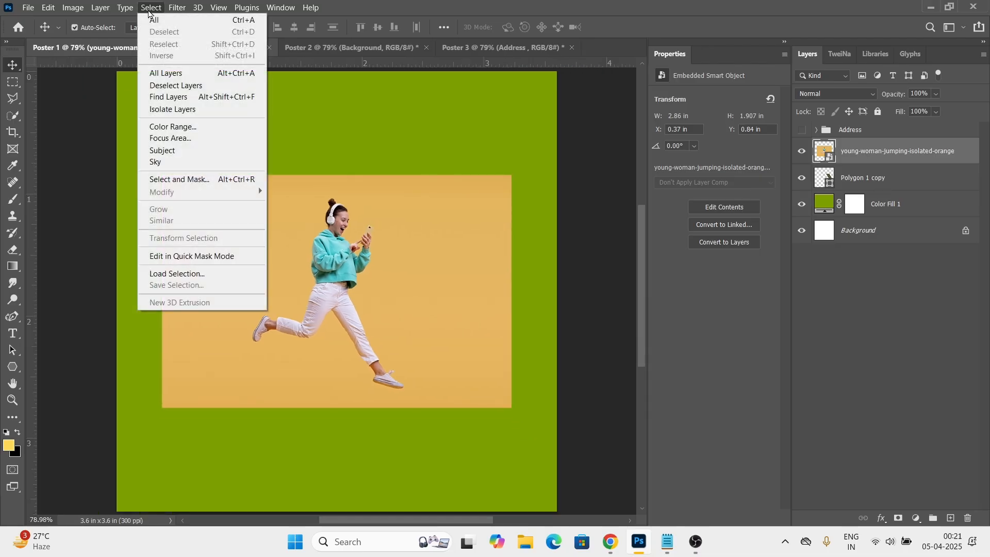
left_click(181, 152)
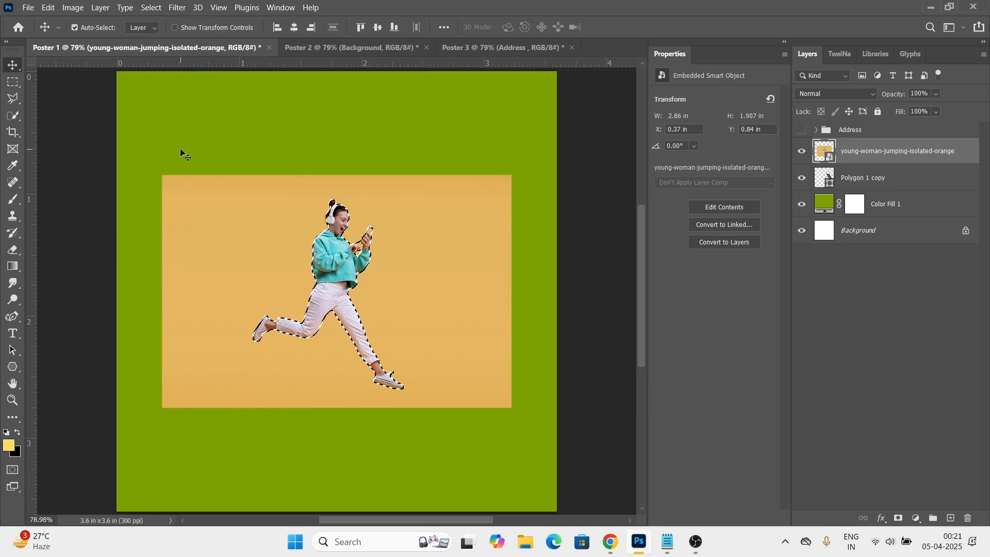
scroll(361, 248, "up", 5)
scroll(384, 264, "down", 4)
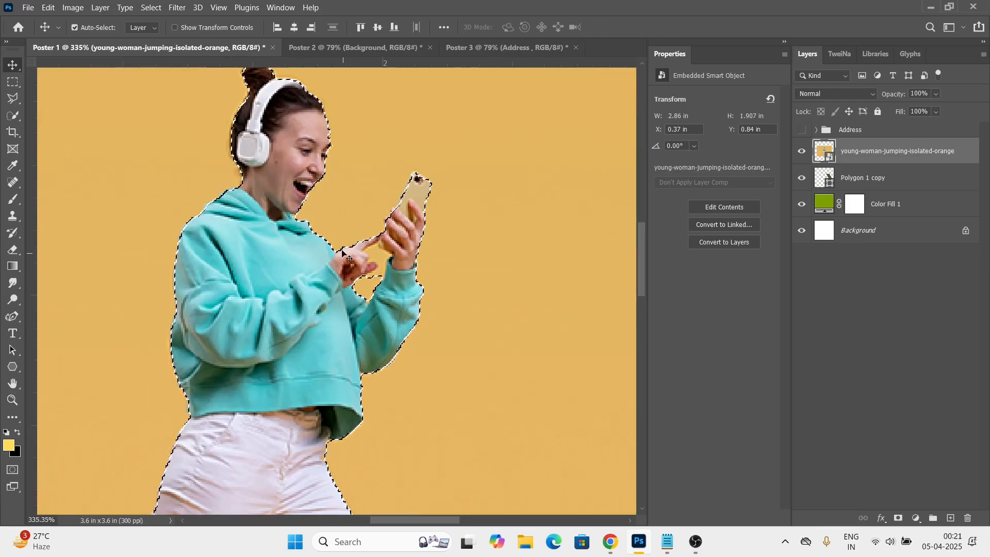
scroll(314, 201, "down", 3)
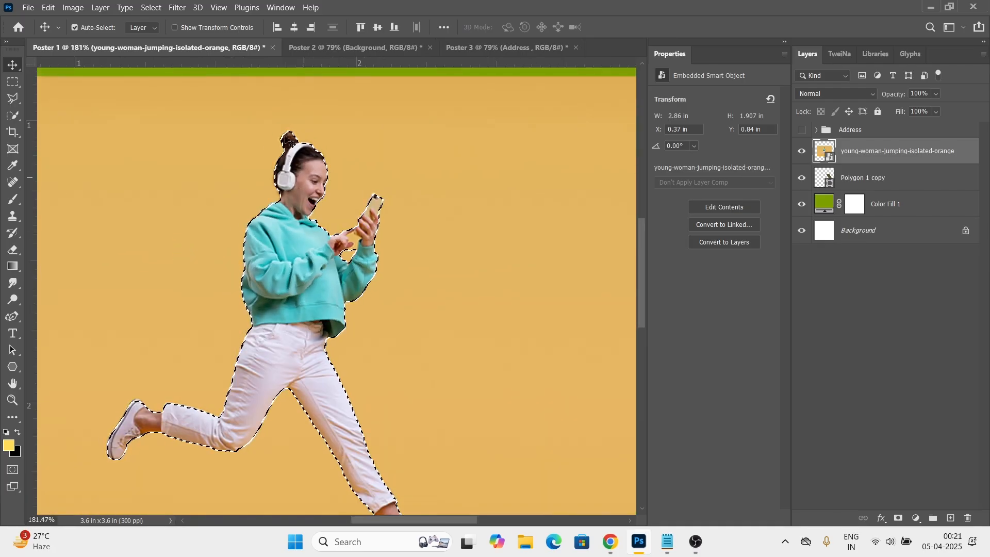
Smooth the selection around the woman with a 3-pixel sample radius and apply it as a layer mask.
left_click(149, 9)
mouse_move(164, 193)
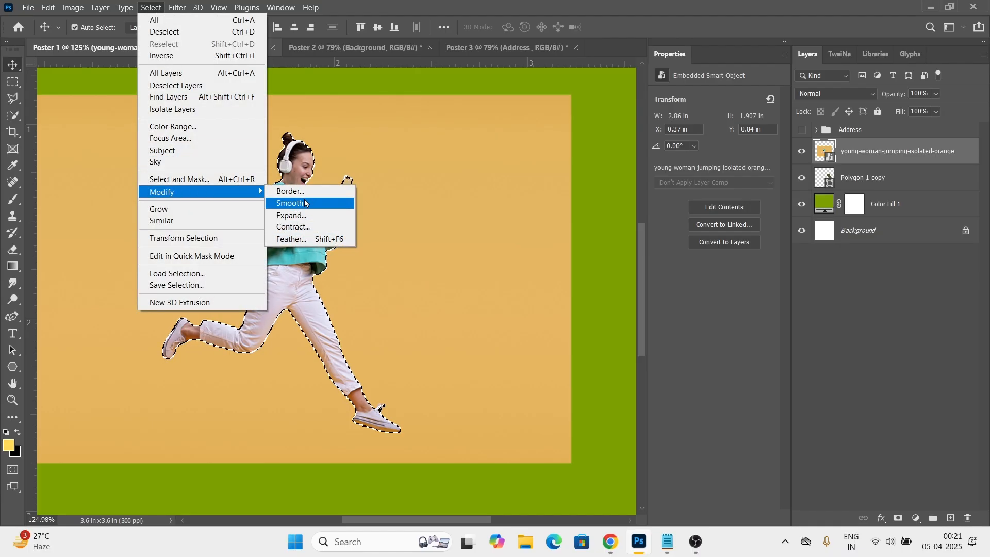
left_click(289, 204)
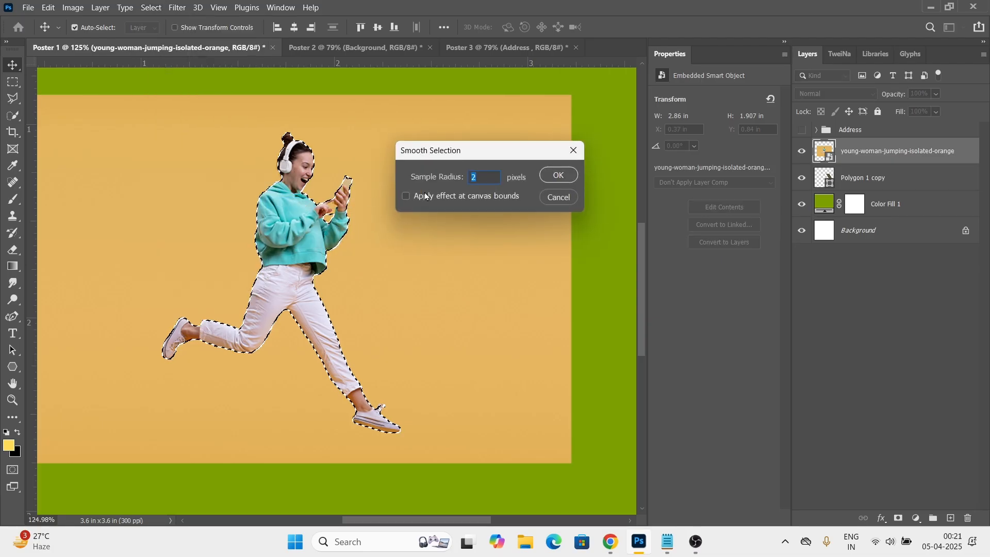
type("3")
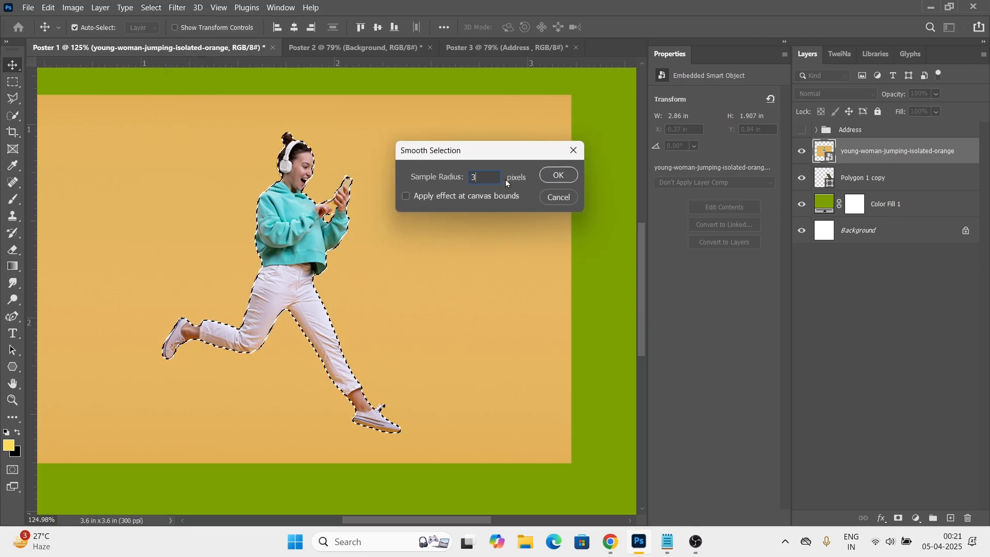
key("Return")
scroll(431, 228, "up", 5)
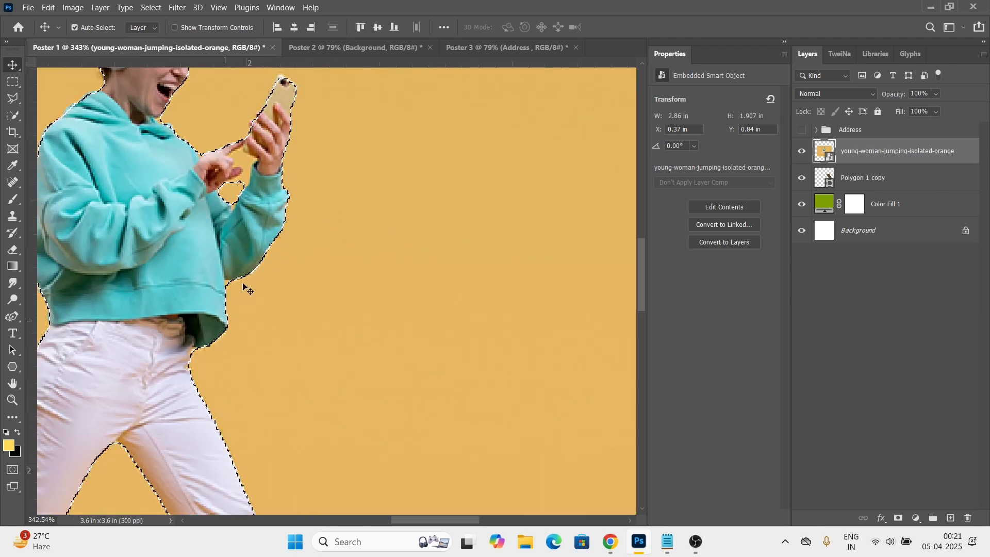
scroll(245, 286, "down", 7)
scroll(334, 256, "up", 2)
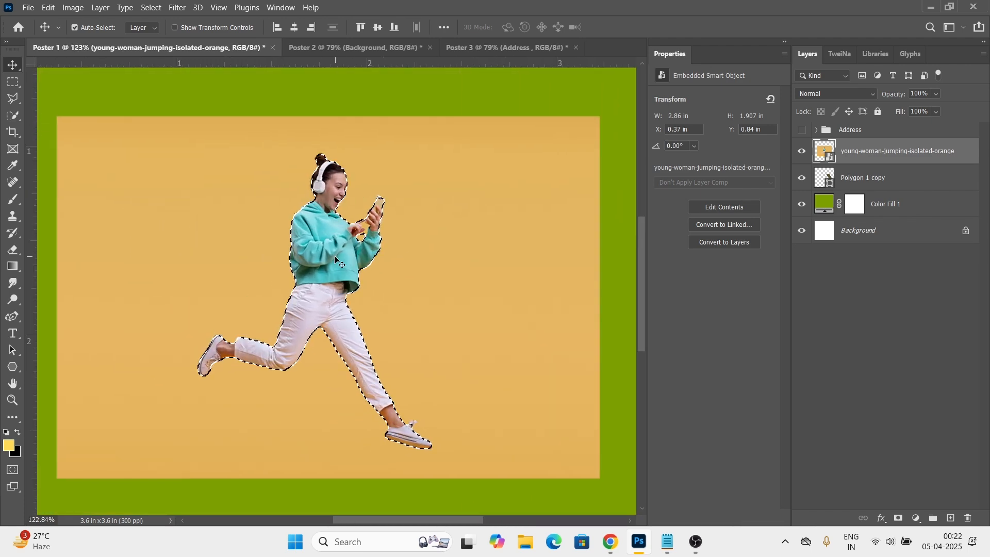
left_click(898, 518)
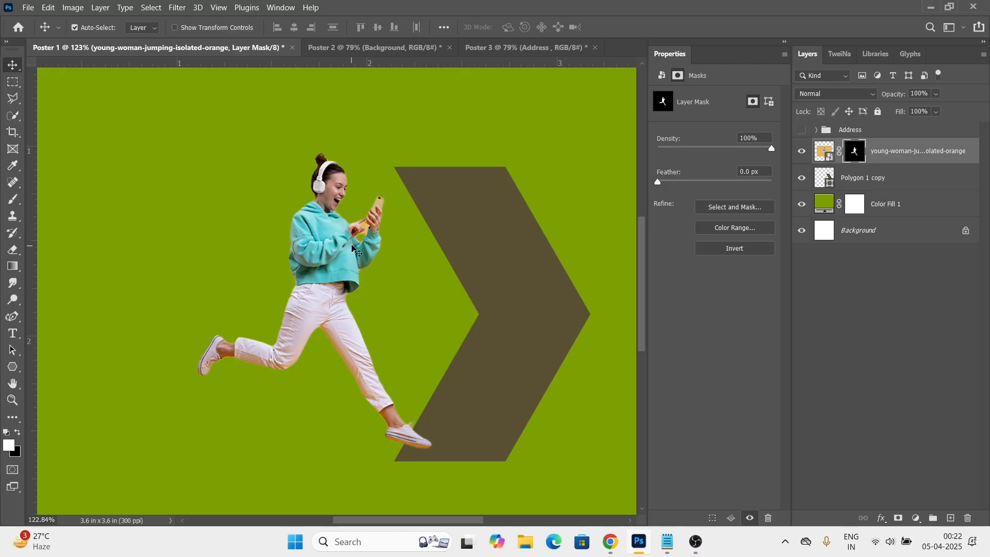
Brush on the woman's layer mask to clear the orange remnants around her hands, phone and sleeves and refine the edges.
scroll(352, 247, "up", 10)
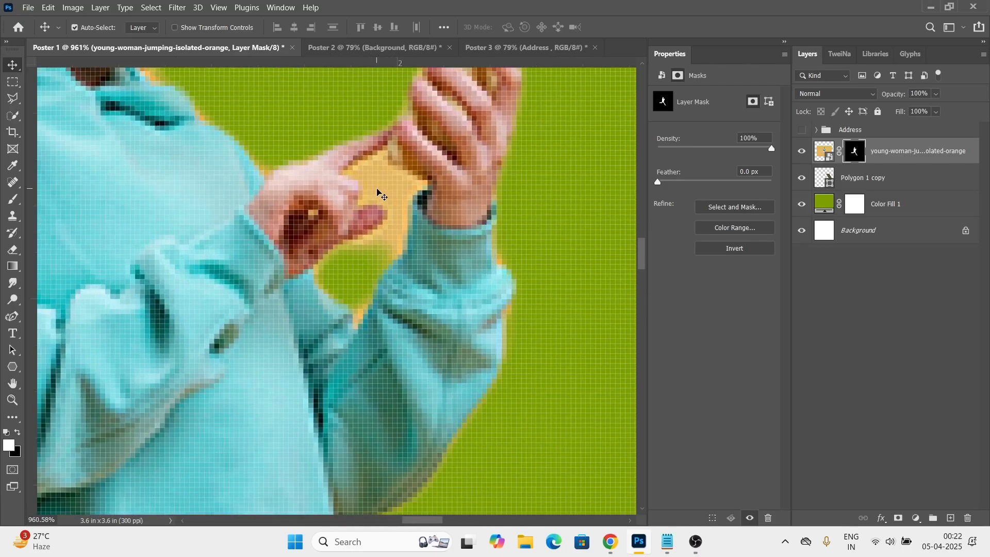
scroll(377, 190, "down", 10)
key("b")
scroll(375, 222, "up", 10)
left_click_drag(473, 256, 239, 310)
left_click_drag(377, 247, 134, 302)
scroll(335, 184, "up", 5)
left_click_drag(425, 193, 357, 230)
key("x")
mouse_move(450, 177)
left_mouse_down()
mouse_move(433, 303)
mouse_move(565, 245)
left_mouse_up()
scroll(512, 232, "down", 4)
mouse_move(504, 253)
left_mouse_down()
mouse_move(421, 461)
mouse_move(533, 204)
mouse_move(492, 298)
left_mouse_up()
scroll(492, 298, "down", 5)
left_click_drag(369, 392, 363, 237)
scroll(364, 237, "down", 2)
mouse_move(508, 221)
left_mouse_down()
mouse_move(450, 368)
mouse_move(346, 432)
left_mouse_up()
scroll(356, 412, "down", 7)
scroll(351, 397, "up", 8)
mouse_move(374, 268)
left_mouse_down()
mouse_move(451, 238)
mouse_move(337, 412)
left_mouse_up()
scroll(340, 360, "down", 8)
left_click_drag(381, 170, 394, 438)
scroll(407, 206, "up", 11)
mouse_move(355, 251)
left_mouse_down()
mouse_move(495, 370)
mouse_move(336, 231)
left_mouse_up()
left_click_drag(515, 315, 253, 300)
left_click_drag(292, 288, 436, 238)
scroll(414, 183, "down", 13)
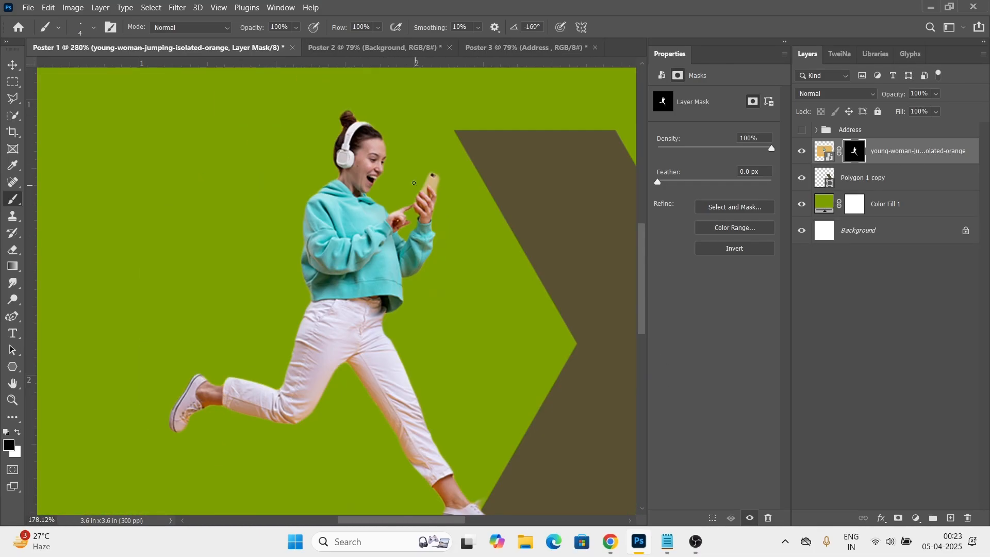
key("v")
scroll(273, 198, "down", 3)
Convert the masked woman layer to a smart object.
double_click(828, 181)
key("Escape")
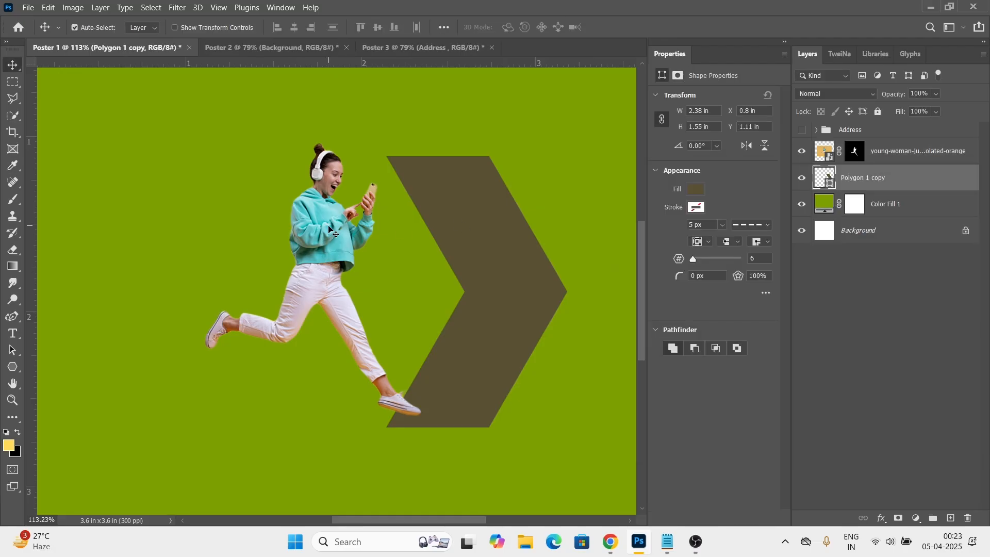
left_click(329, 227)
right_click(892, 149)
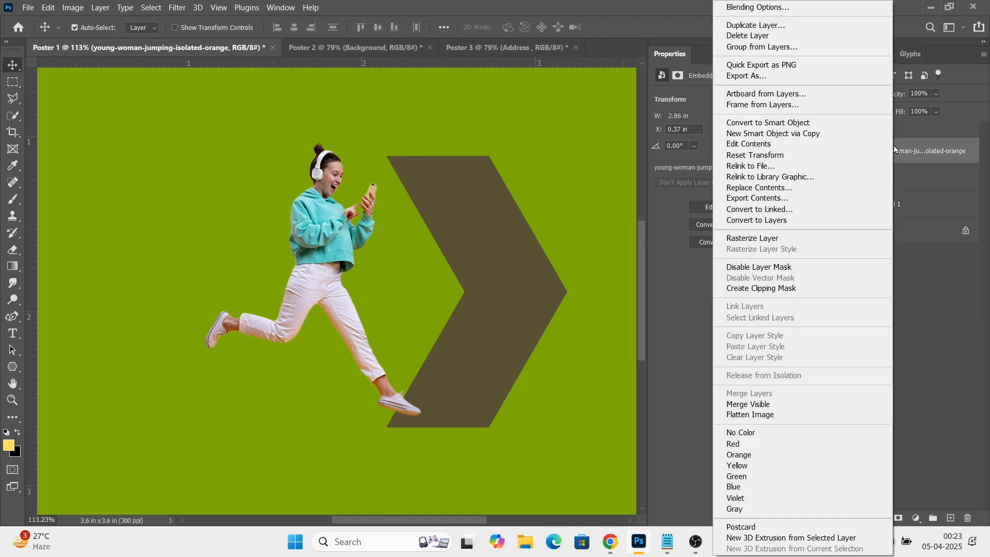
left_click(809, 124)
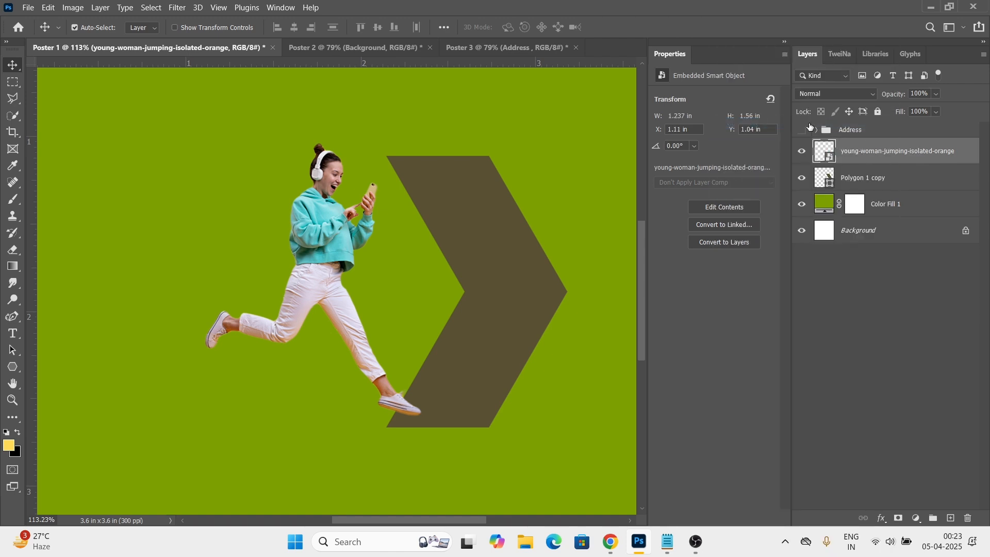
Move the jumping woman over the chevron and flip her horizontally.
left_click_drag(320, 287, 473, 288)
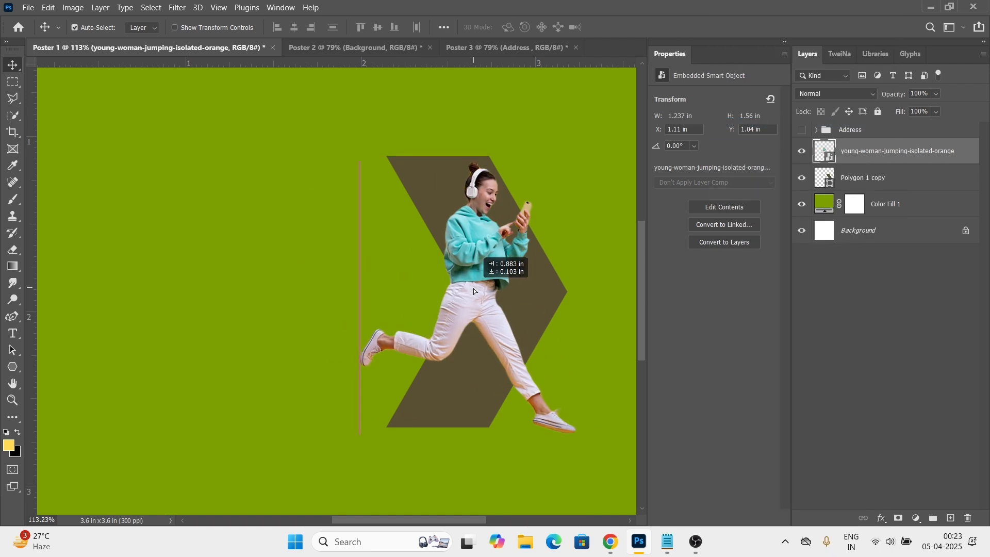
key("ctrl+t")
right_click(490, 302)
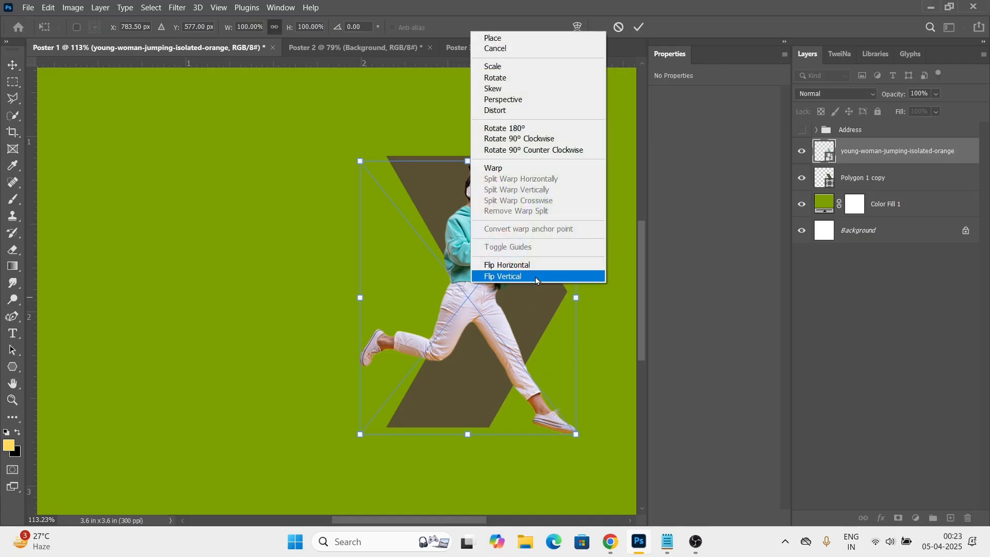
left_click(540, 263)
left_click_drag(478, 269, 444, 288)
Scale the woman up proportionally to about 124% and shift her slightly right over the chevron.
scroll(476, 207, "down", 3)
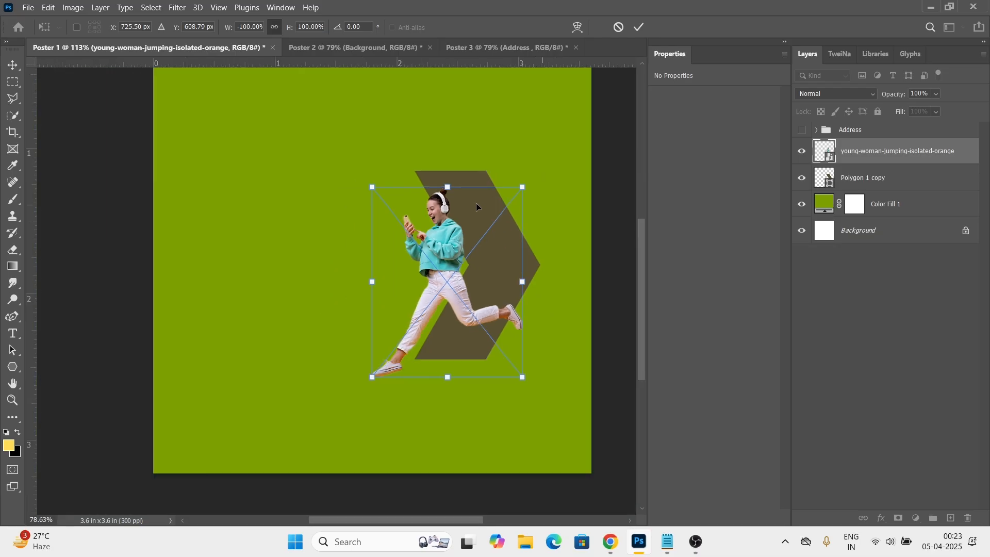
scroll(476, 207, "down", 1)
left_click_drag(515, 189, 525, 170)
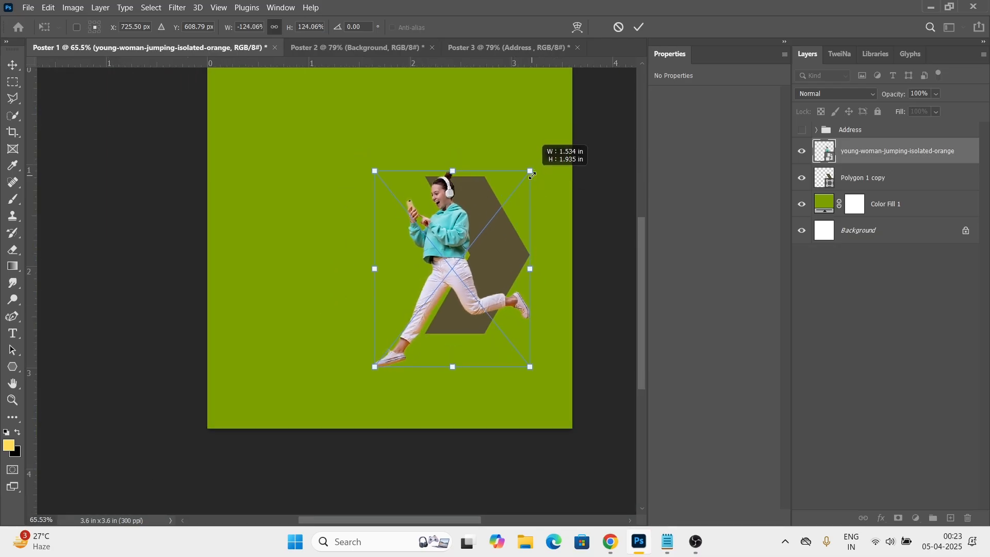
key("Return")
left_click_drag(460, 235, 476, 237)
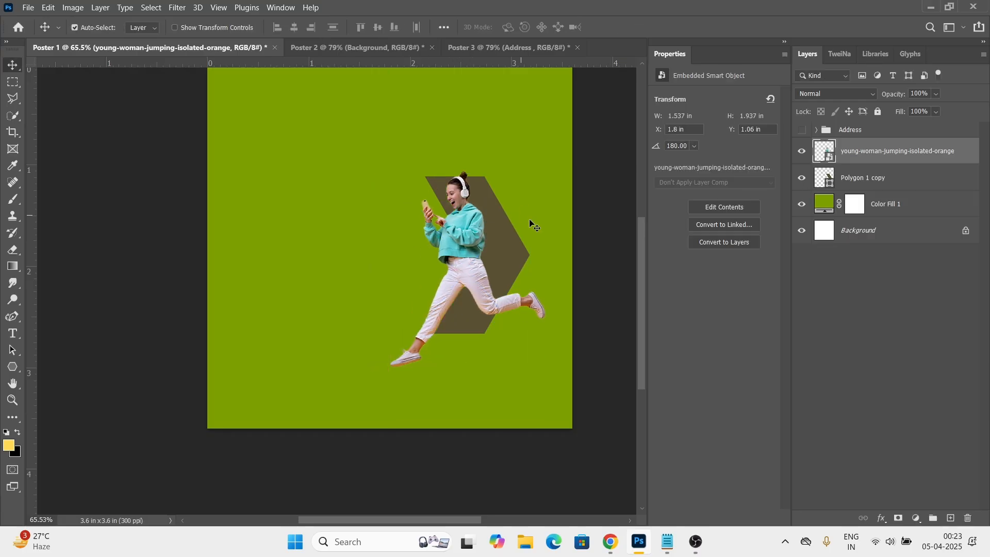
Recolor the chevron with the turquoise 50c3ca sampled from the woman's sweater.
left_click(523, 245)
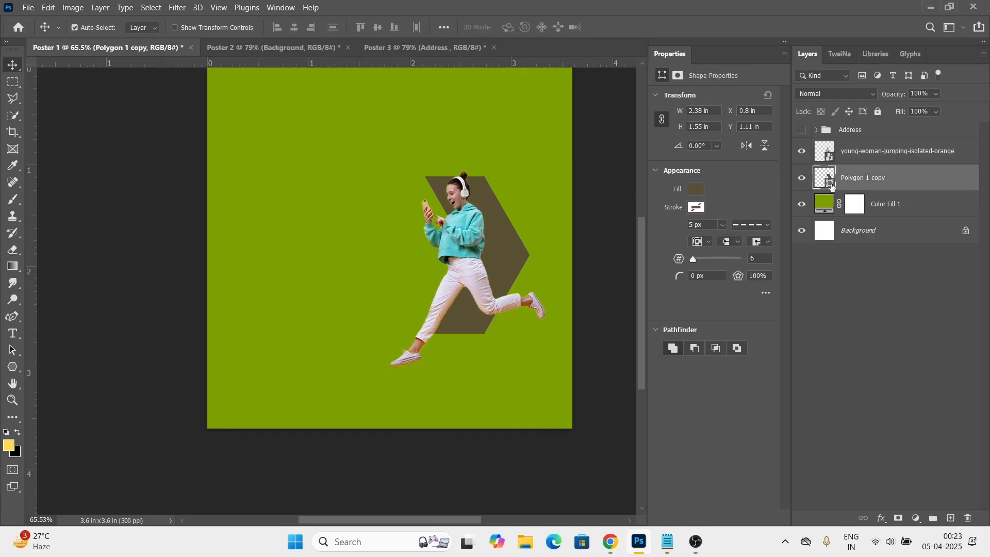
double_click(829, 186)
left_click(463, 247)
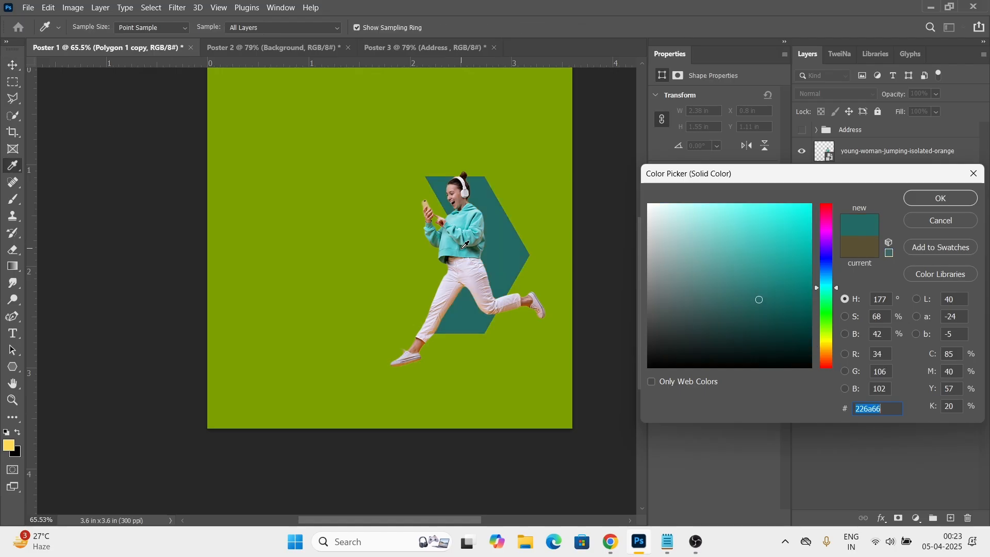
left_click(452, 238)
left_click(450, 235)
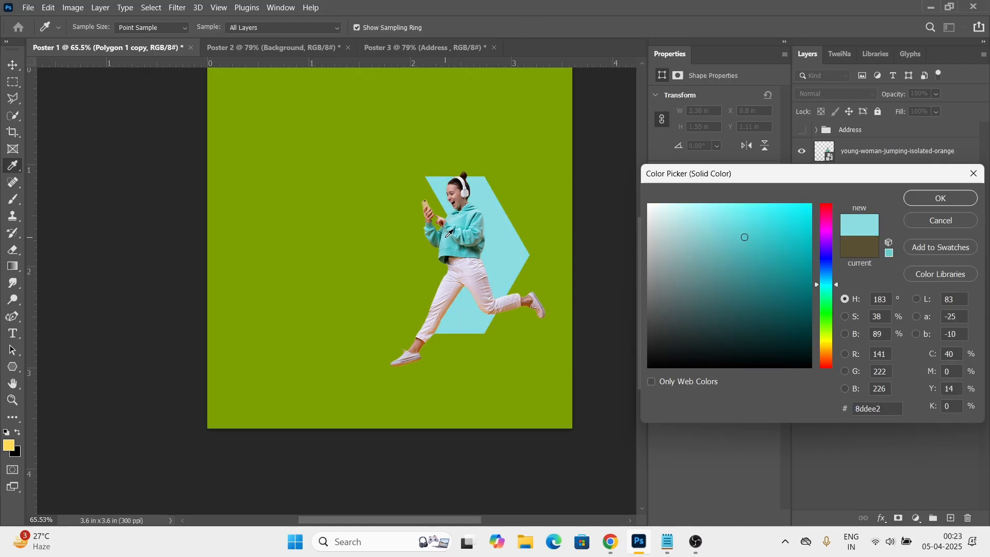
left_click(454, 244)
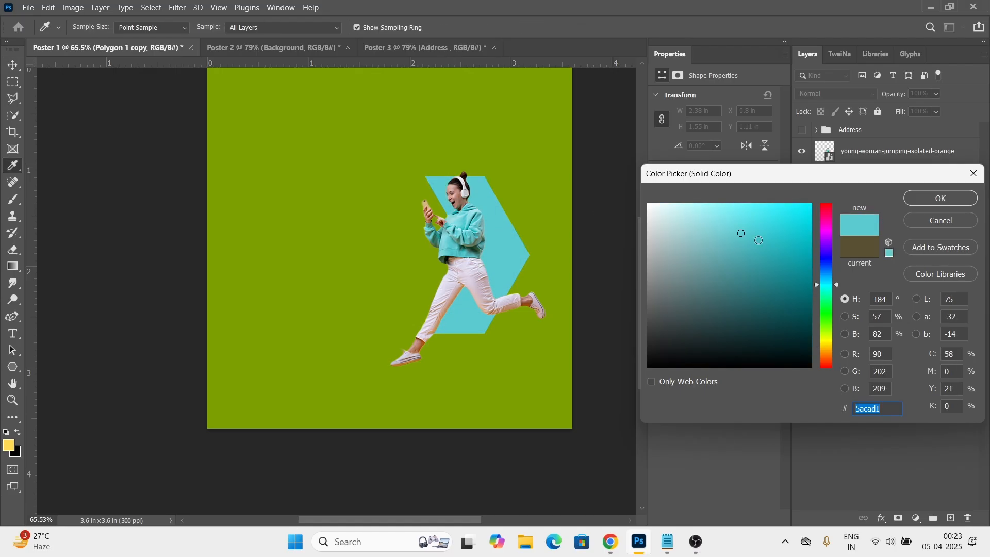
left_click(940, 198)
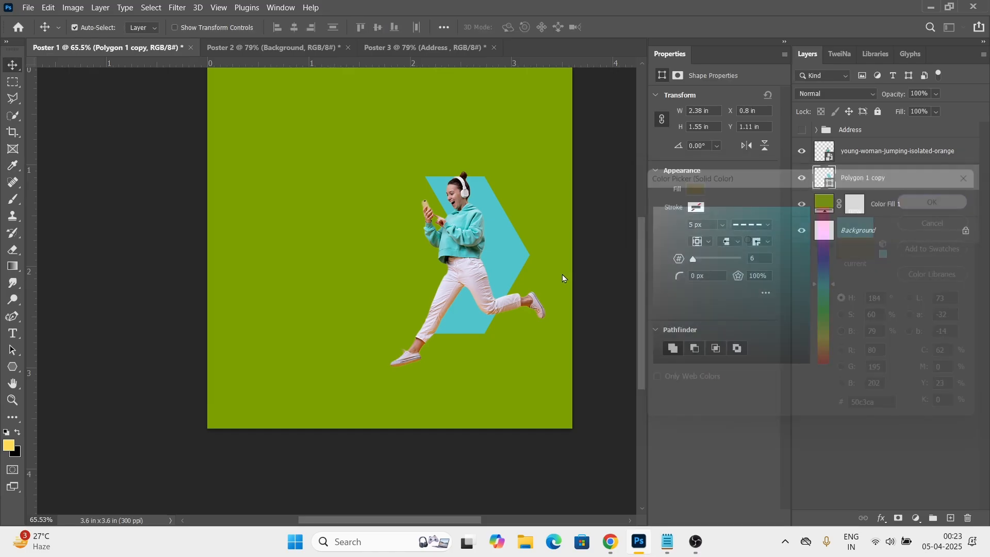
Select the woman and chevron layers together and enlarge both proportionally to about 114%.
left_click(470, 240)
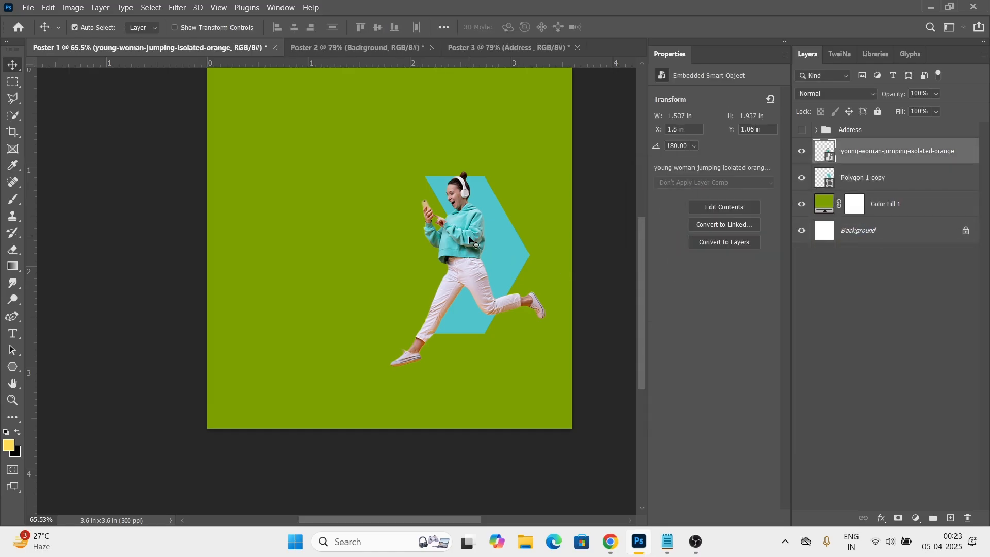
left_click_drag(508, 256, 492, 241)
key("ctrl+z")
left_click(884, 184, "shift")
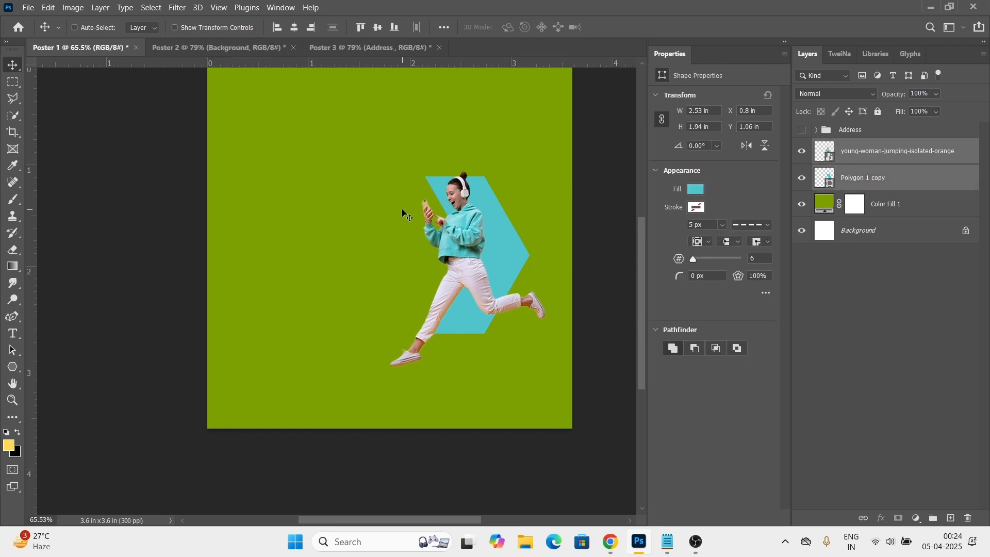
key("ctrl+t")
scroll(419, 218, "down", 2)
left_click_drag(504, 186, 518, 177)
key("Return")
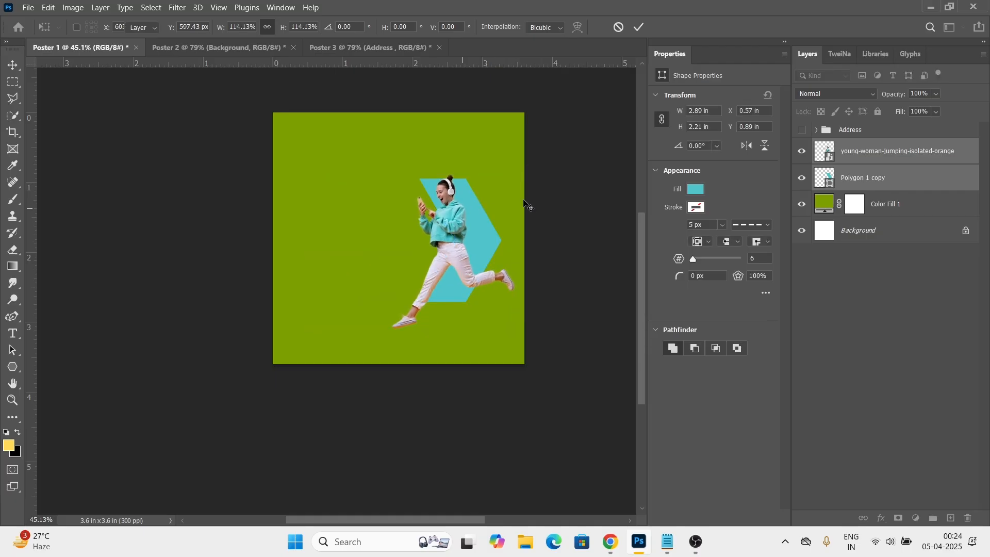
Add a drop shadow to the woman with 24% opacity, a 150° angle and a 65 px distance.
scroll(523, 202, "up", 3)
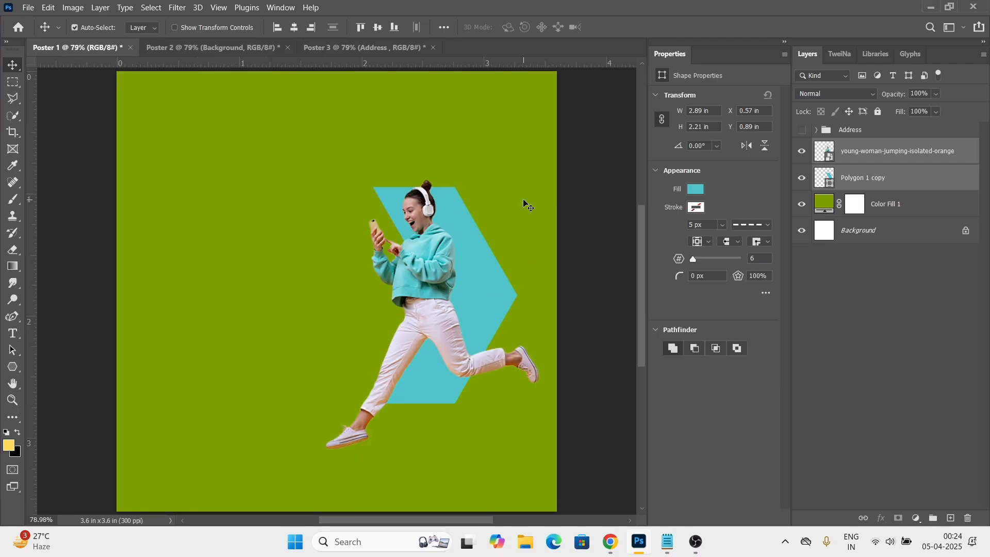
left_click(444, 283)
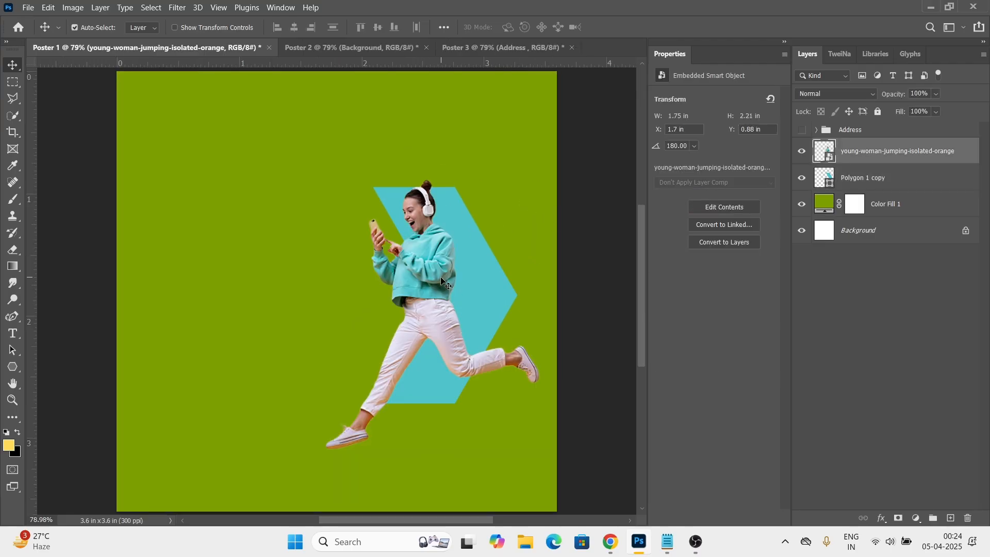
left_click(880, 516)
left_click(883, 509)
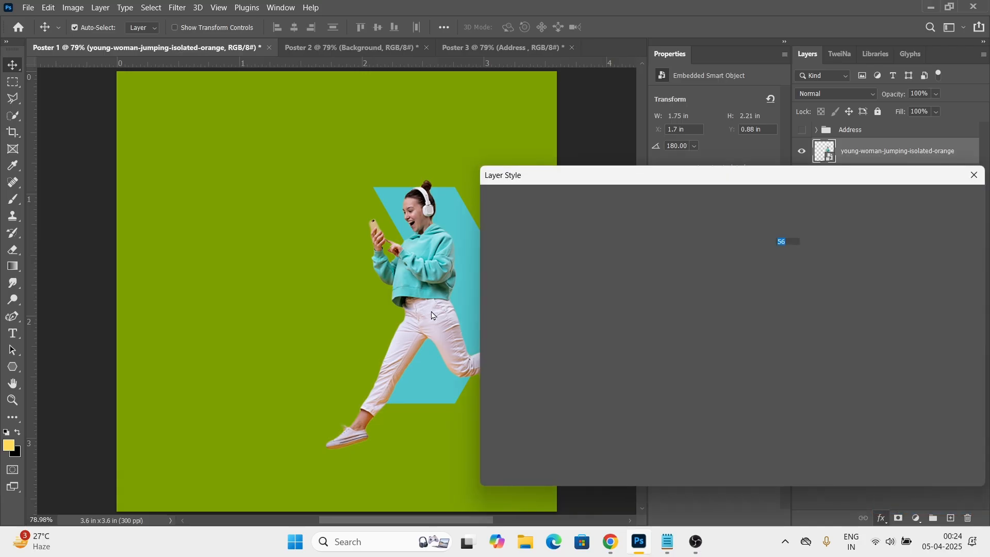
mouse_move(445, 318)
left_mouse_down()
mouse_move(450, 331)
mouse_move(447, 323)
left_mouse_up()
left_click_drag(743, 246, 722, 251)
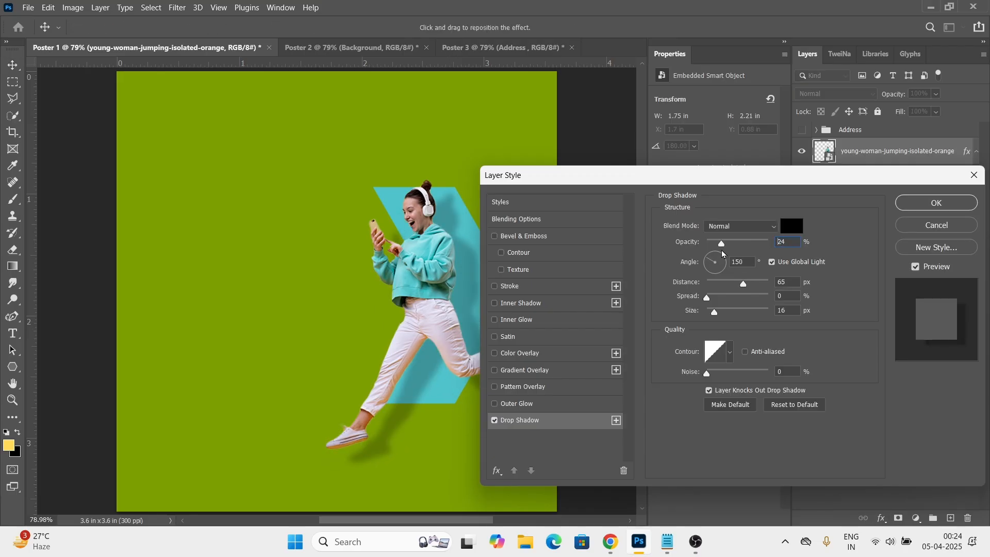
left_click(936, 202)
Duplicate the chevron layer and set the lower chevron's fill to 0%.
scroll(407, 294, "down", 3)
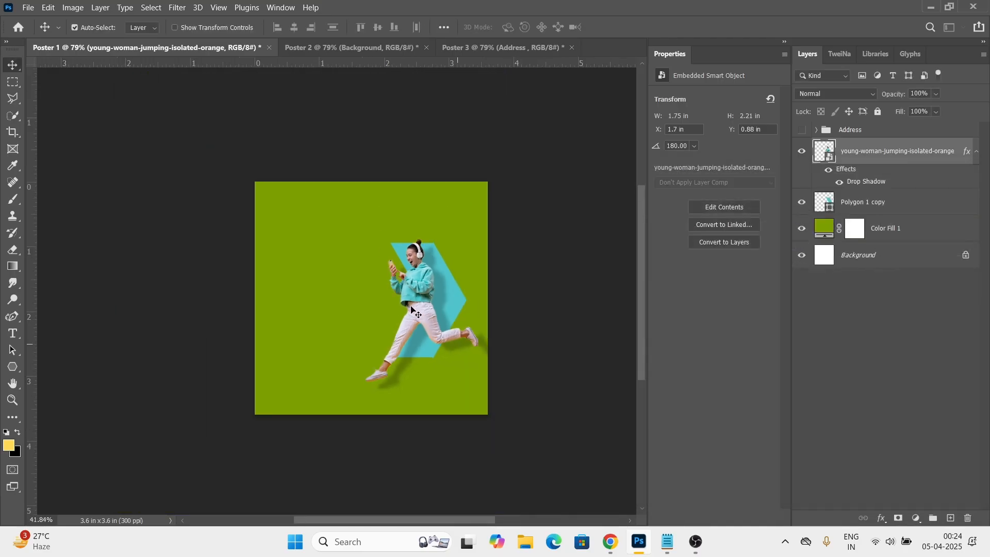
scroll(402, 321, "up", 2)
left_click(876, 202)
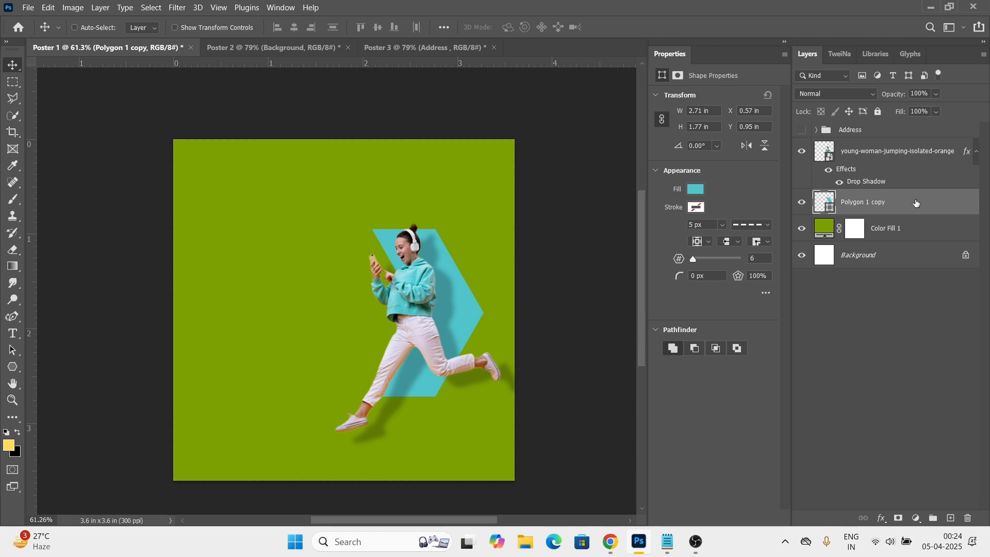
key("ctrl+j")
left_click(902, 231)
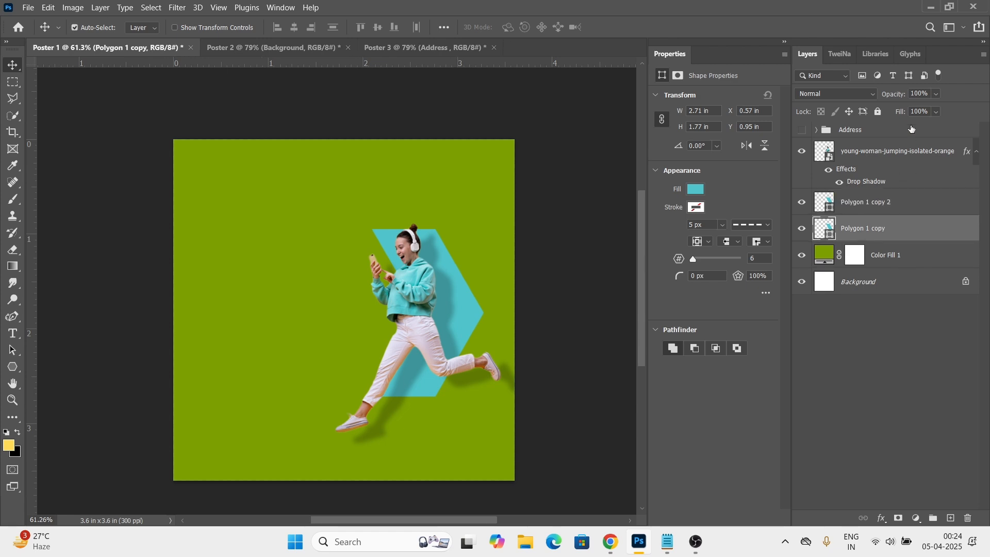
left_click_drag(897, 112, 744, 133)
Give the lower chevron a 2 px outside stroke in the turquoise 50c3ca sampled from the filled chevron.
left_click(881, 517)
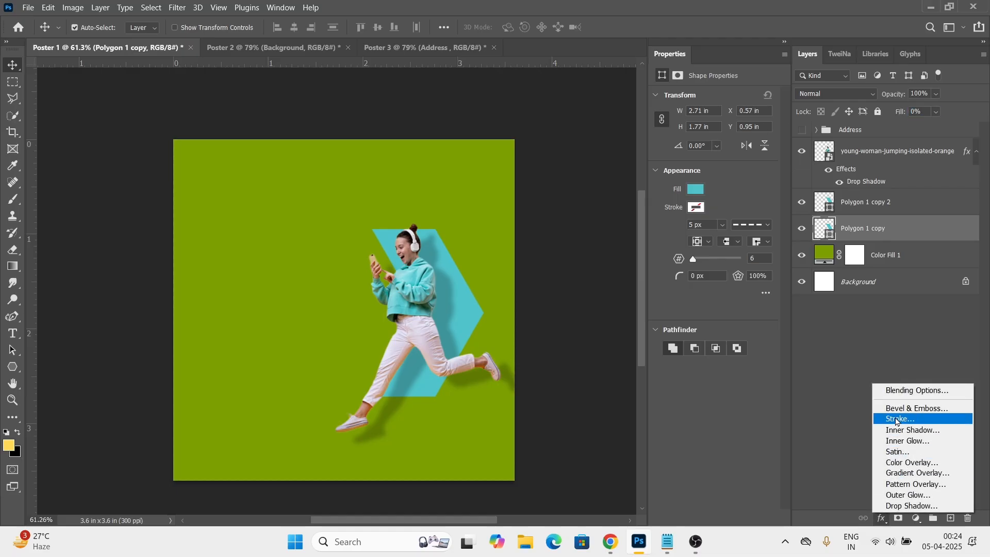
left_click(897, 421)
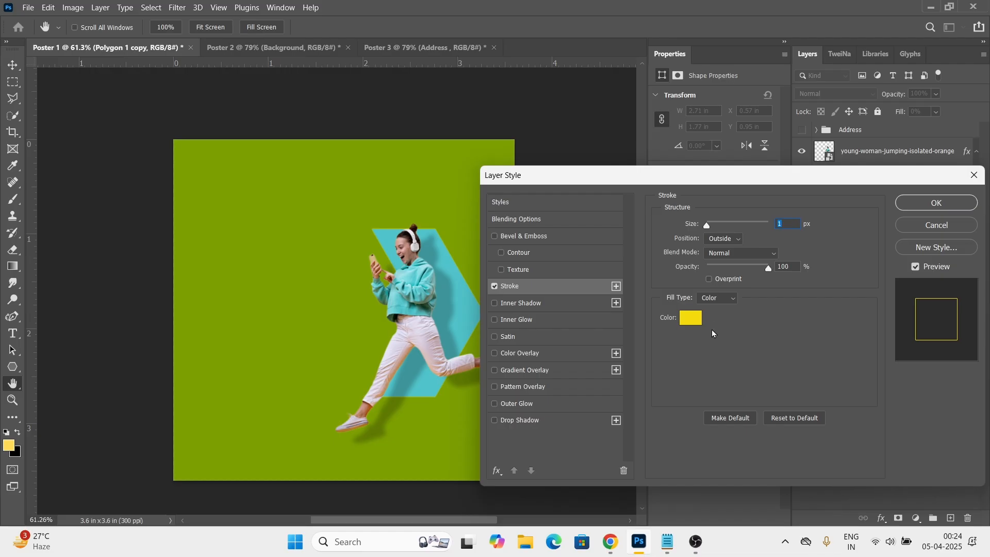
left_click(691, 318)
left_click(472, 301)
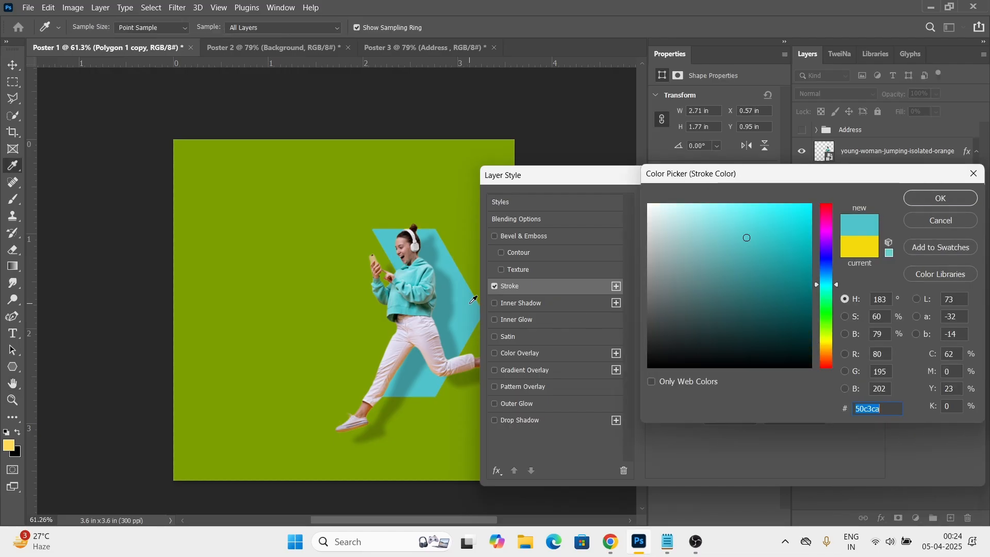
key("Return")
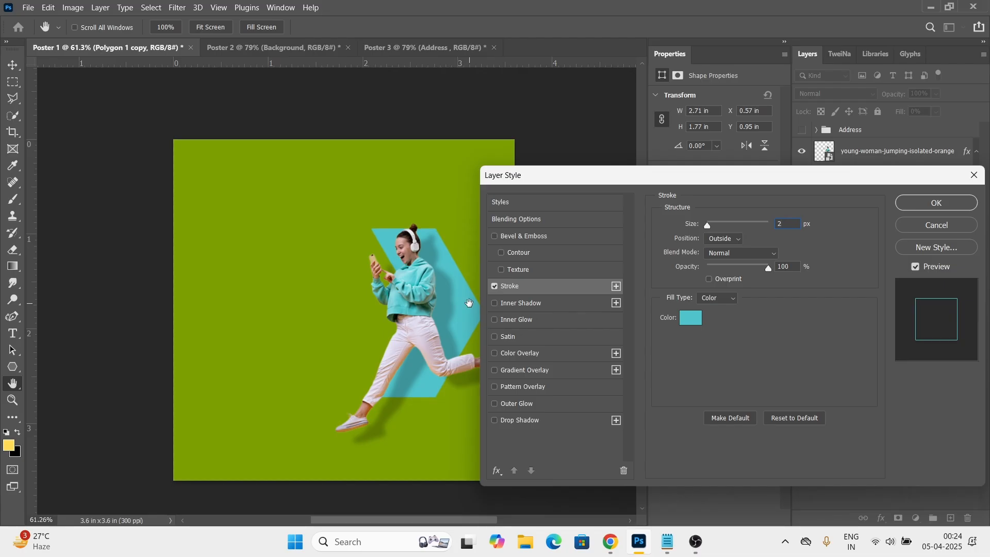
key("Return")
Nudge the outlined chevron up and to the right of the filled one, to X 0.67 in and Y 0.88 in.
key("shift+Up")
key("shift+Up")
key("shift+Up")
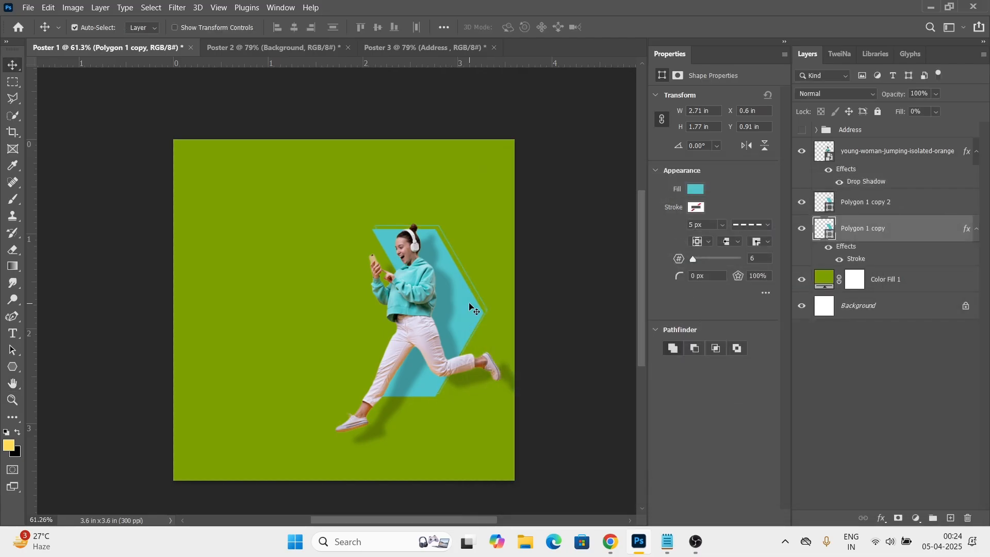
key("shift+Right")
key("shift+Right")
key("shift+Down")
key("shift+Down")
key("shift+Down")
key("shift+Up")
scroll(287, 176, "down", 2)
scroll(286, 178, "up", 1)
left_click_drag(285, 179, 303, 185)
scroll(323, 186, "up", 2)
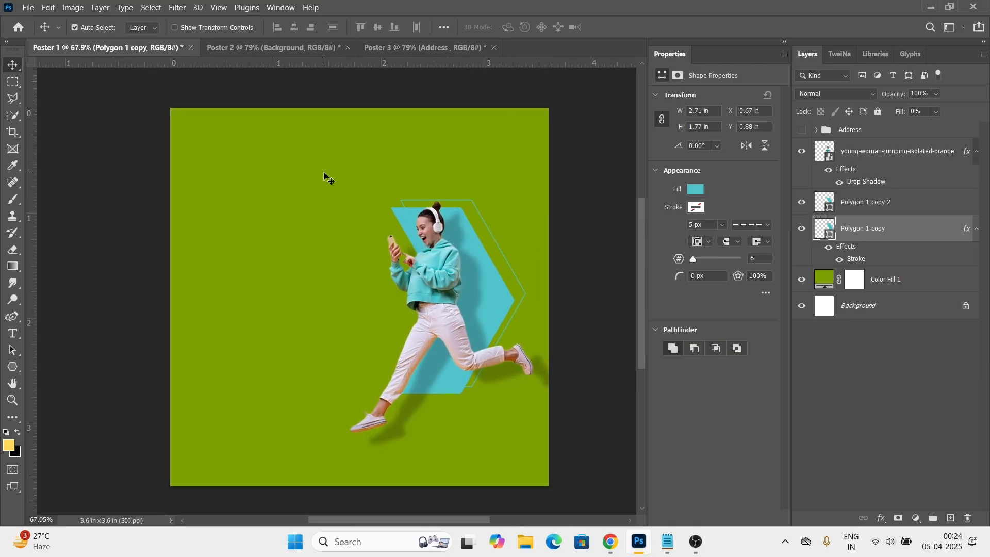
scroll(326, 179, "up", 1)
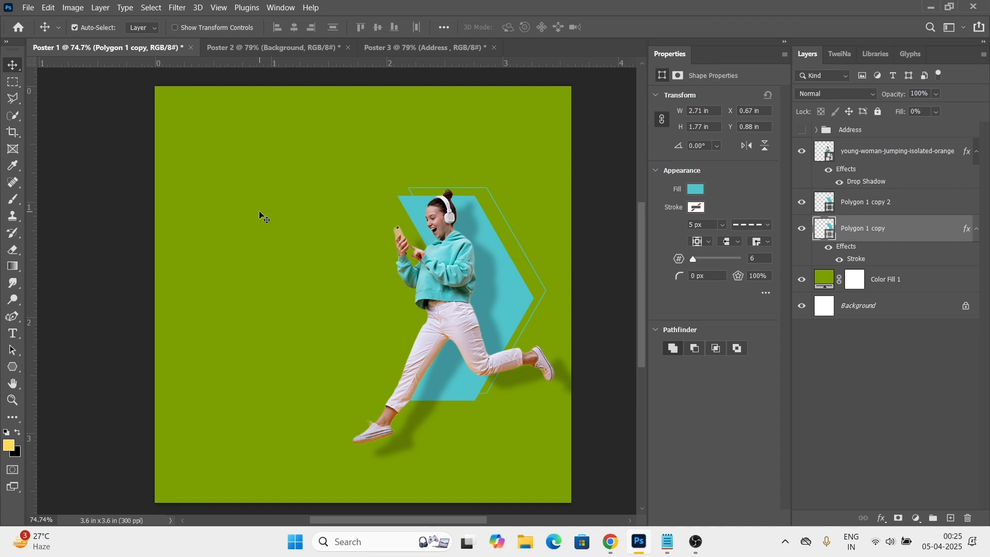
Switch to Notepad and copy the three-line text "Let's handle next your design project.".
left_click(669, 546)
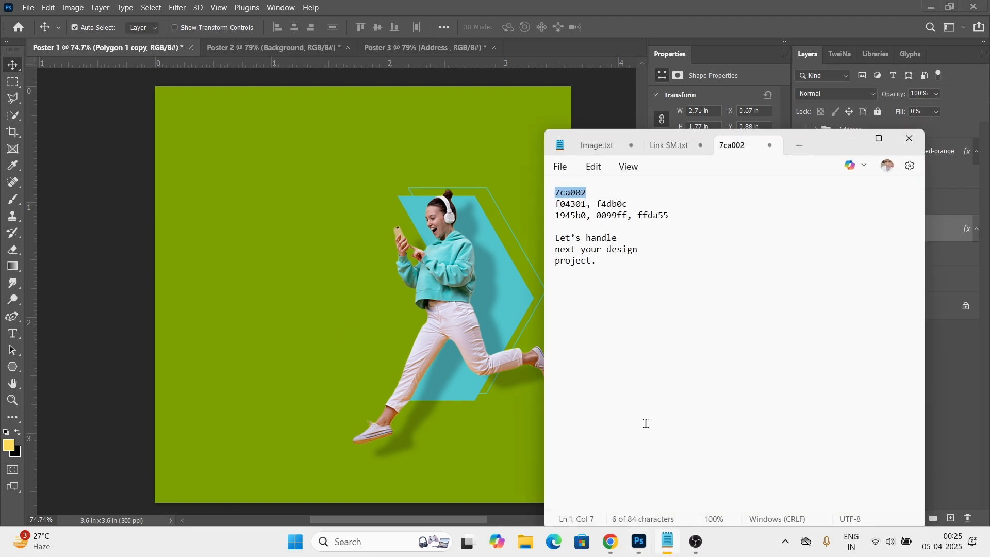
left_click_drag(620, 269, 543, 244)
key("ctrl+c")
Return to Photoshop and place the copied headline as a text layer above the woman's layer, on the poster's empty left area.
left_click(533, 179)
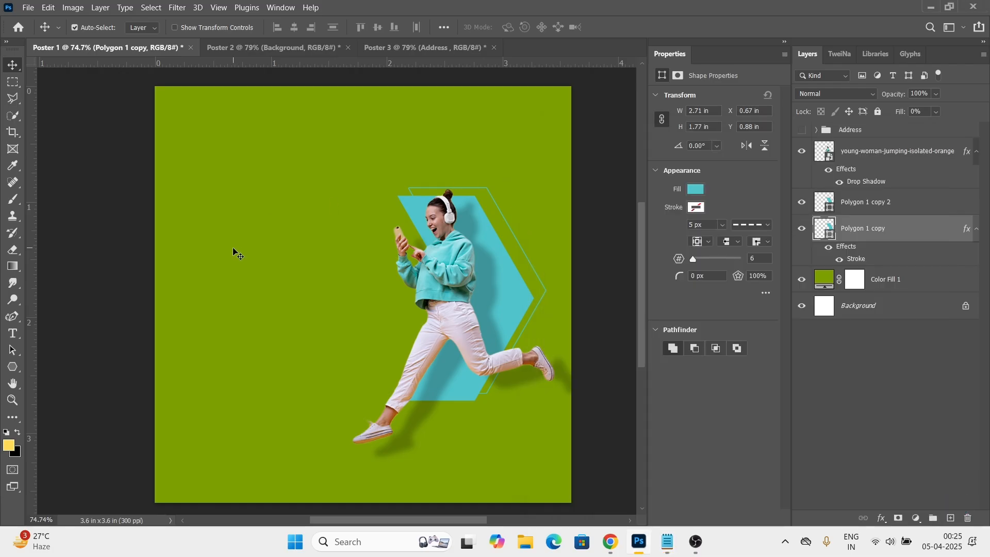
key("t")
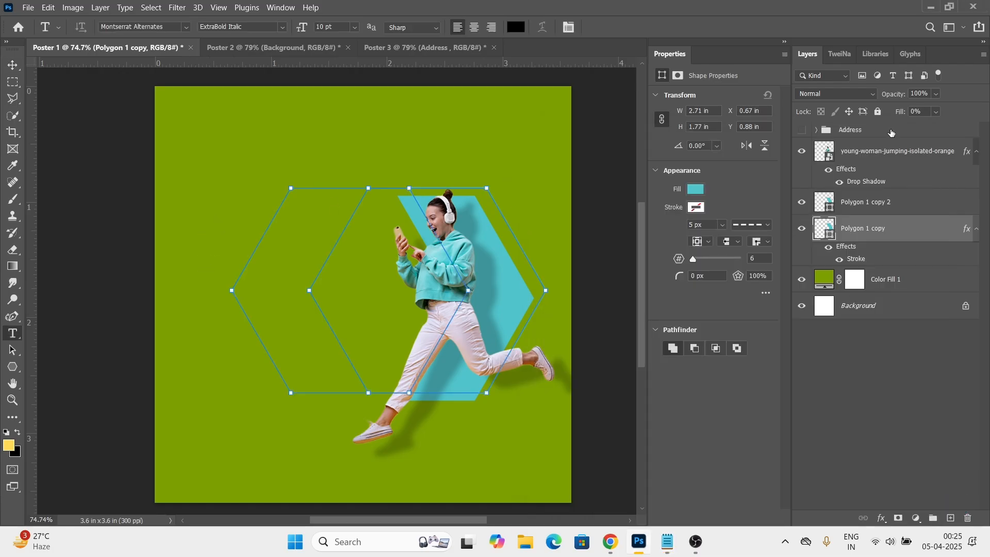
left_click(886, 156)
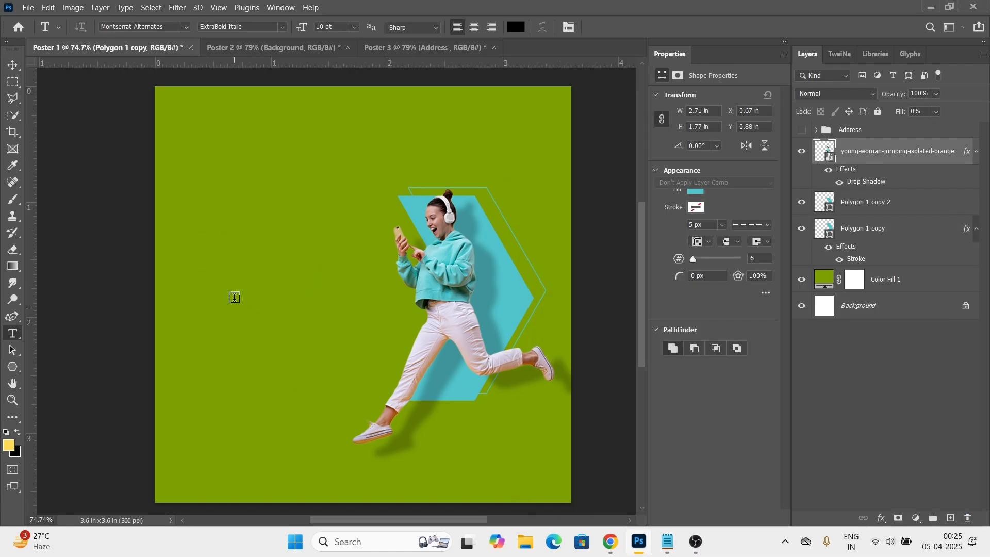
left_click(229, 252)
key("ctrl+v")
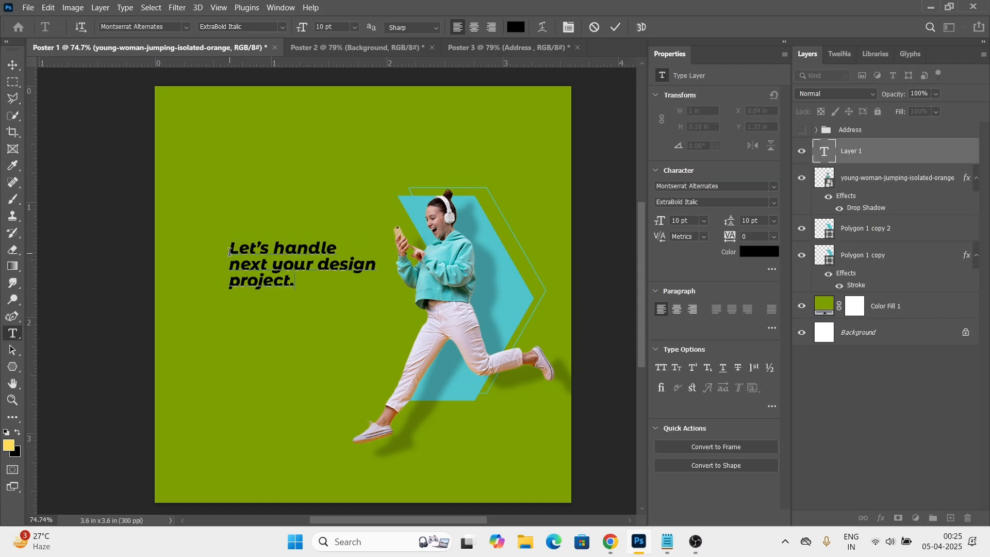
key("ctrl+Return")
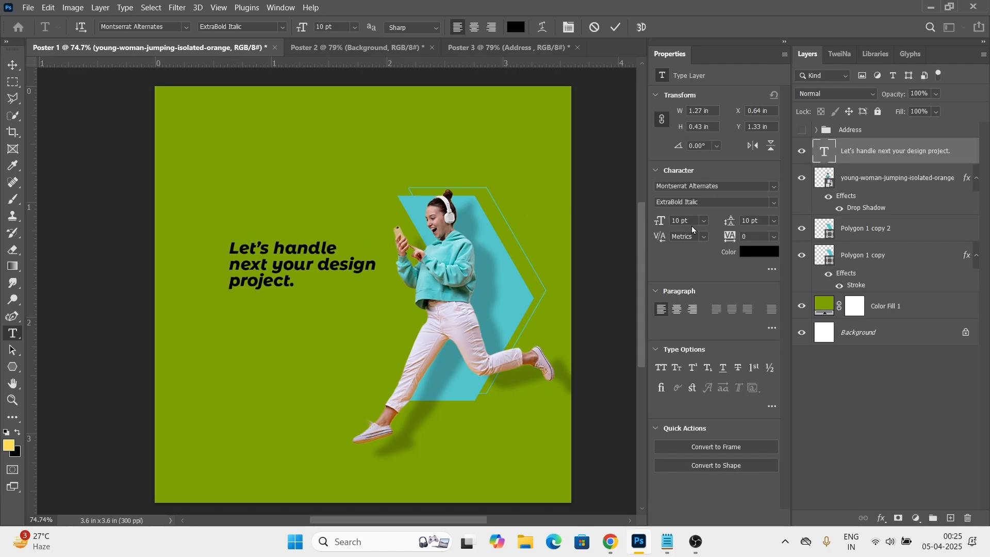
Set the headline's text color to white (ffffff).
left_click(754, 255)
type("ffffff")
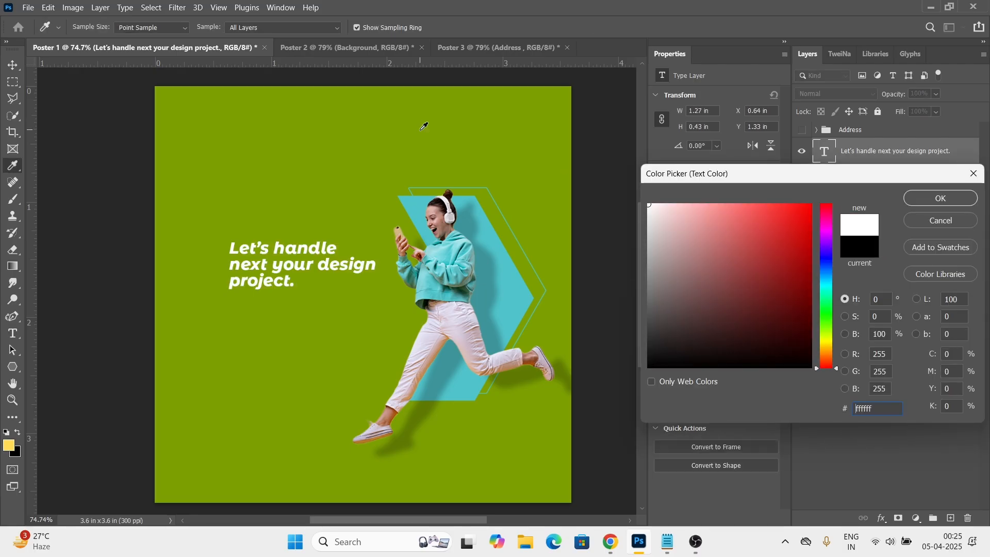
key("Return")
key("v")
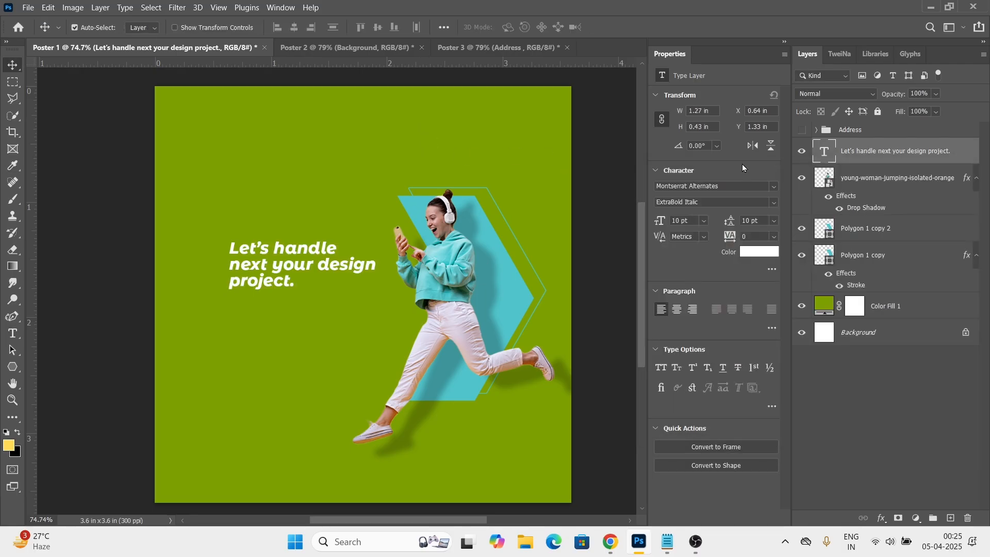
Change the headline's font to Montserrat SemiBold.
left_click(735, 186)
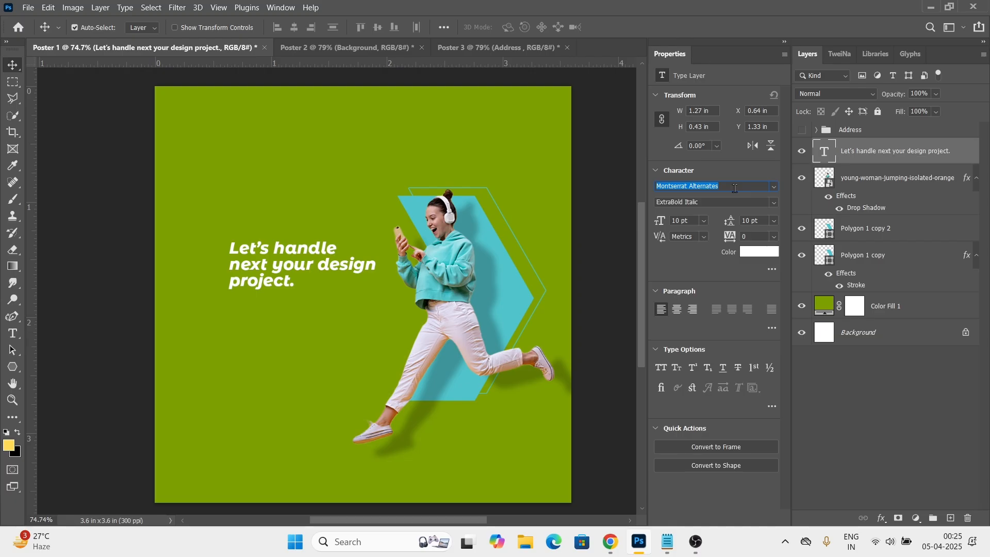
type("monts")
key("Down")
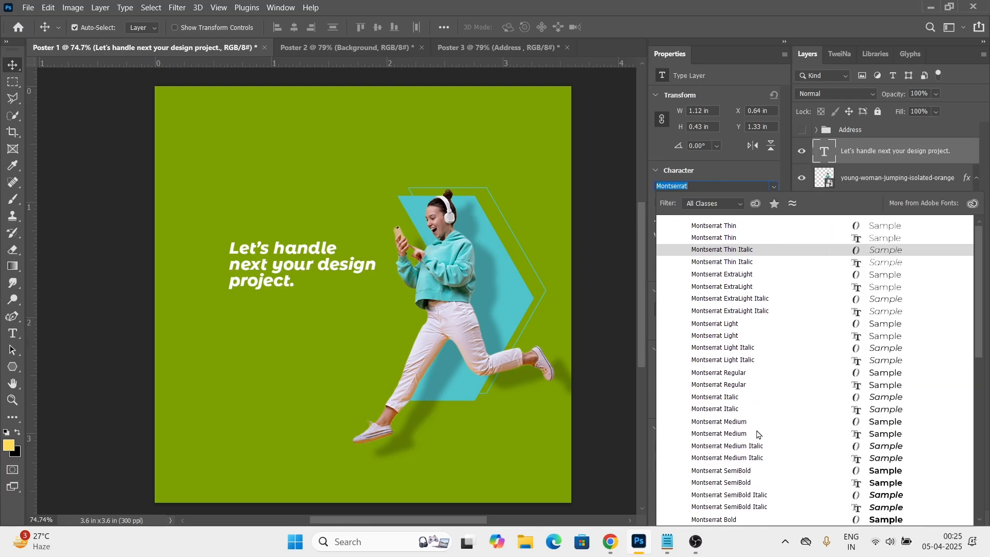
left_click(742, 477)
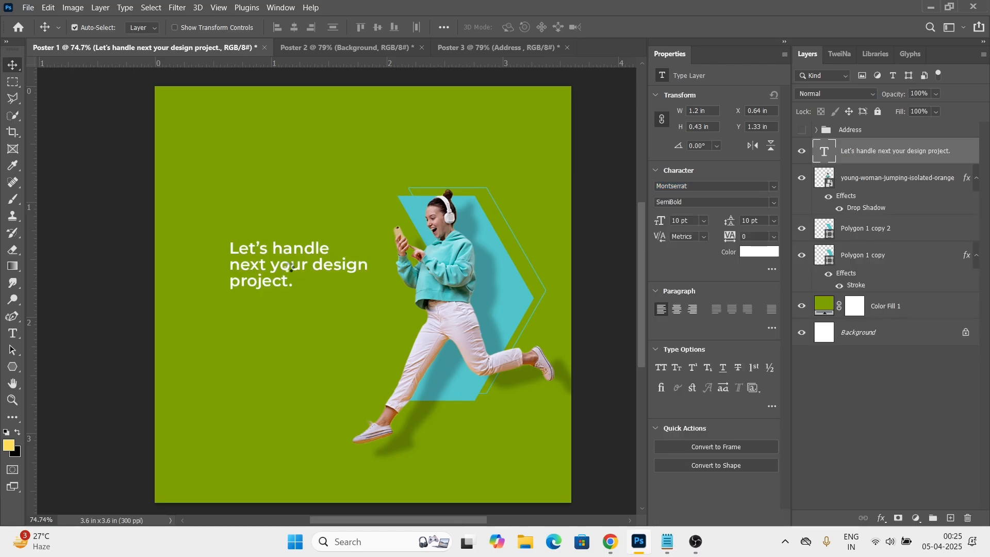
Move the headline up and enlarge it to about 11.31 pt, placing it at about X 0.51 in and Y 1.12 in.
left_click_drag(267, 268, 267, 245)
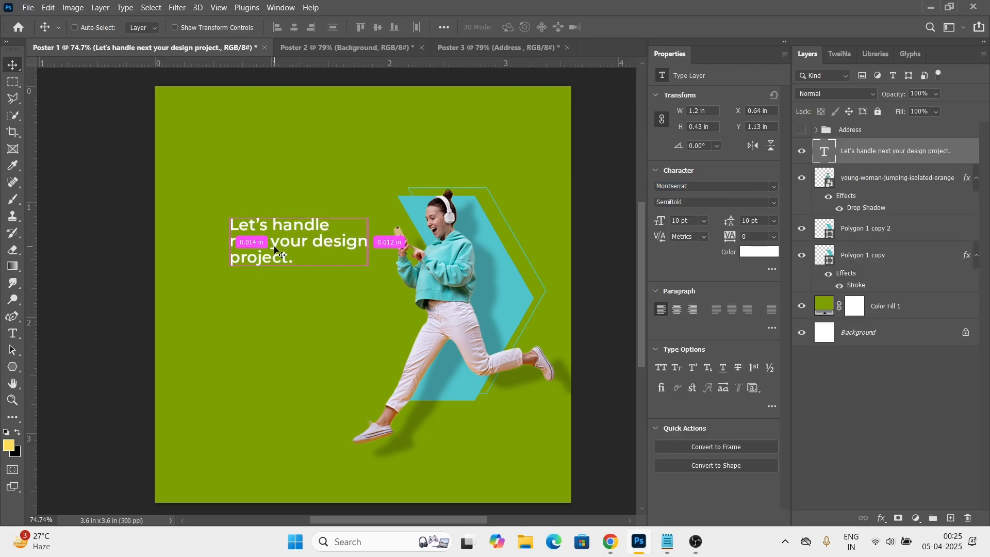
key("ctrl+t")
left_click_drag(368, 267, 390, 288)
left_click_drag(322, 251, 305, 249)
left_click_drag(377, 273, 369, 267)
key("Return")
scroll(338, 261, "down", 3)
scroll(338, 264, "up", 4)
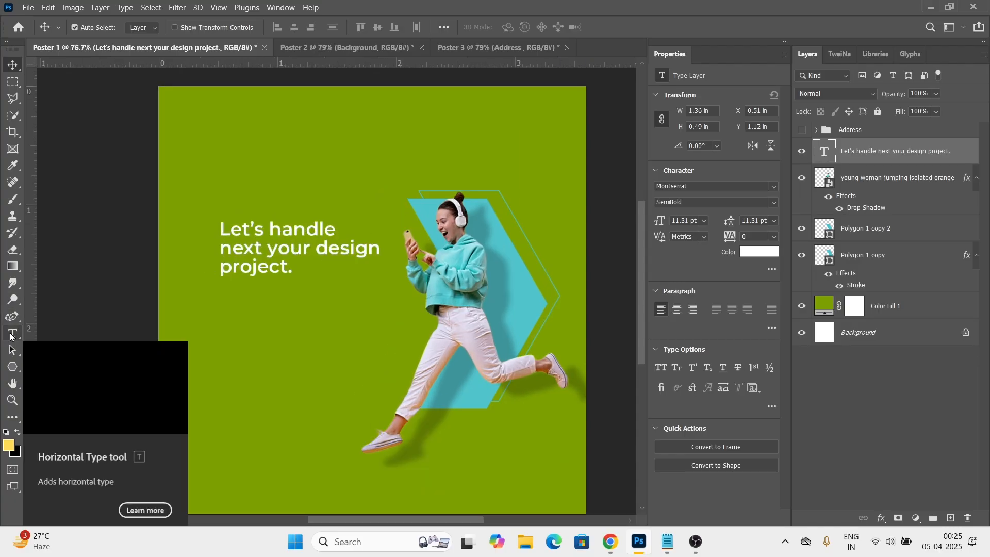
Add a Lorem ipsum paragraph text box below the headline with 5 pt text and 6 pt leading.
left_click(10, 336)
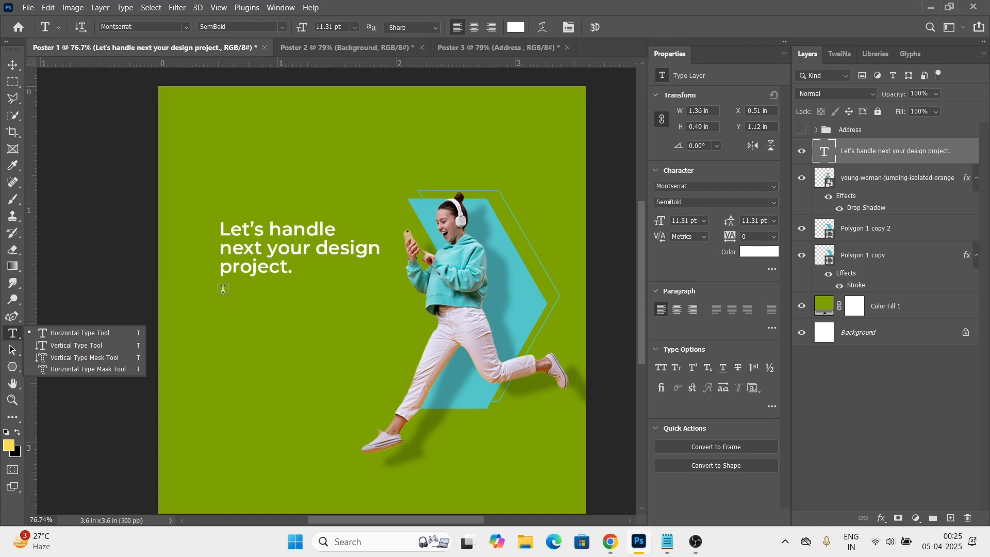
left_click_drag(221, 296, 366, 354)
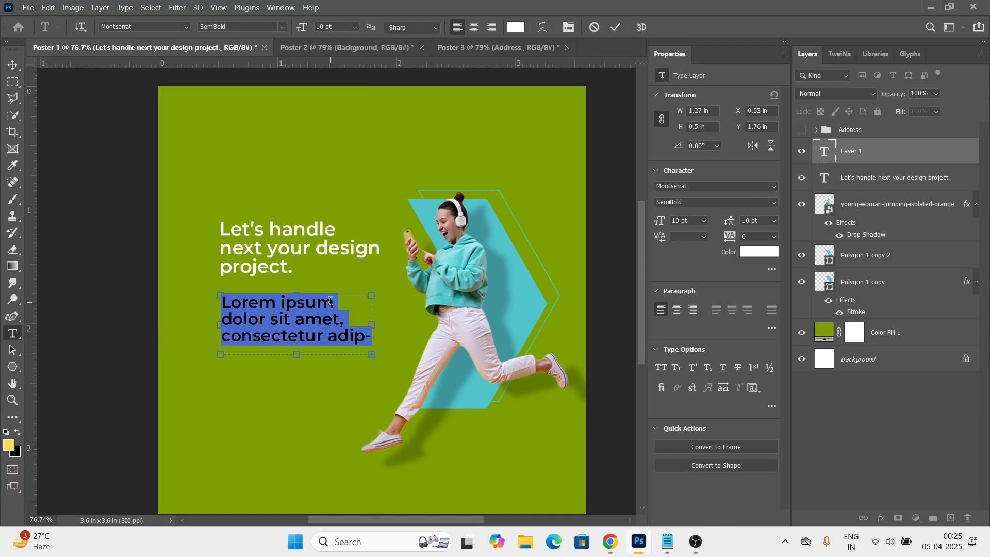
left_click(693, 221)
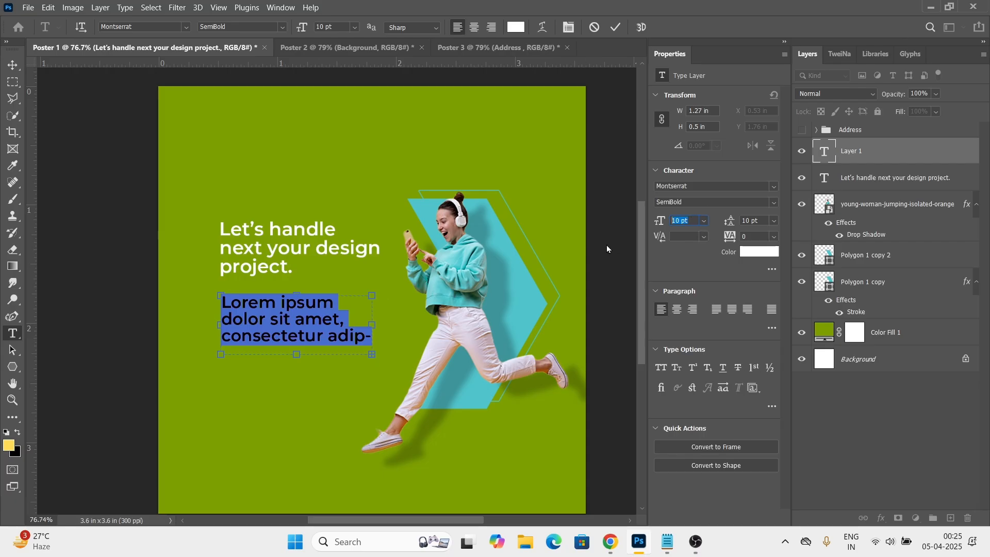
type("5")
key("Return")
left_click(755, 220)
type("6")
key("Return")
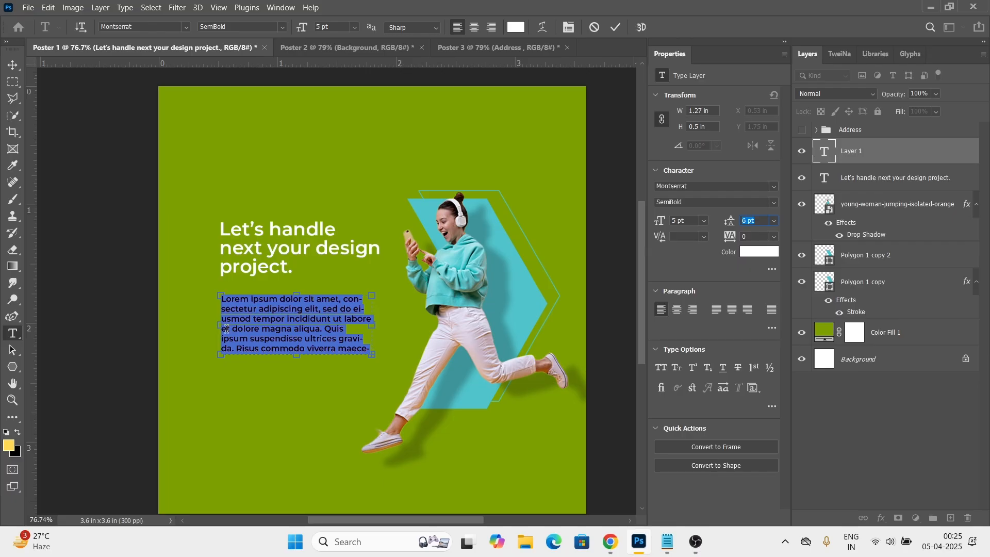
Shorten the Lorem ipsum text box to three lines and nudge it vertically to Y 1.75 in.
left_click_drag(295, 355, 193, 228)
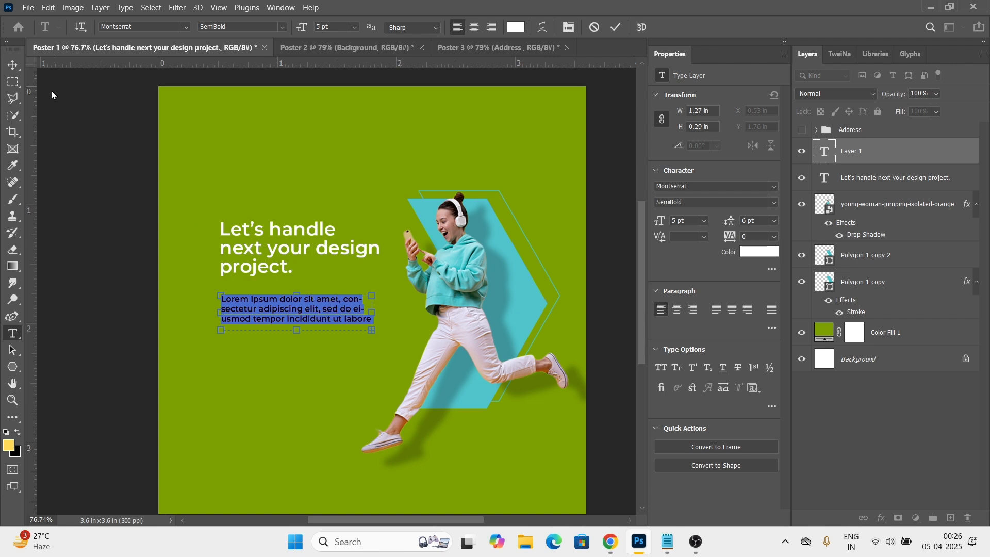
left_click(13, 66)
key("Up")
key("Up")
key("Up")
key("Up")
key("Up")
key("Up")
key("Up")
key("Up")
key("Up")
key("Up")
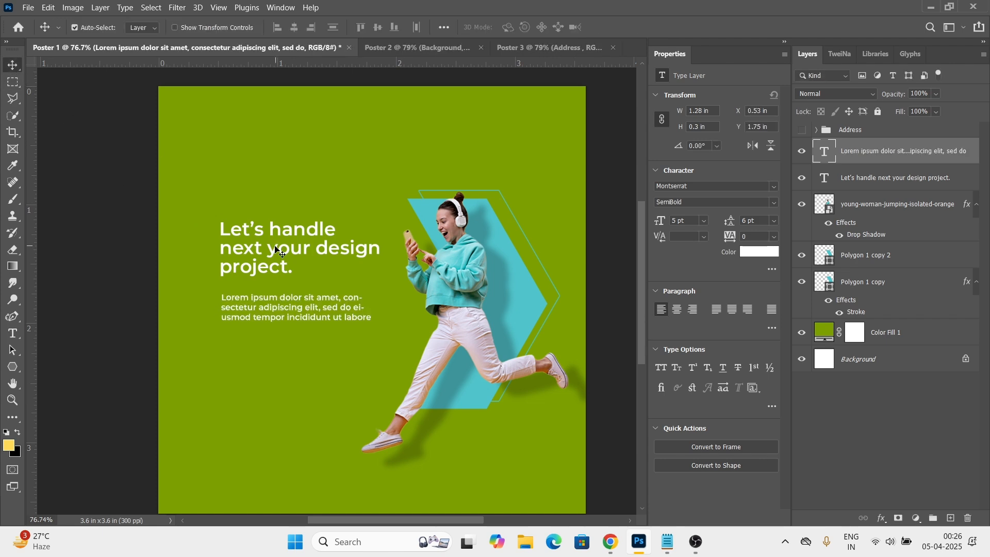
key("Down")
key("Down")
key("Down")
key("Down")
key("Down")
key("Down")
key("Down")
key("Down")
key("Down")
Make the hidden Address group with the logo and contact details visible.
key("ctrl")
key("ctrl+0")
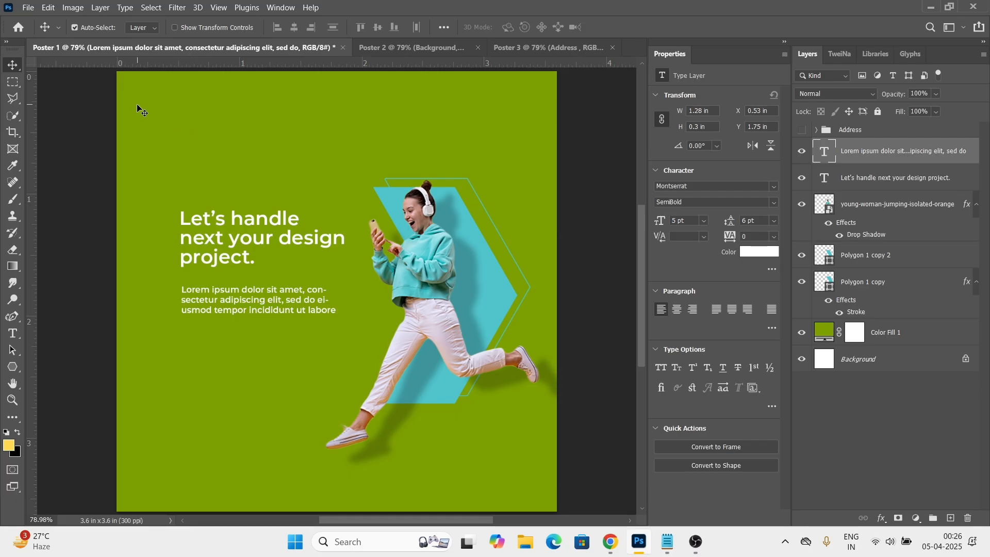
left_click(802, 130)
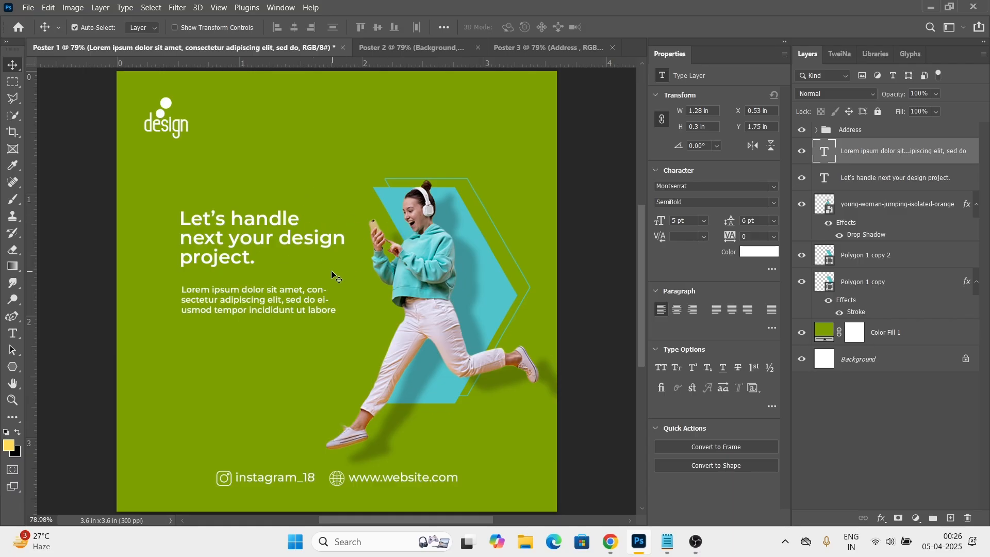
Draw a closed wavy Curvature Pen path, about 2.81 by 1.08 in, across the poster's top right corner and beyond the canvas edges.
scroll(334, 277, "down", 1)
left_click(12, 318)
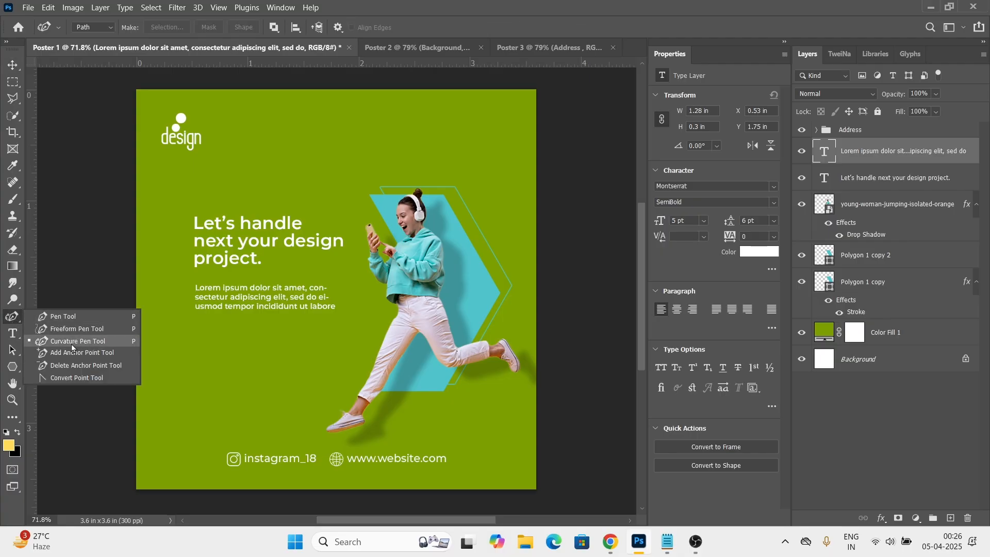
left_click(84, 342)
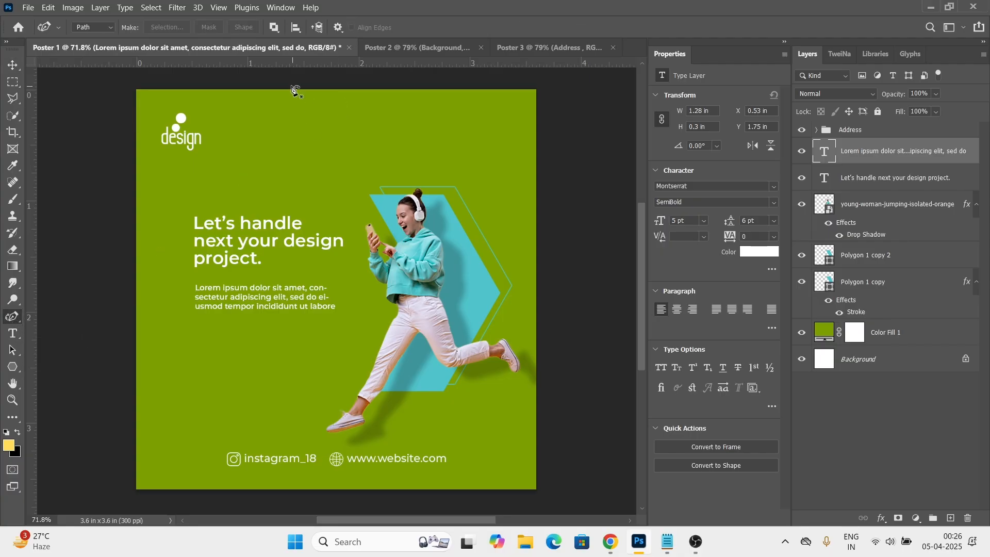
left_click(274, 81)
left_click(317, 133)
left_click(380, 118)
left_click(446, 176)
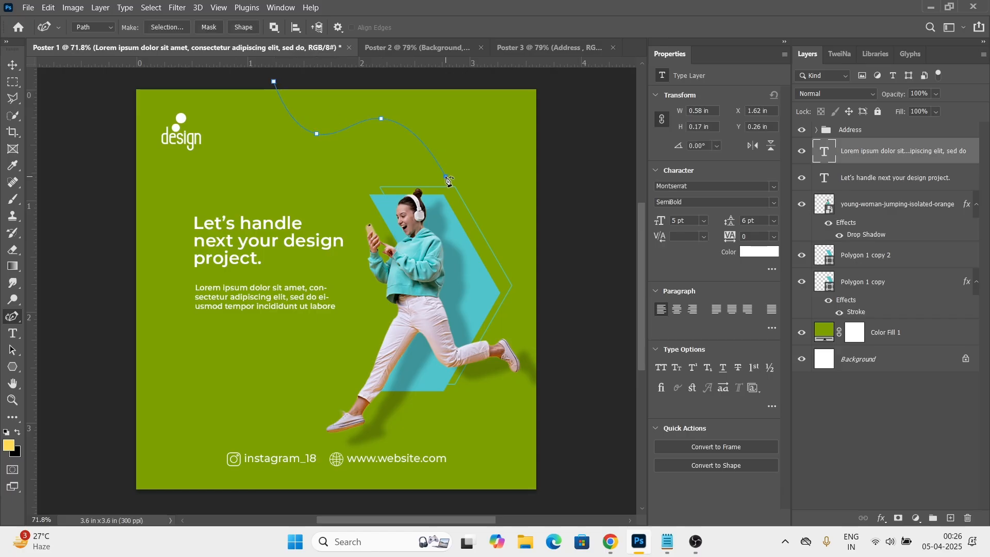
left_click(549, 163)
scroll(550, 165, "down", 2)
left_click(583, 96)
left_click(461, 95)
left_click(378, 96)
left_click(331, 101)
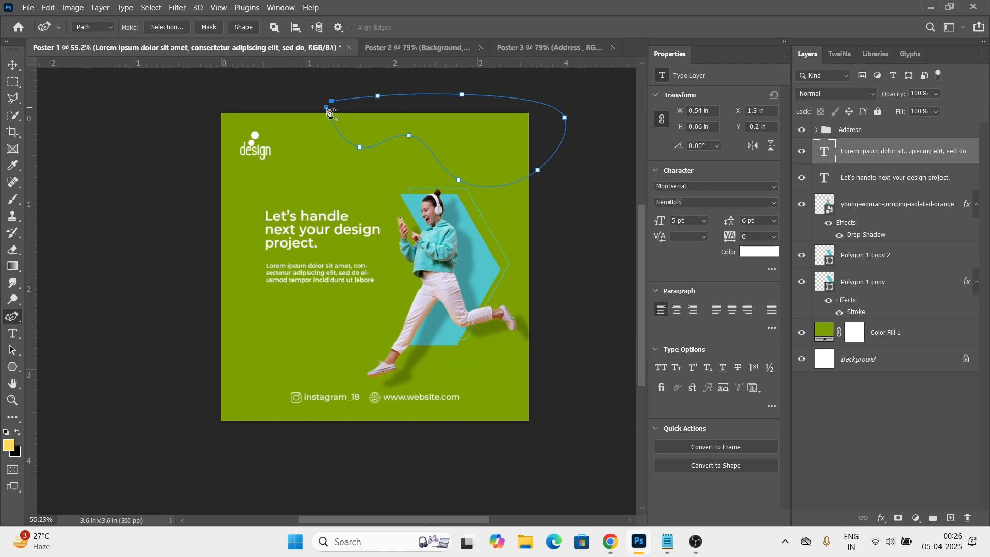
left_click(315, 107)
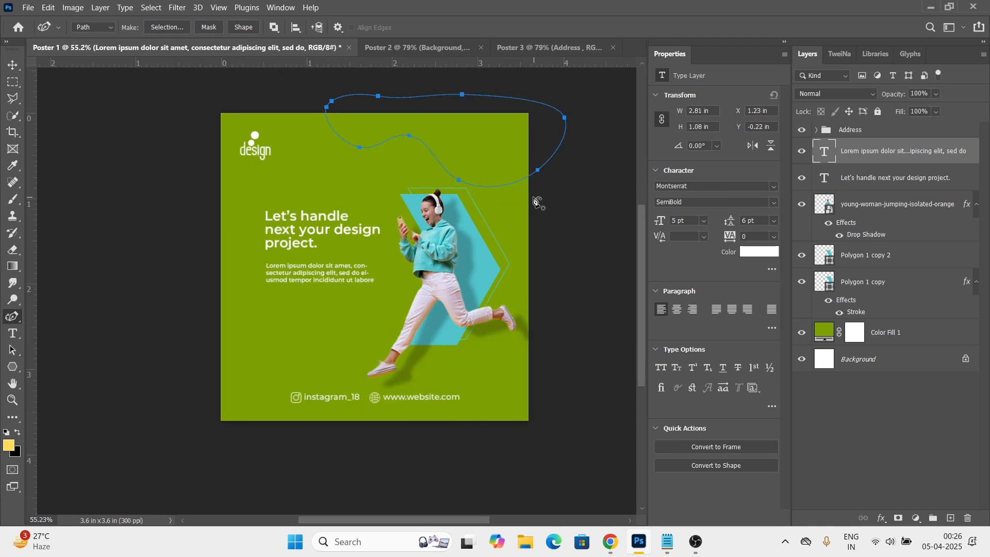
Turn the wavy path into a selection, stroke it on a new layer with a 2 px centered yellow line, and deselect.
key("ctrl+Return")
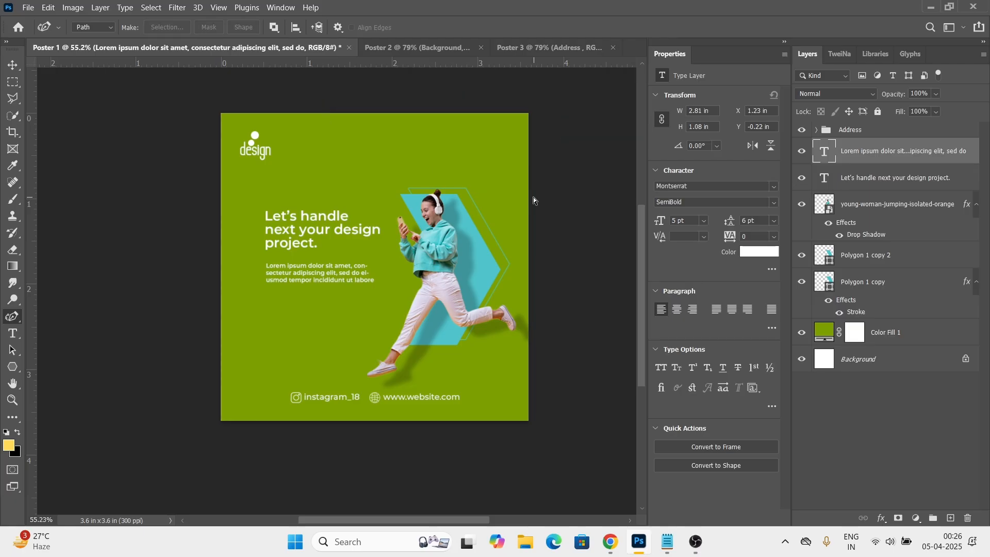
left_click(950, 518)
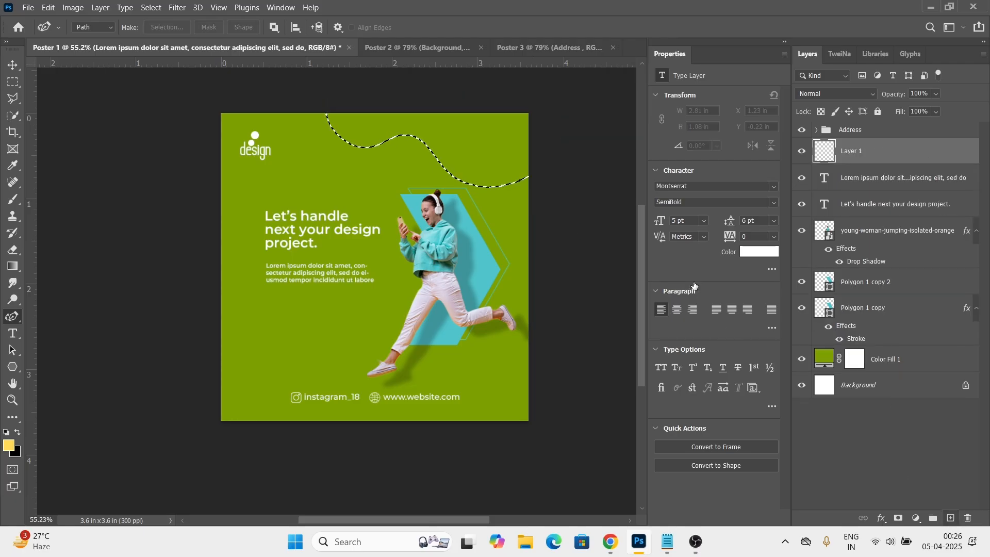
left_click(49, 8)
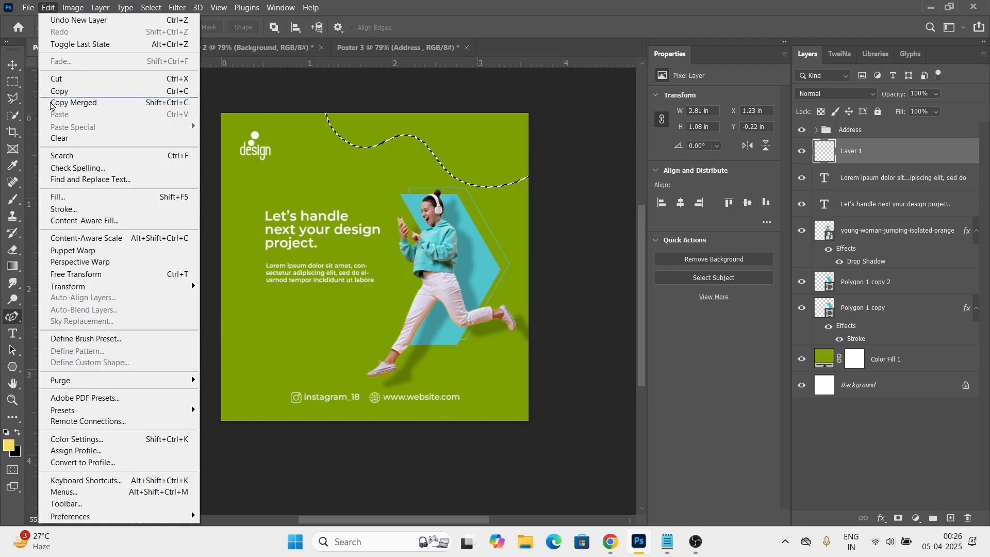
left_click(53, 209)
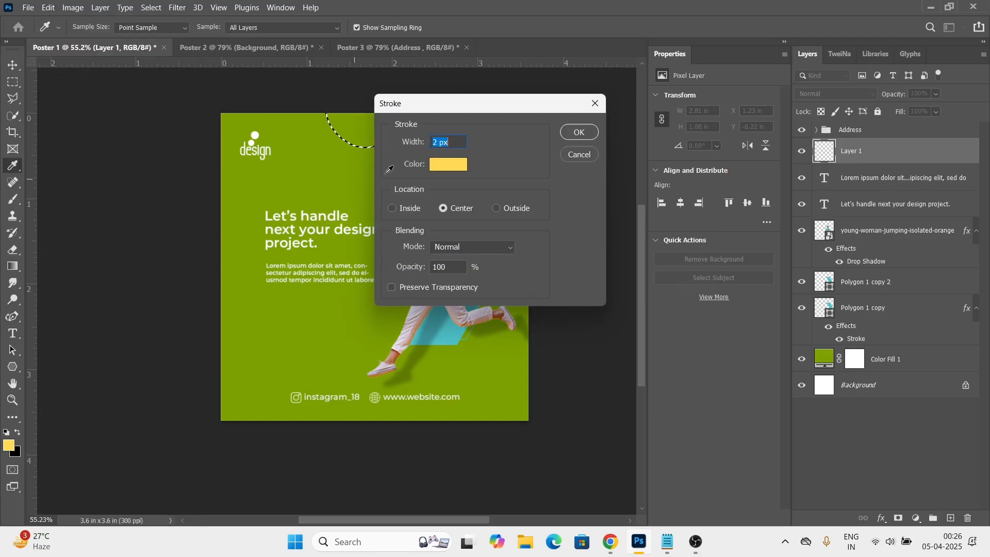
left_click(579, 132)
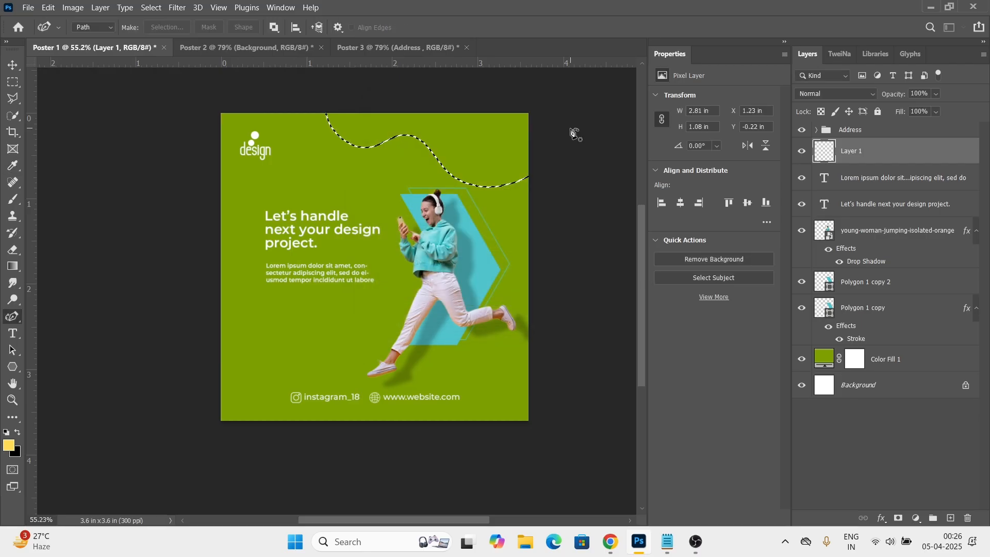
key("ctrl+d")
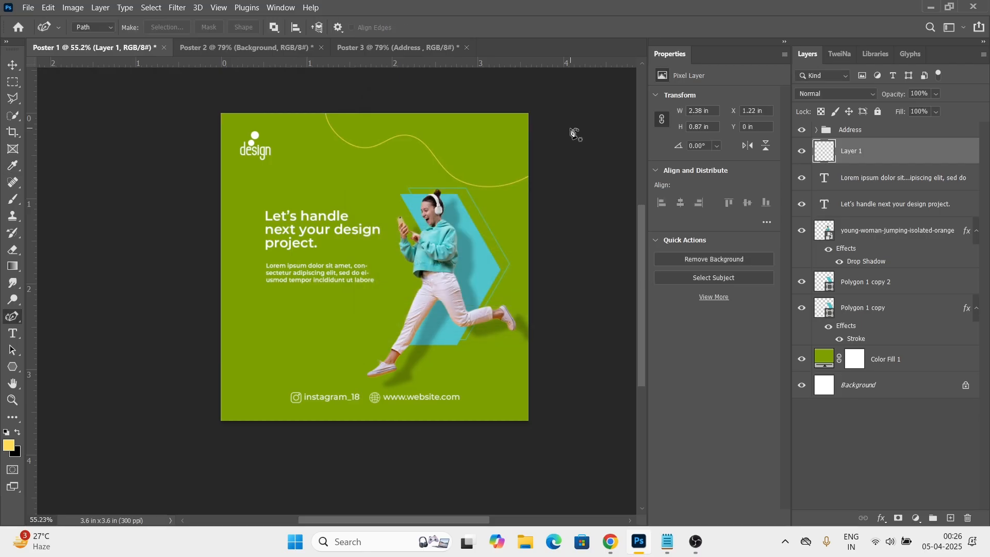
Duplicate the yellow wavy line and move the copy to the poster's bottom left corner, at about X -0.46 in and Y 2.96 in.
key("v")
scroll(379, 202, "down", 2)
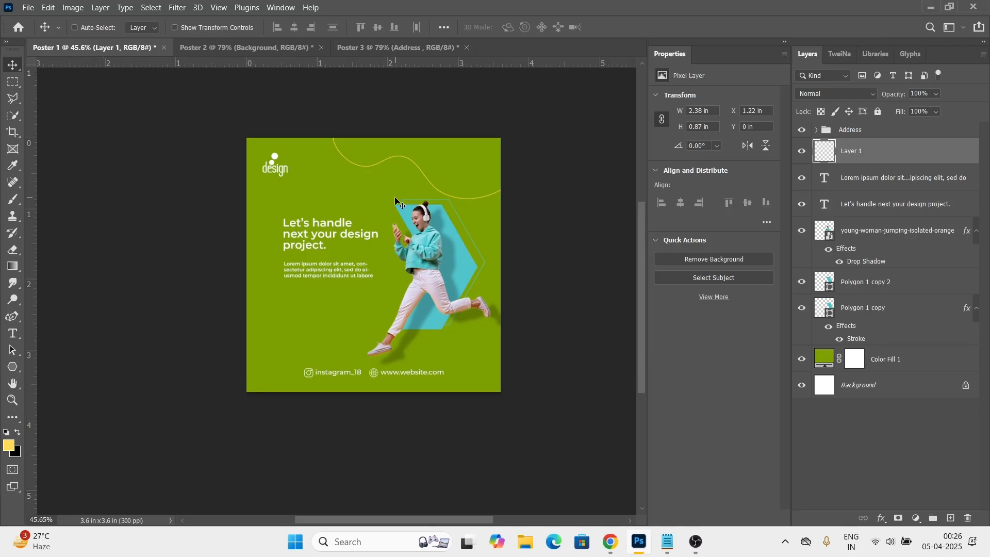
key("ctrl+j")
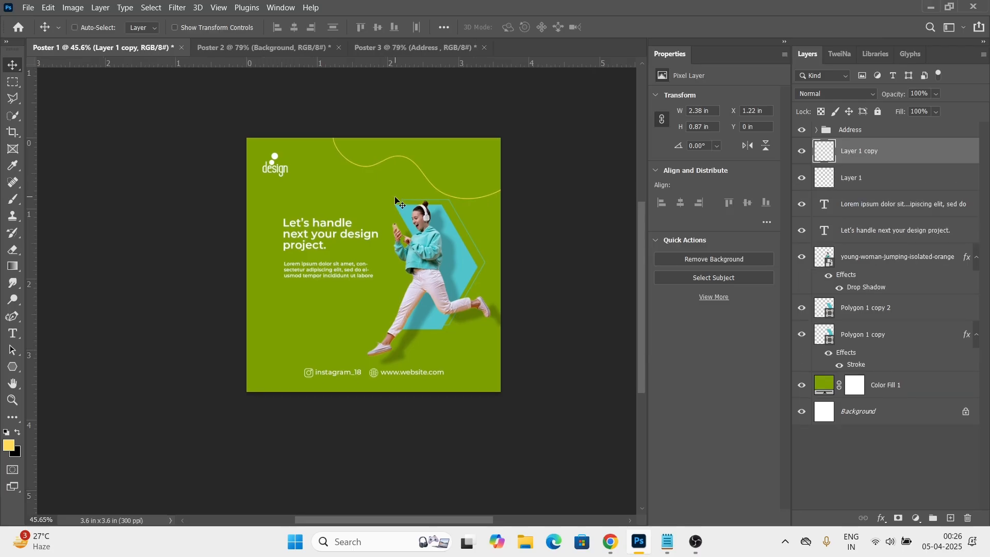
key("ctrl+t")
left_click_drag(443, 182, 321, 369)
key("Return")
key("ctrl+0")
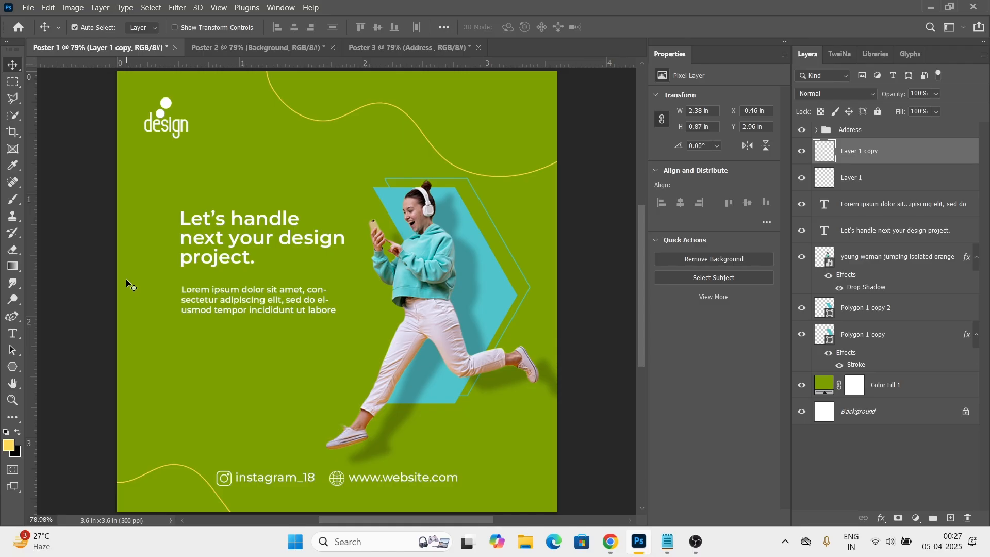
Draw a rectangle of about 206 by 42 px below the Lorem ipsum paragraph and fill it with turquoise.
left_click(13, 367)
left_click(37, 368)
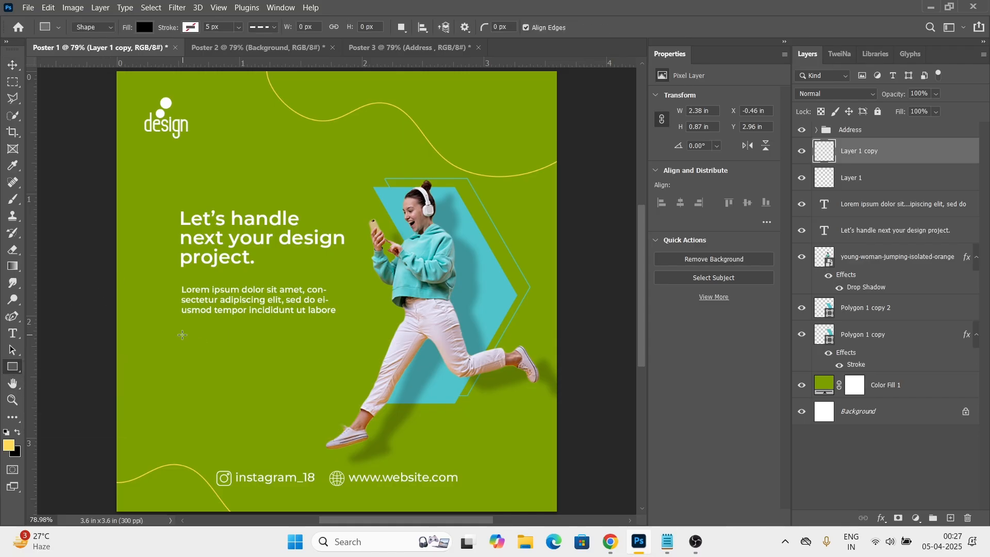
left_click_drag(187, 341, 265, 349)
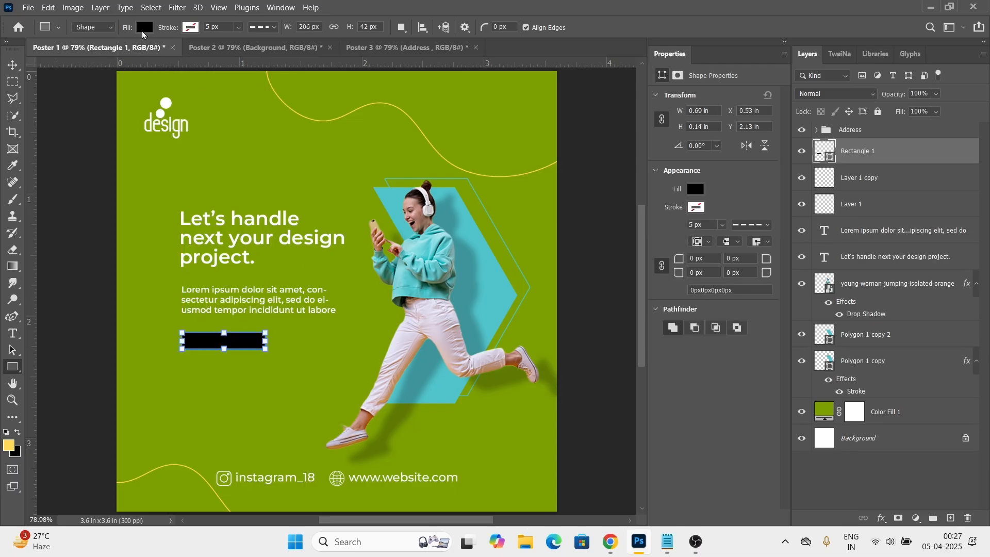
left_click(140, 29)
left_click(76, 95)
Add the text "call now" below the turquoise rectangle and format it as All Caps.
key("t")
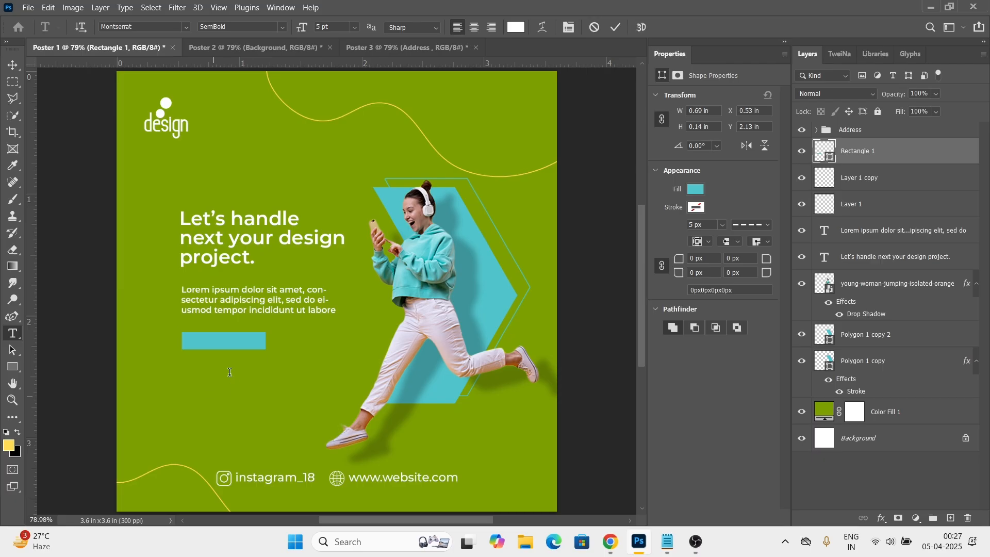
left_click(214, 396)
type("call")
key("ctrl+a")
left_click(665, 367)
key("ctrl+Return")
Move the "call now" text onto the turquoise rectangle and scale it to about 5.74 pt.
key("v")
left_click_drag(229, 395, 245, 346)
key("ctrl+t")
key("ctrl+Return")
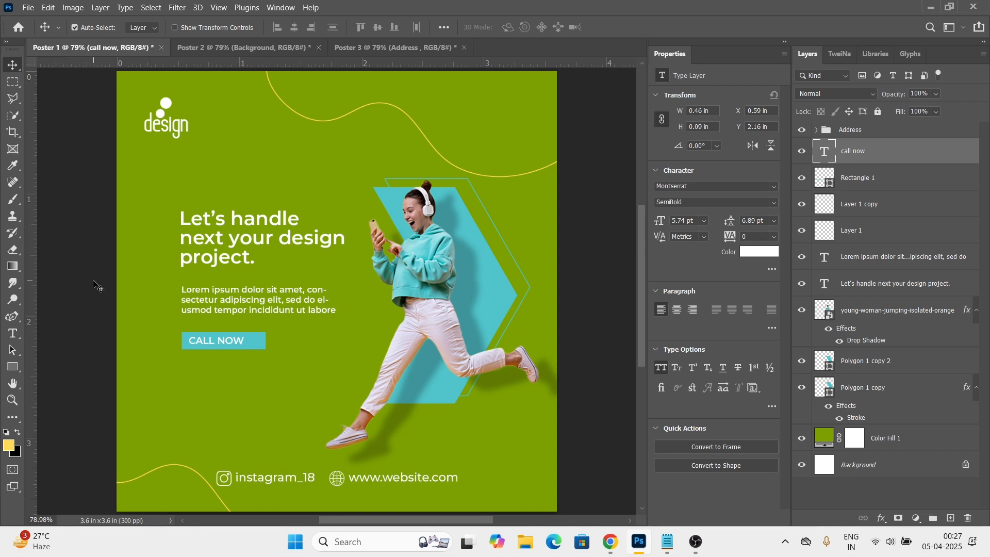
Switch to the Poster 2 document and add a solid colour fill layer with hex f04301, copied from the colour notes.
left_click(201, 48)
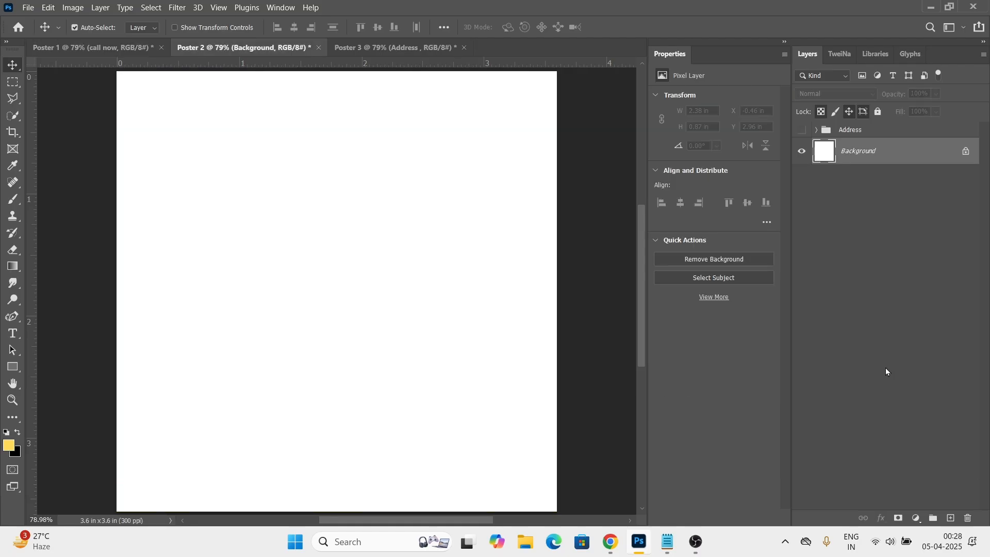
left_click(915, 519)
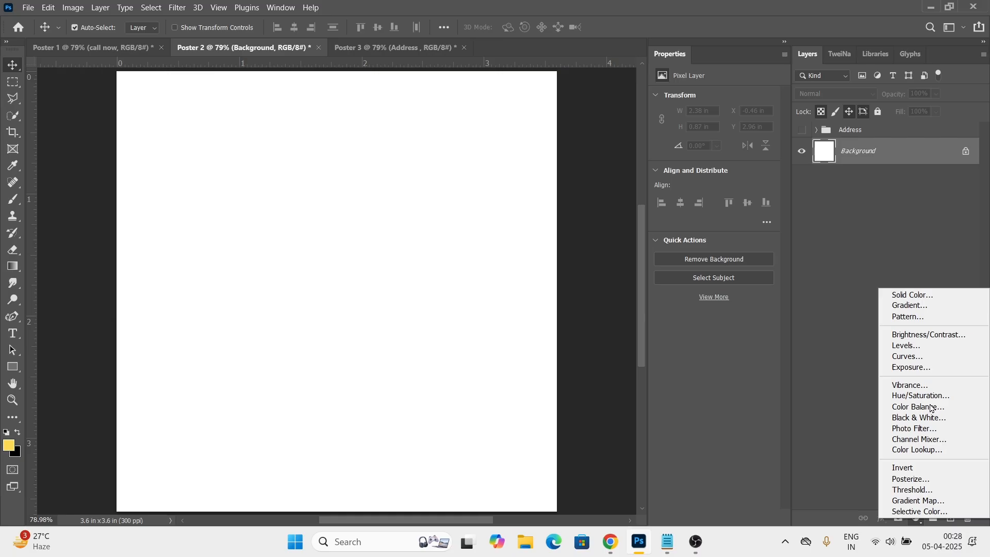
left_click(911, 295)
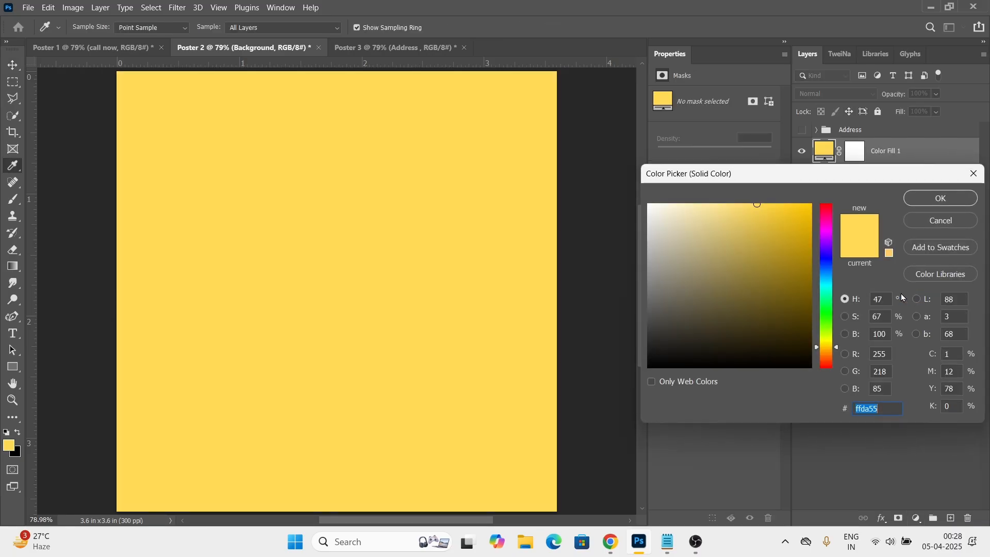
left_click(668, 541)
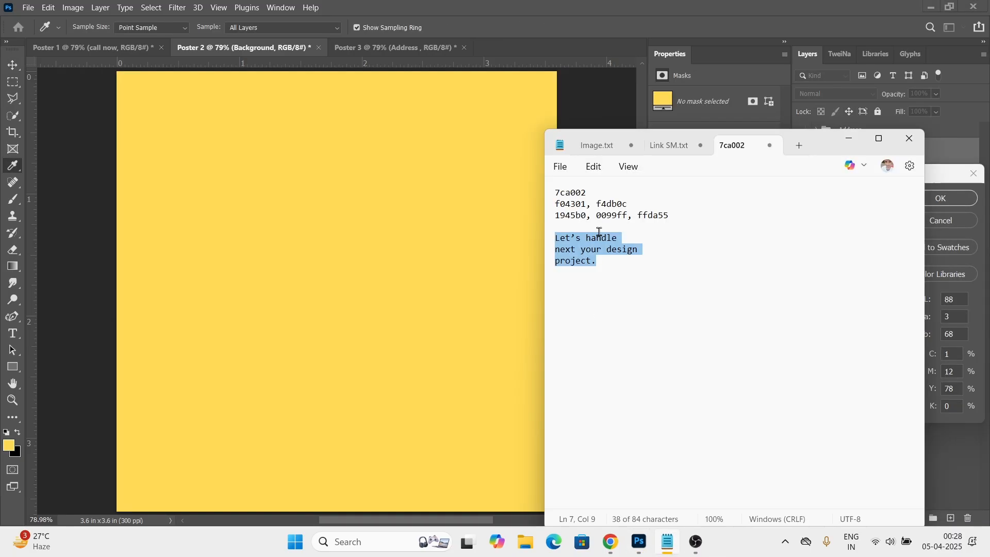
double_click(565, 205)
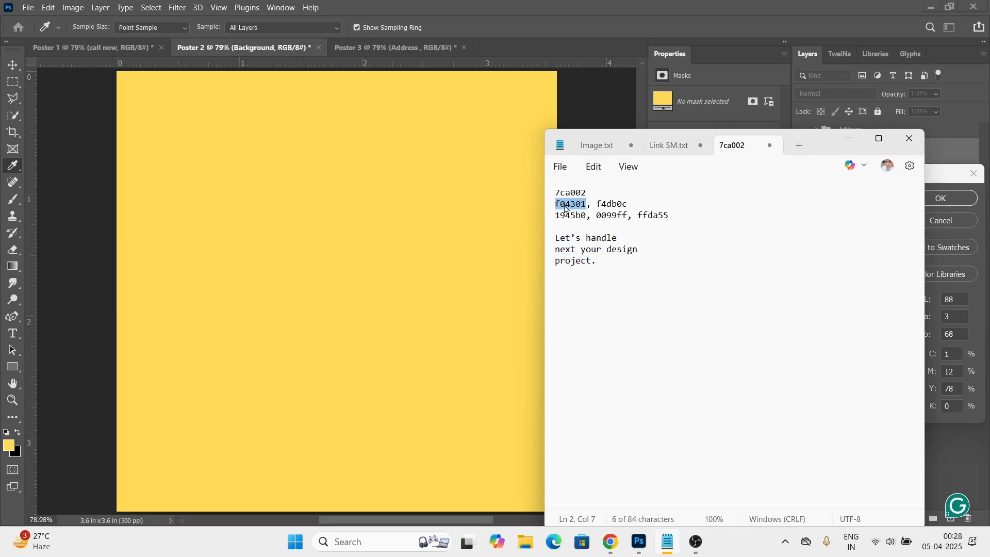
left_click(941, 189)
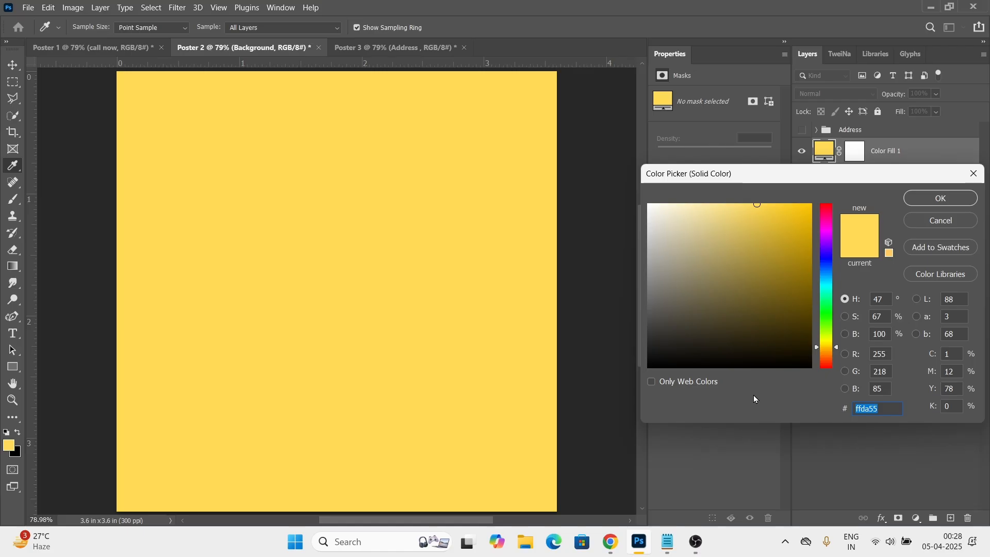
type("f04301")
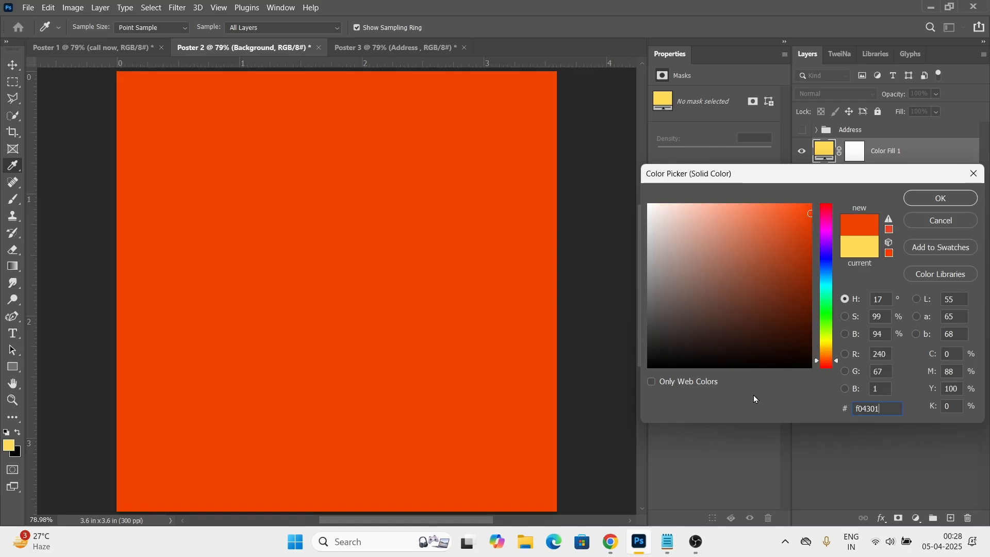
key("Return")
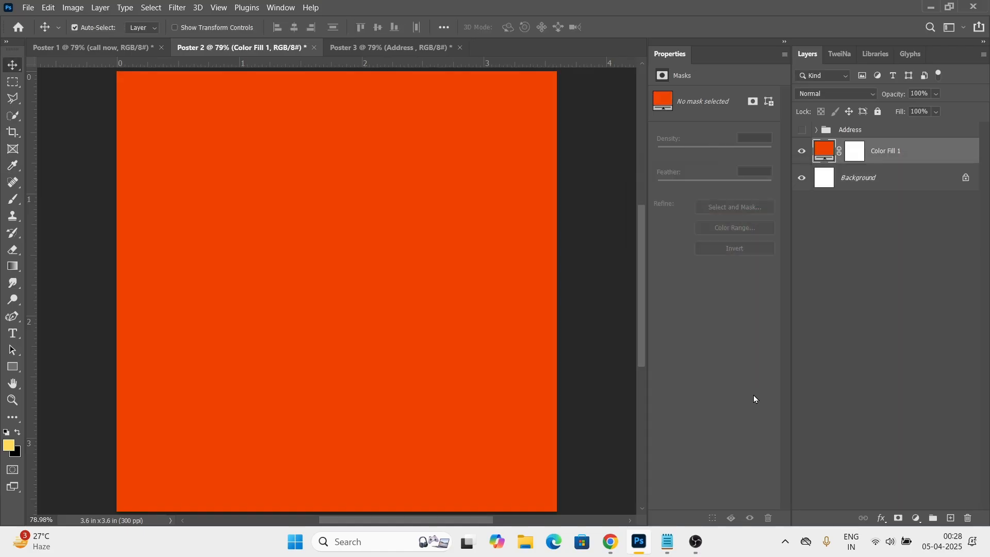
Draw a rectangle of about 448 by 348 px near the middle of the orange poster and fill it with yellow.
left_click(14, 370)
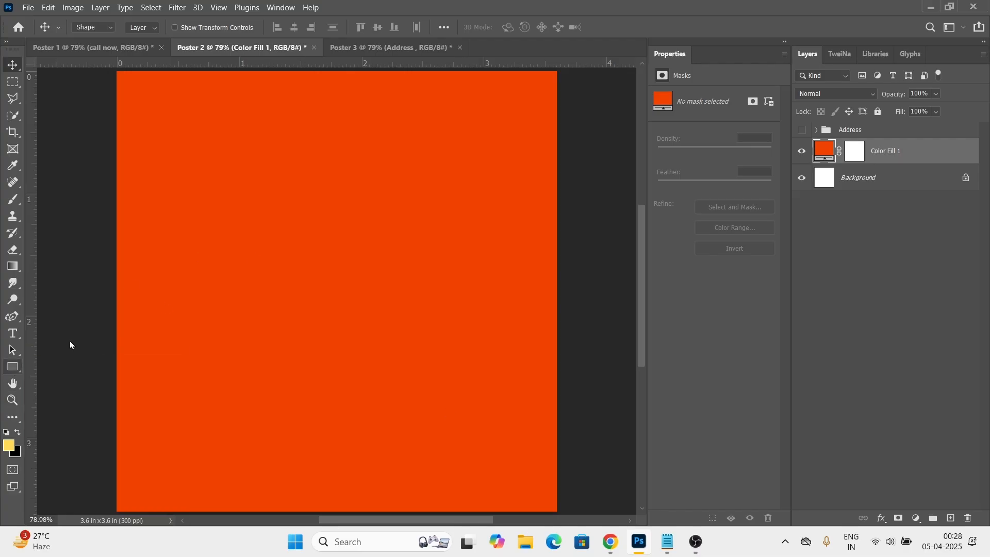
left_click_drag(232, 207, 413, 349)
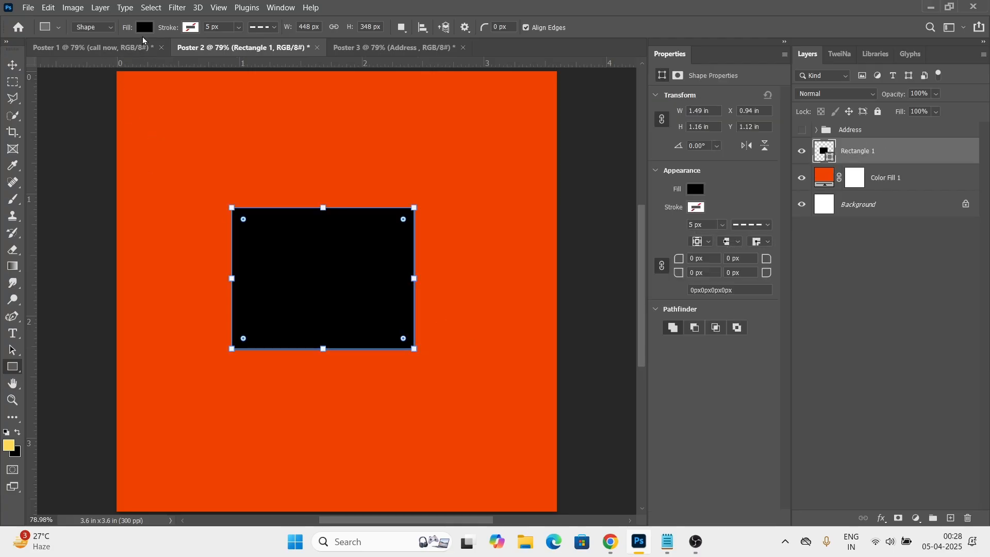
left_click(143, 29)
left_click(157, 95)
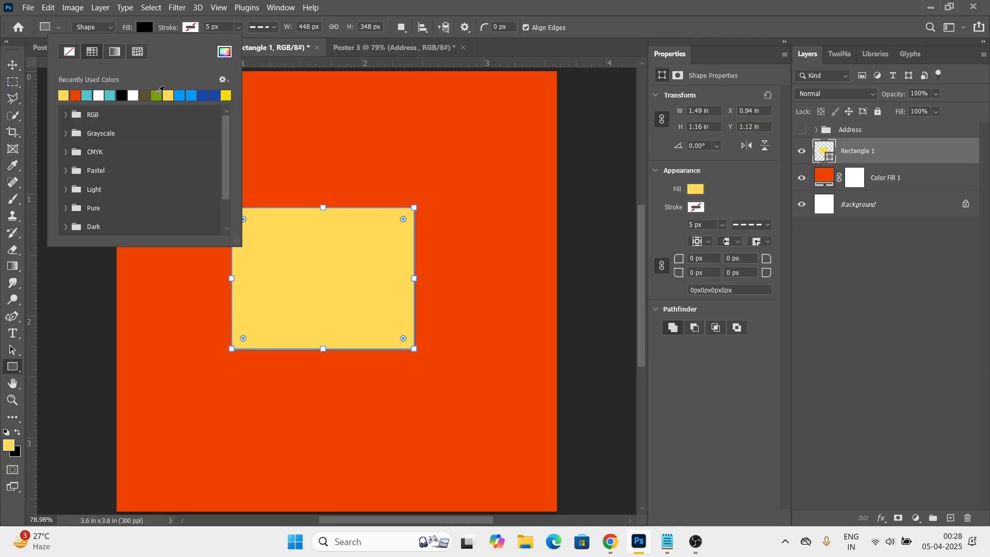
left_click(13, 66)
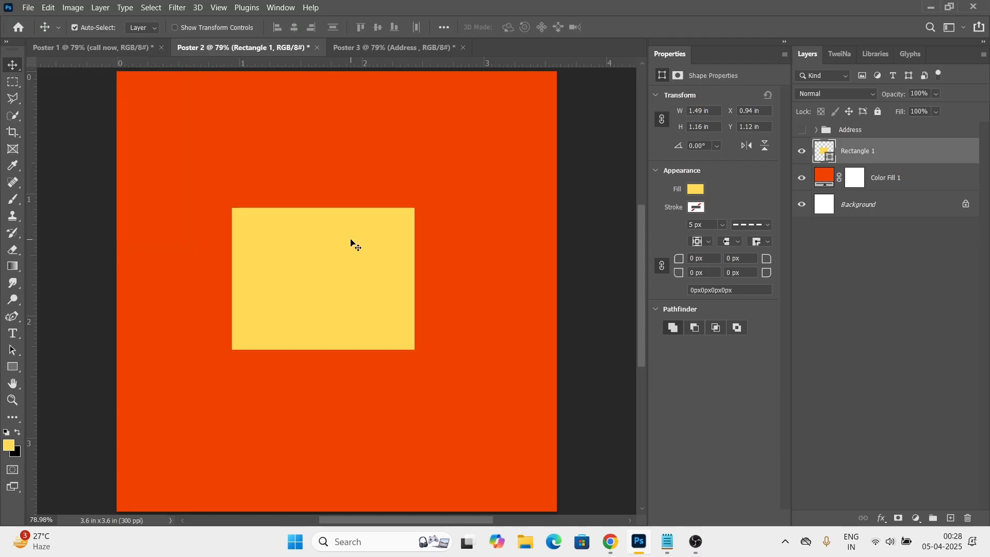
Round the yellow rectangle's right corners to about 0.58 in and its left corners to about 0.15 in.
key("u")
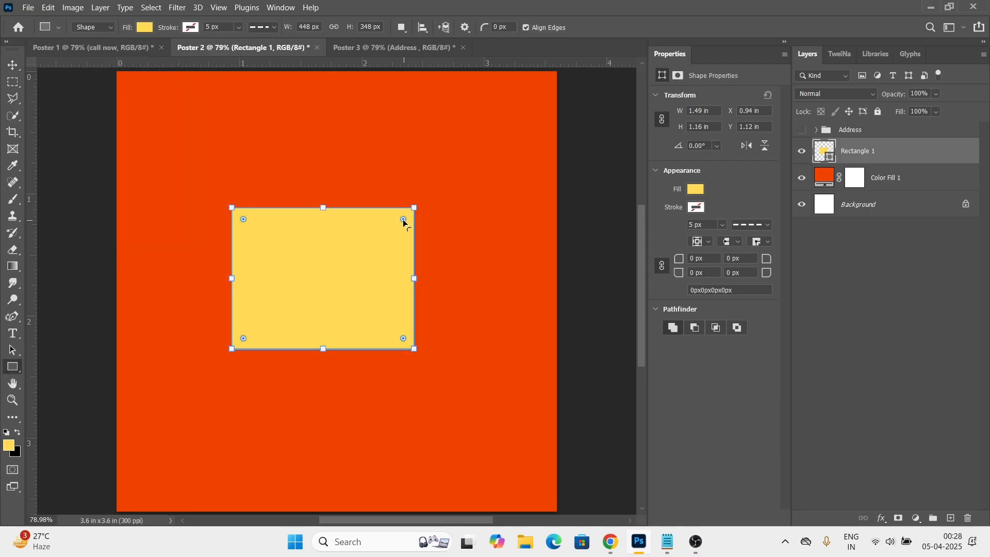
left_click_drag(403, 222, 339, 261)
left_click(741, 272)
key("Return")
left_click_drag(243, 219, 250, 235)
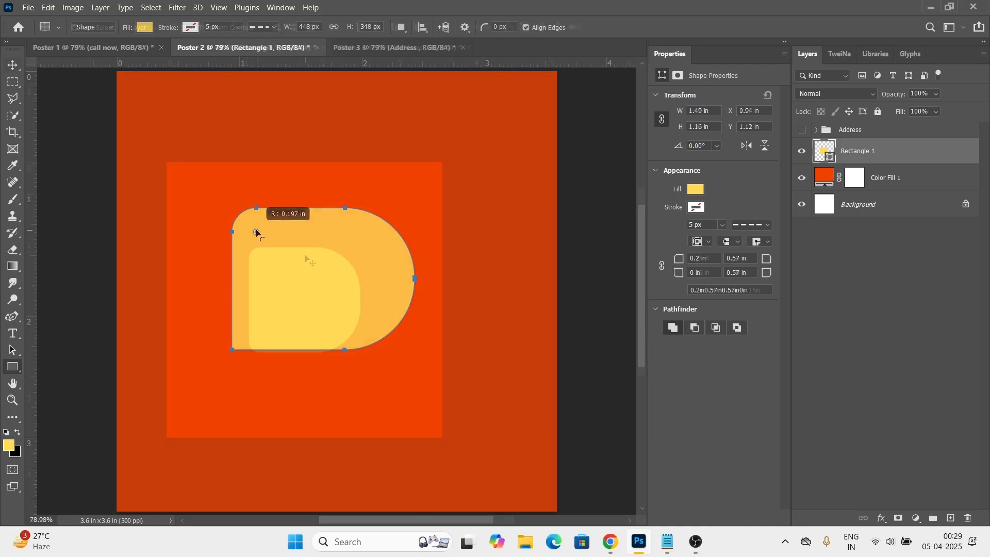
Scale the rounded yellow shape from its centre to about 1.69 by 1.6 in.
left_click_drag(350, 343, 369, 365)
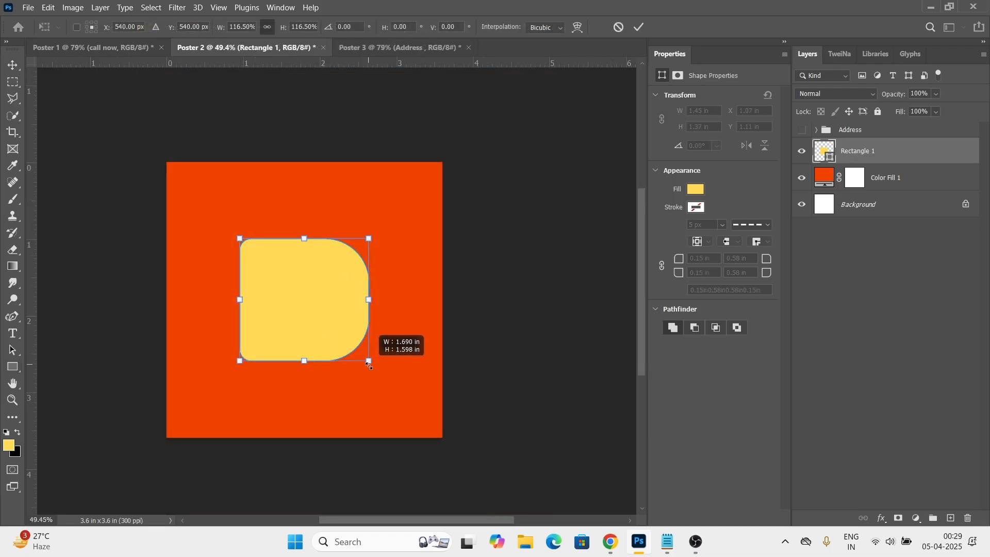
key("Return")
scroll(344, 299, "up", 3)
Set the radius of both right corners of the yellow shape to 0.8 in.
key("u")
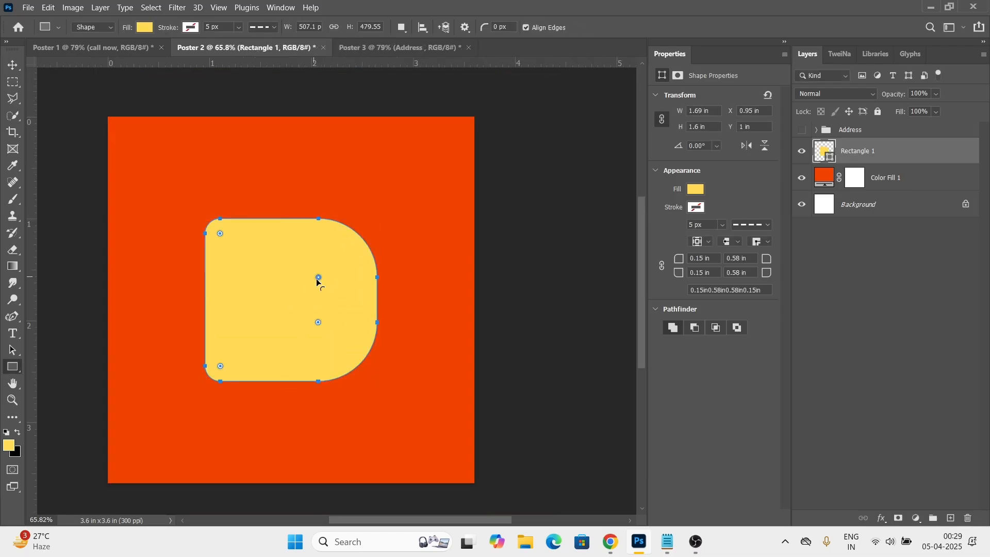
left_click_drag(318, 279, 306, 300)
left_click_drag(750, 261, 517, 277)
type("0.58")
key("Return")
key("ctrl+z")
left_click_drag(750, 273, 660, 290)
type("0.8")
key("Return")
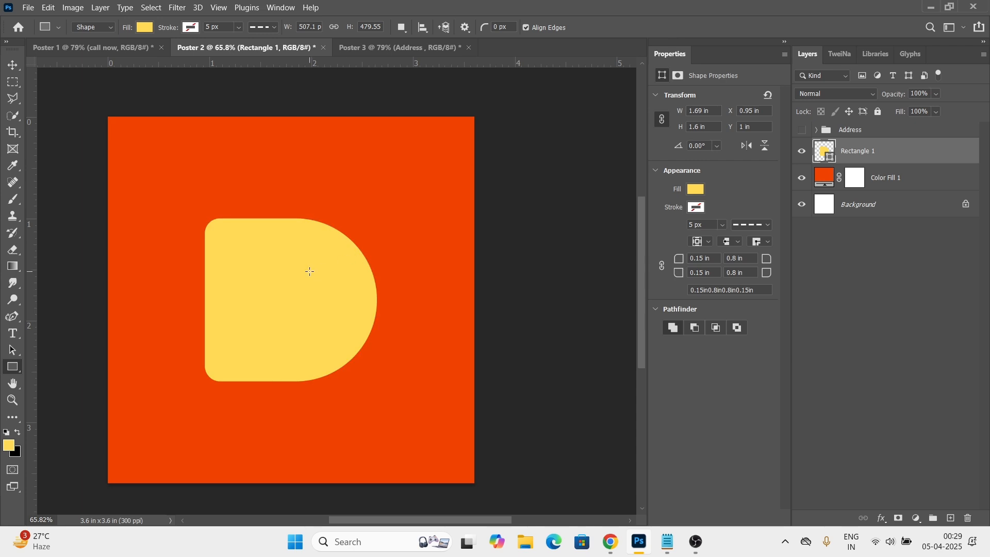
Place the portrait photo of the smiling young woman as an embedded object and scale it to about 11.88%.
key("v")
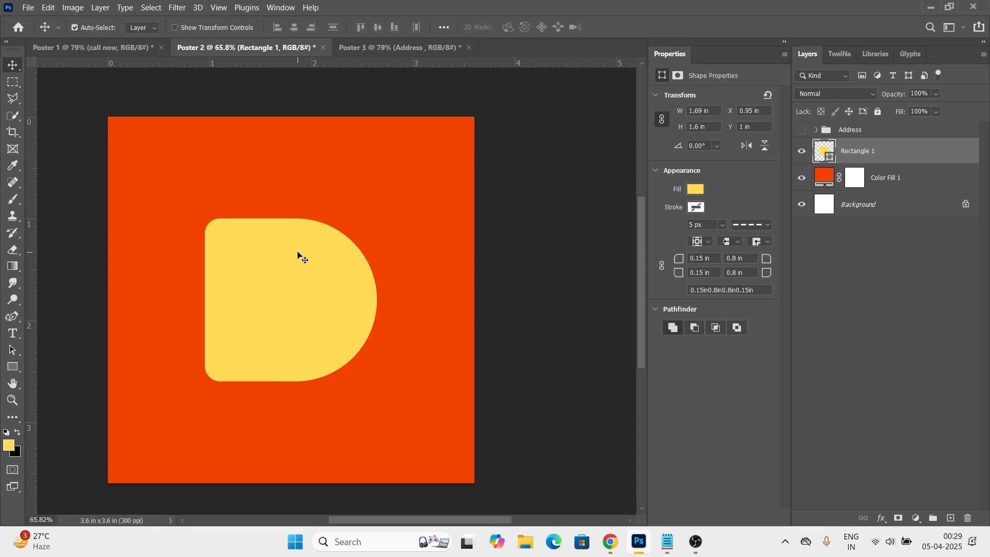
left_click(29, 7)
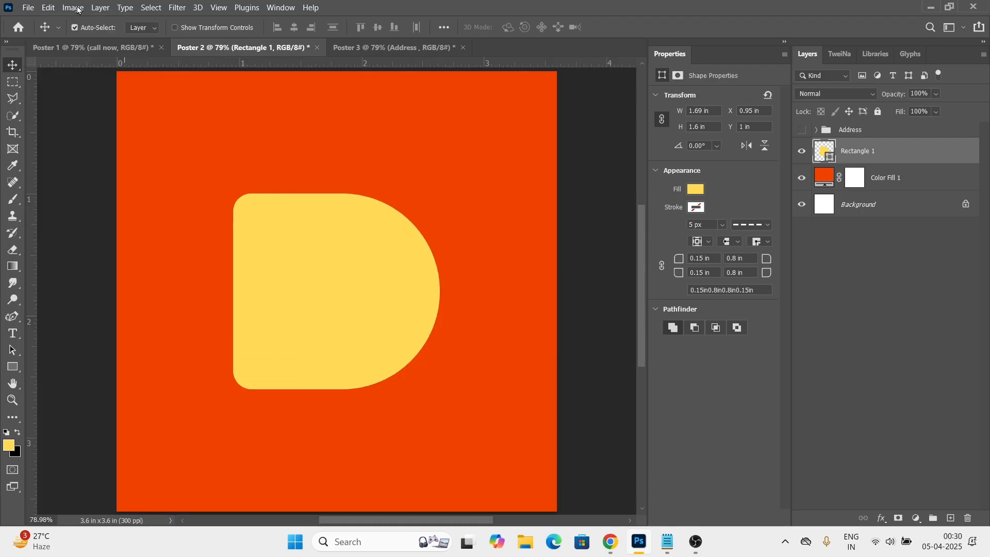
left_click(29, 7)
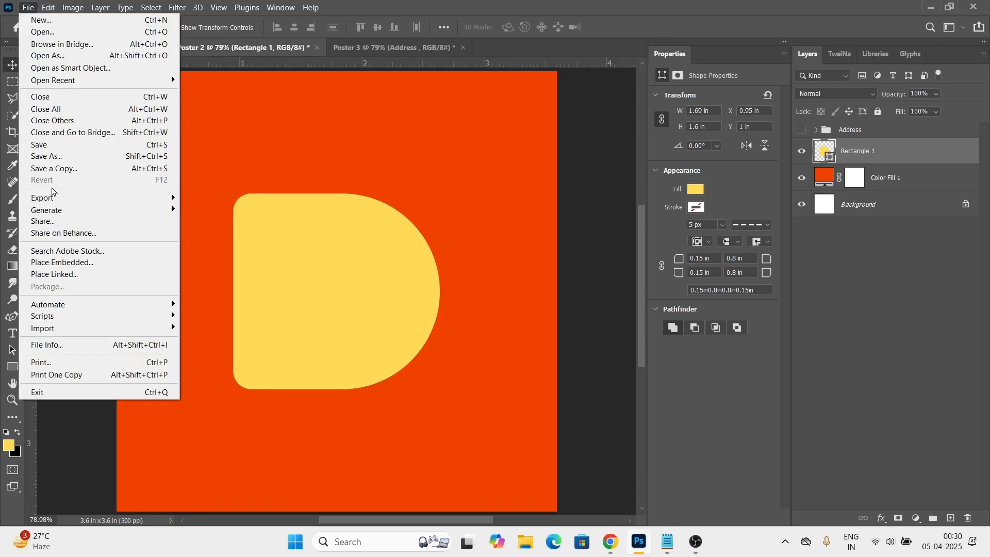
left_click(54, 263)
double_click(227, 137)
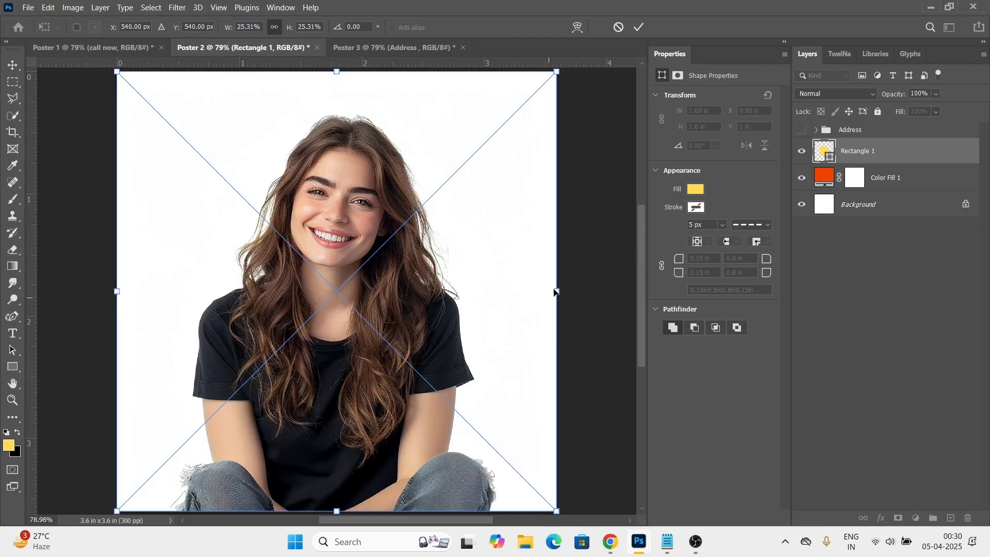
left_click_drag(552, 288, 364, 307)
key("Return")
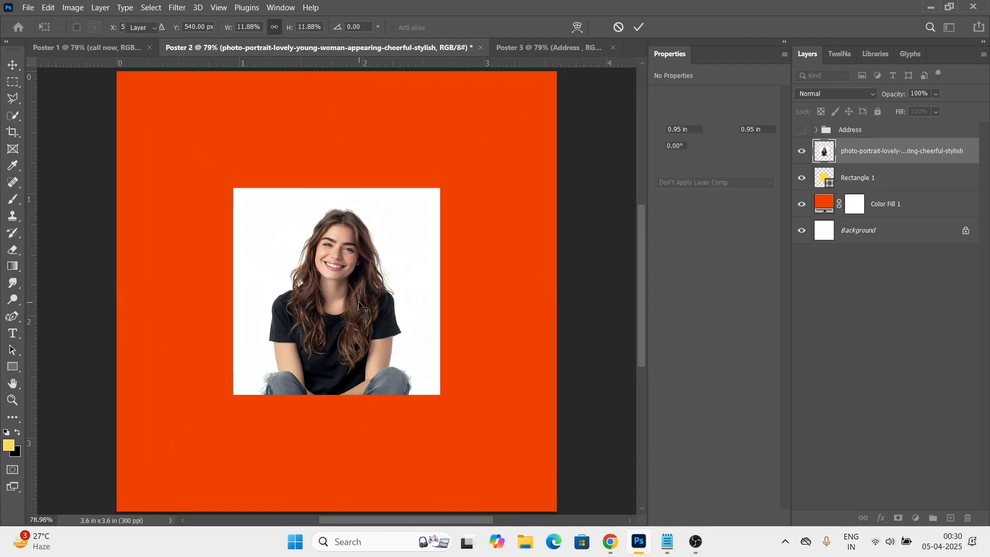
Select the woman as the photo's subject and mask out the white background with a layer mask.
left_click(151, 7)
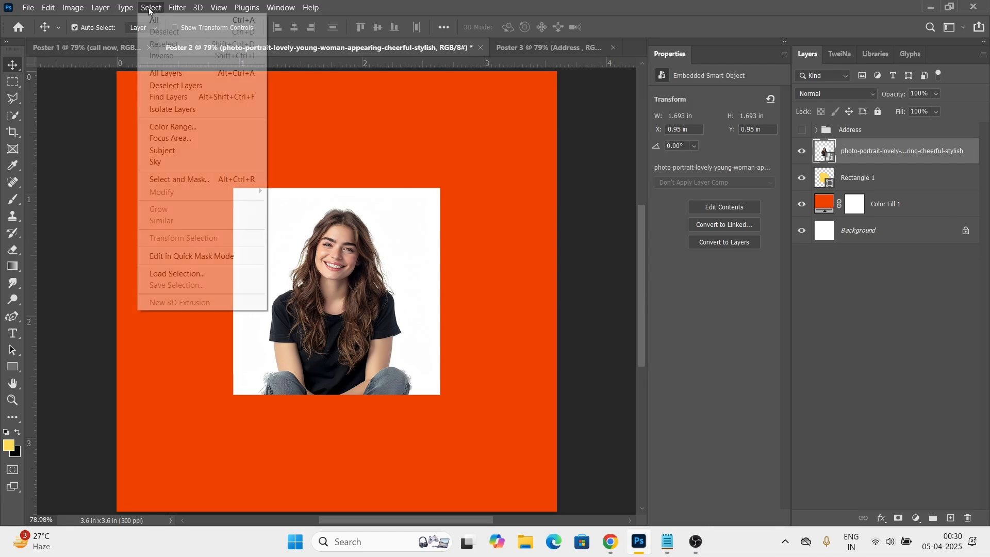
left_click(160, 150)
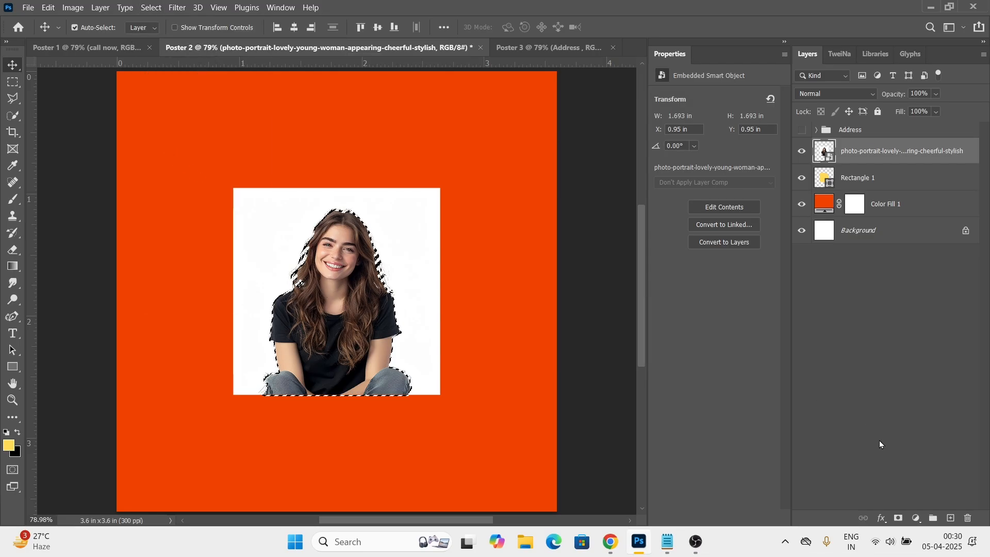
left_click(898, 518)
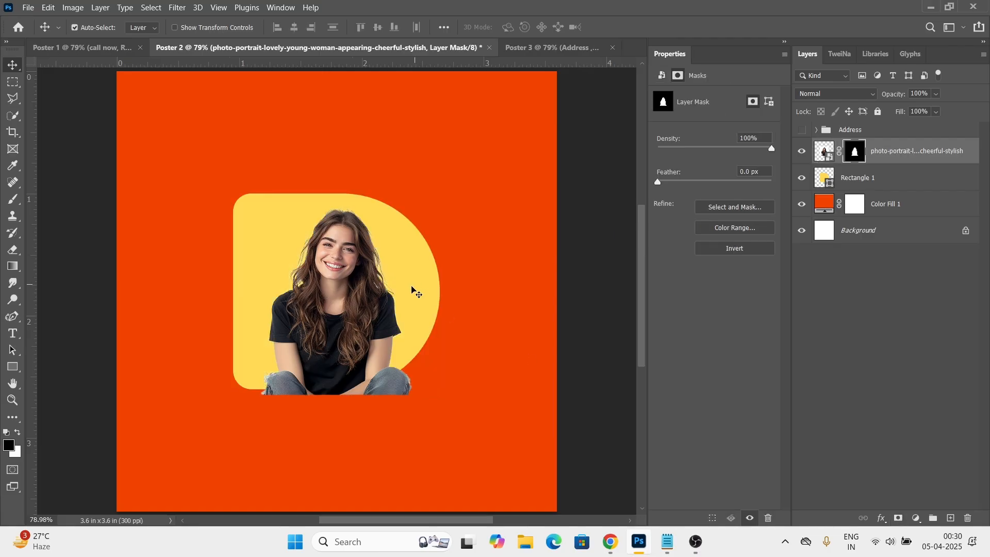
Move the woman cut-out slightly left on the yellow shape and convert its masked layer to a smart object.
left_click_drag(352, 318, 335, 318)
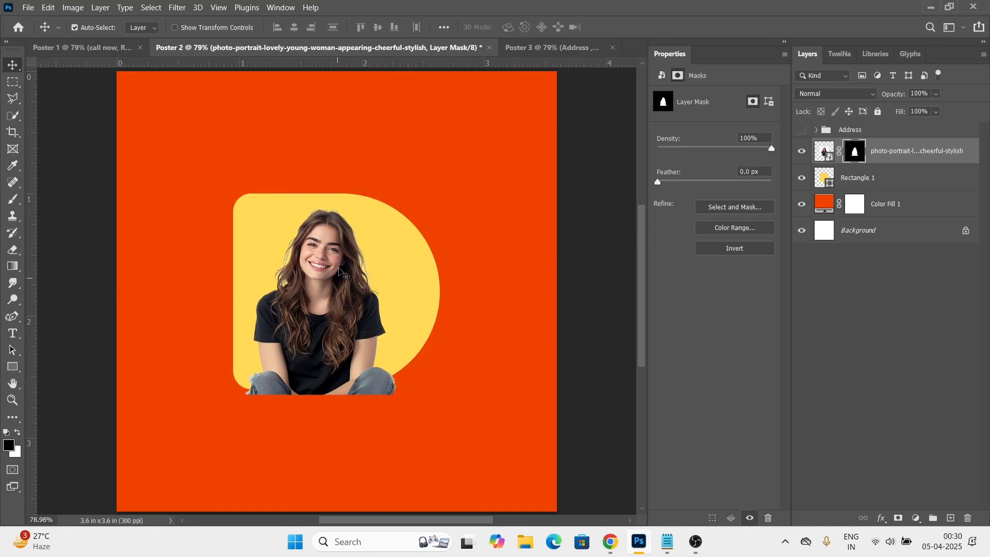
key("ctrl+t")
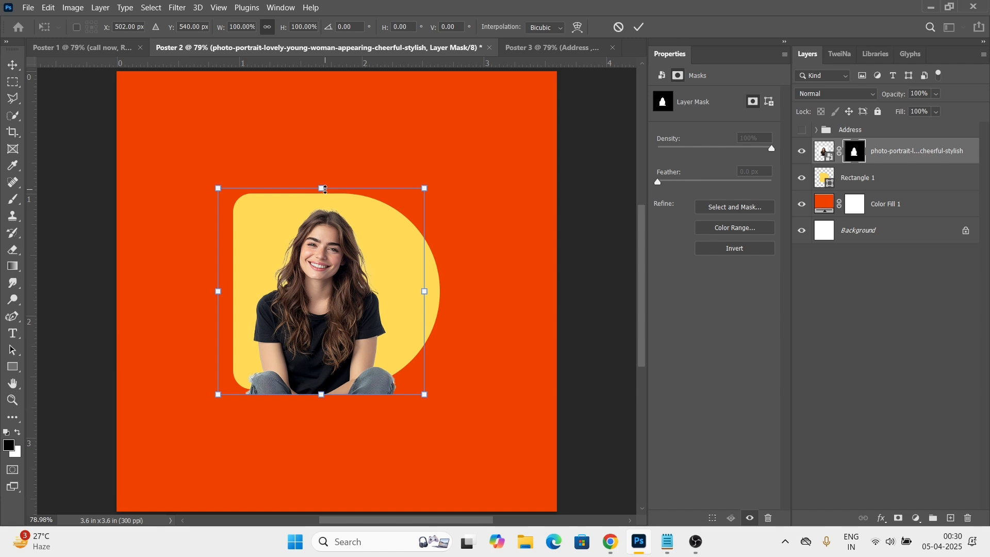
key("Return")
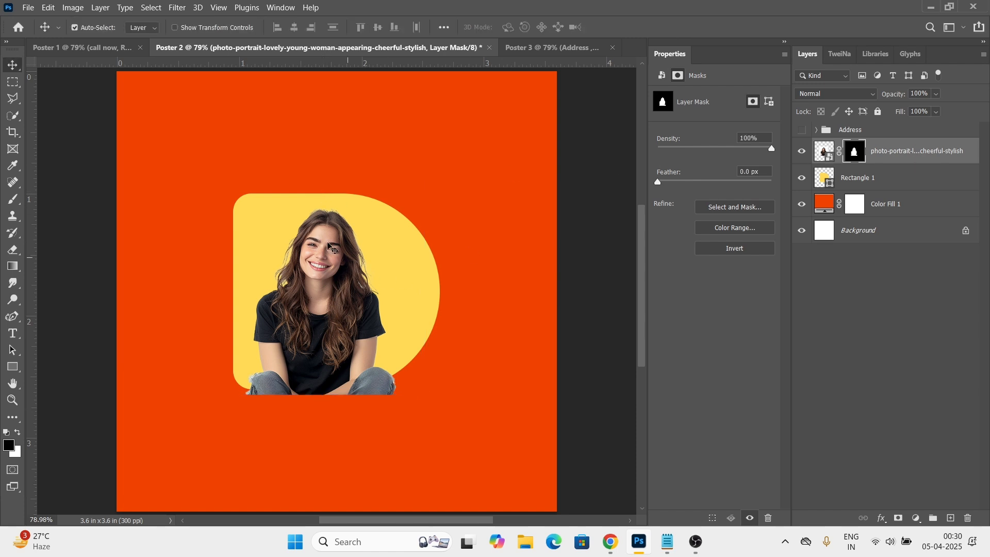
right_click(896, 156)
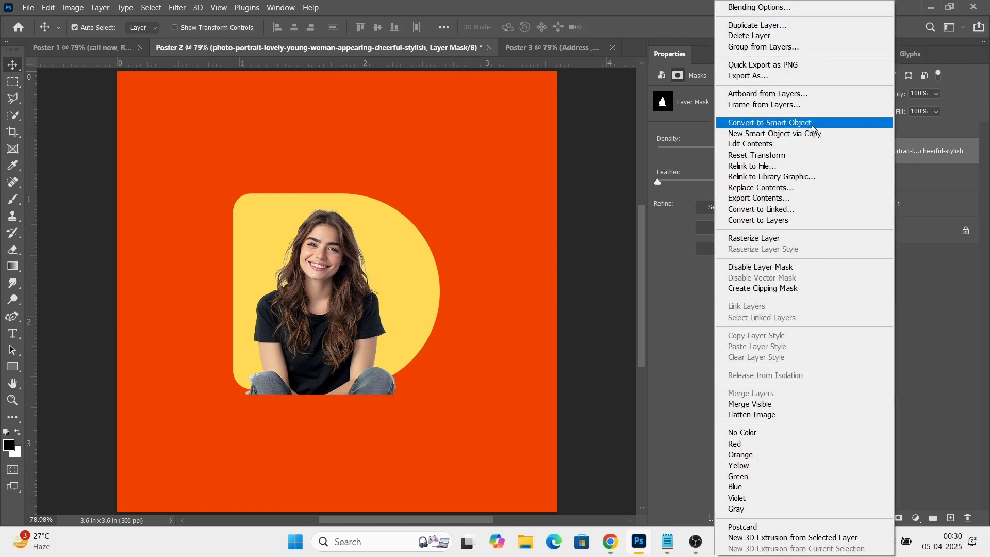
left_click(813, 125)
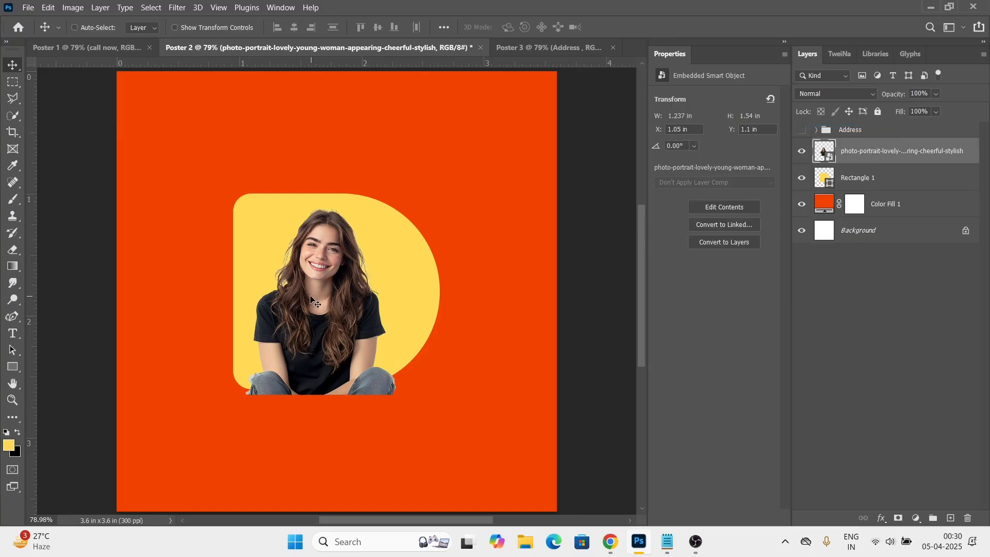
Scale the woman cut-out to about 118.61% and position it at about X 0.98 in, Y 0.78 in over the yellow shape.
key("ctrl+t")
left_click_drag(319, 203, 325, 171)
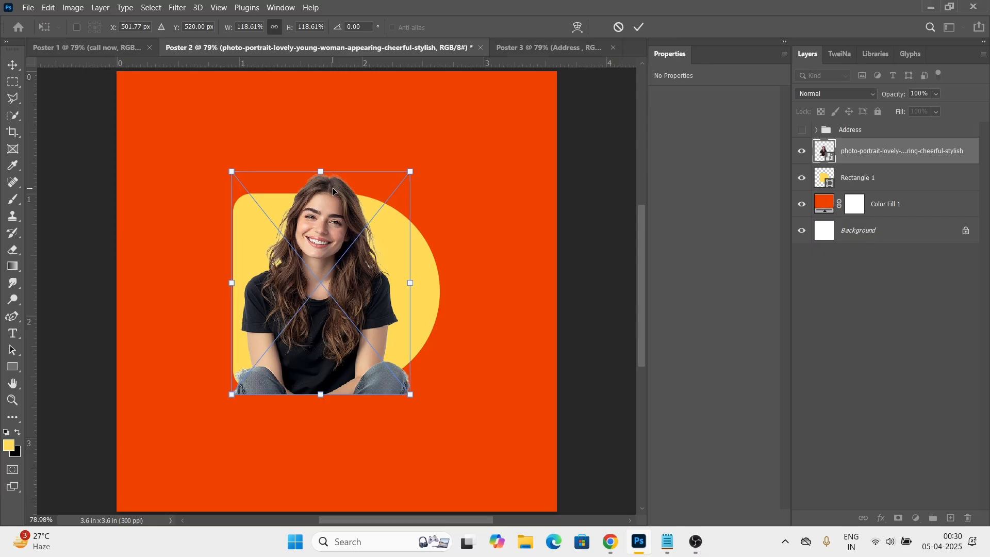
key("Right")
key("Right")
key("Right")
key("Right")
key("Right")
key("Right")
key("Right")
key("Right")
key("Right")
key("Right")
key("Right")
key("Right")
key("Right")
key("Left")
key("Left")
key("Left")
key("Left")
key("Return")
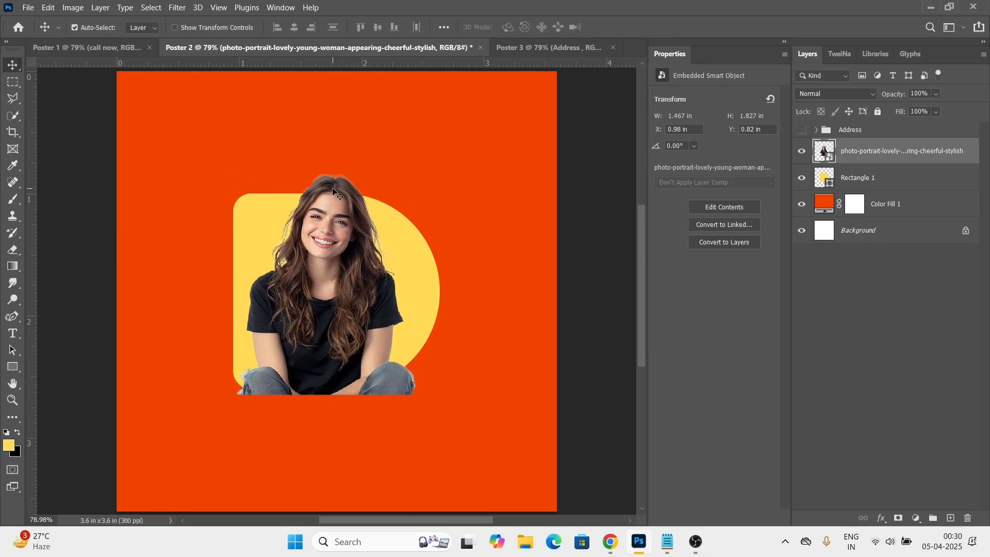
key("Up")
key("Up")
key("Up")
key("Up")
key("Up")
key("Up")
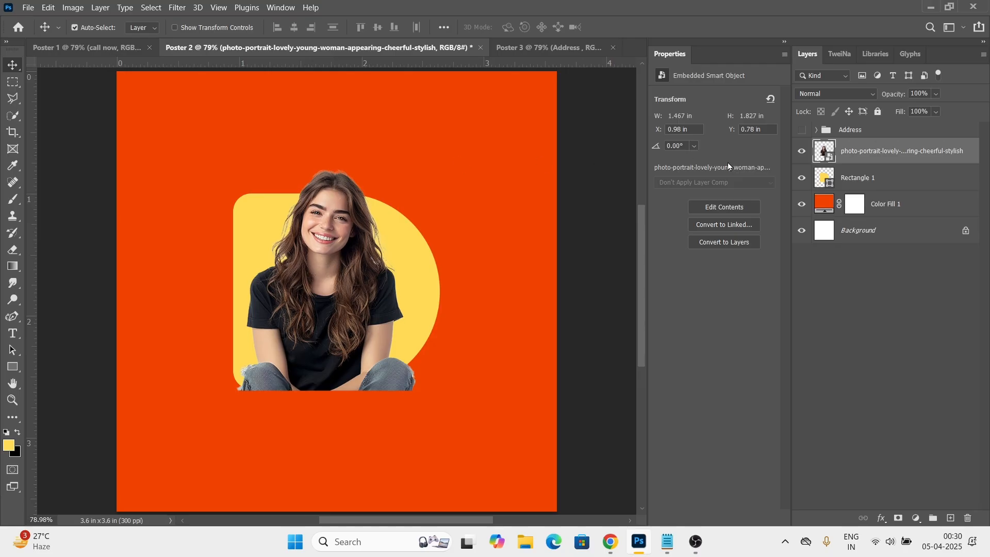
Load the yellow shape's outline as a selection and deselect it.
left_click(825, 177, "ctrl")
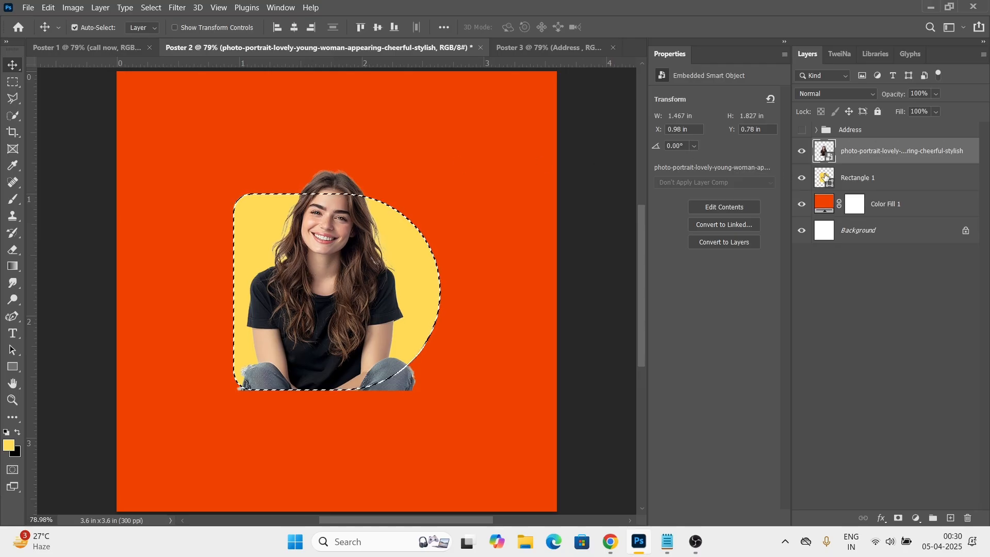
key("ctrl+d")
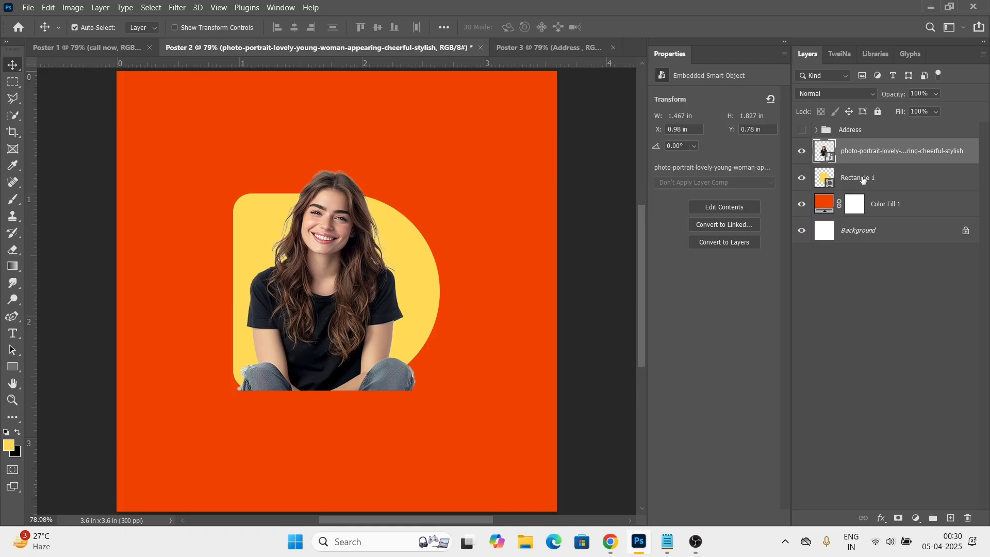
Mask the woman cut-out to the yellow shape's outline so only the part inside the shape shows.
left_click(825, 177, "ctrl")
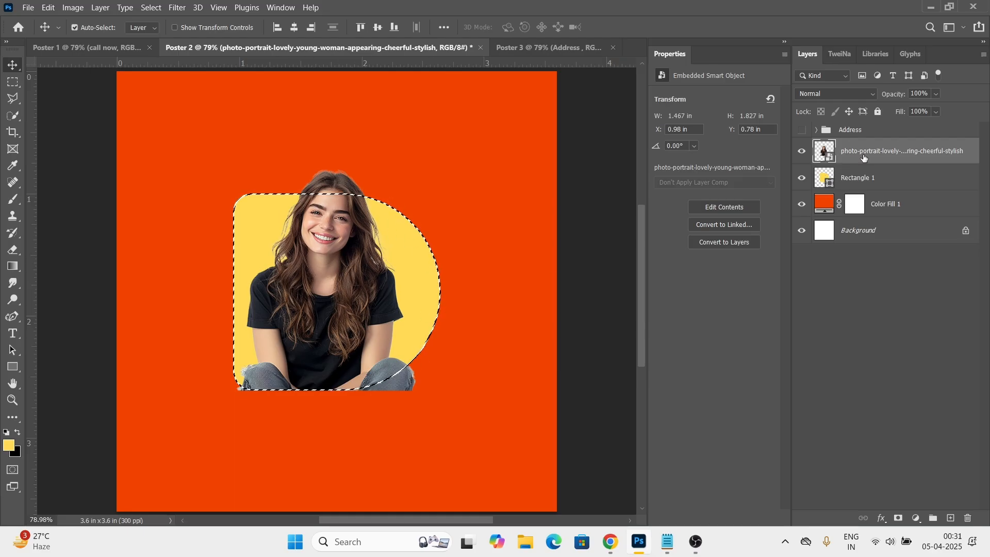
left_click(898, 519, "alt")
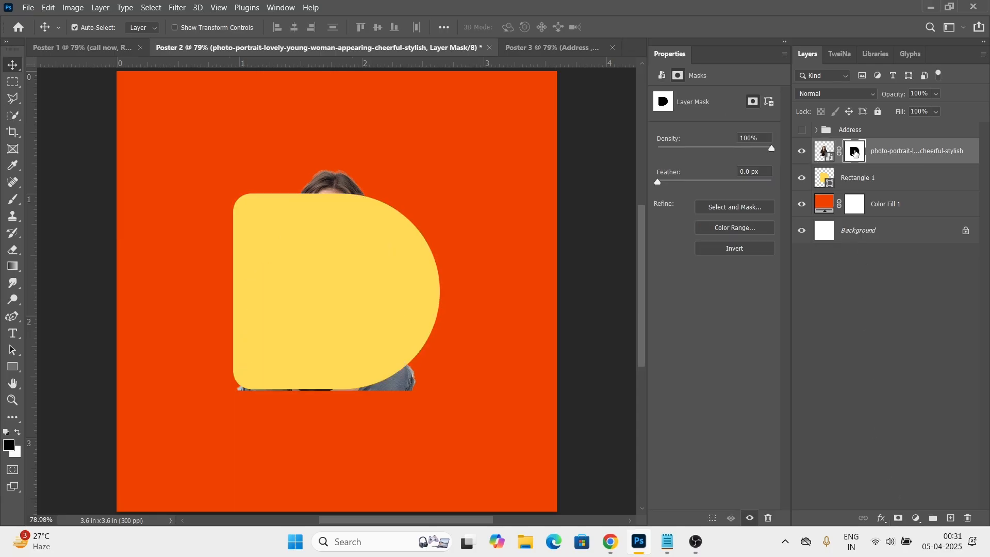
key("ctrl+i")
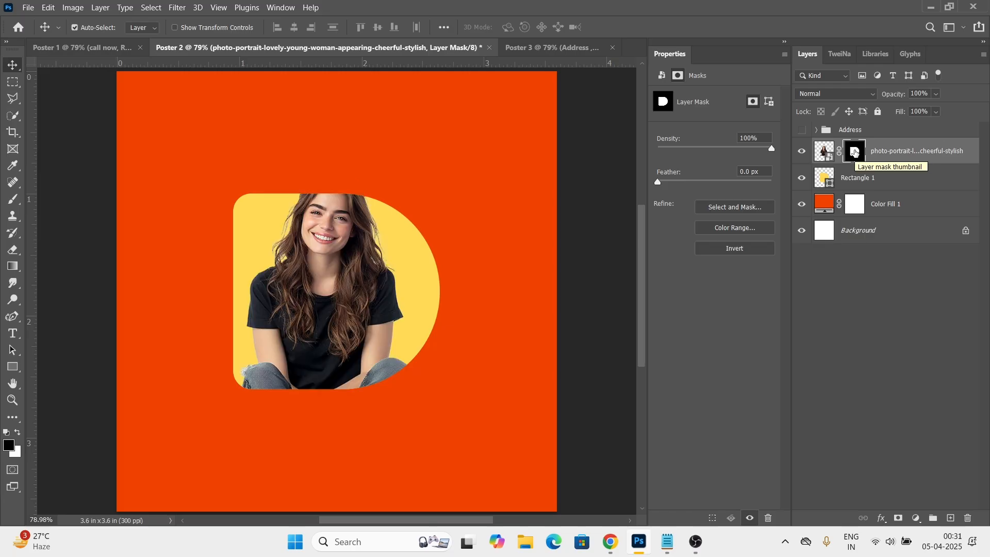
Paint white on the woman's layer mask with a 176 px brush to restore her head above the yellow shape.
key("b")
right_click(316, 216, "alt")
mouse_move(340, 194)
left_mouse_down()
mouse_move(315, 216)
mouse_move(292, 192)
left_mouse_up()
key("ctrl+z")
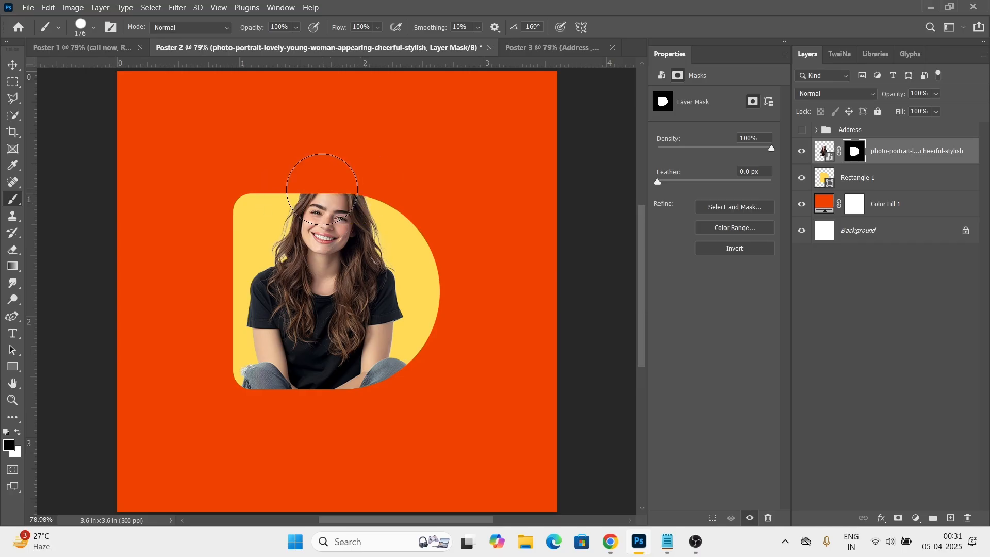
key("x")
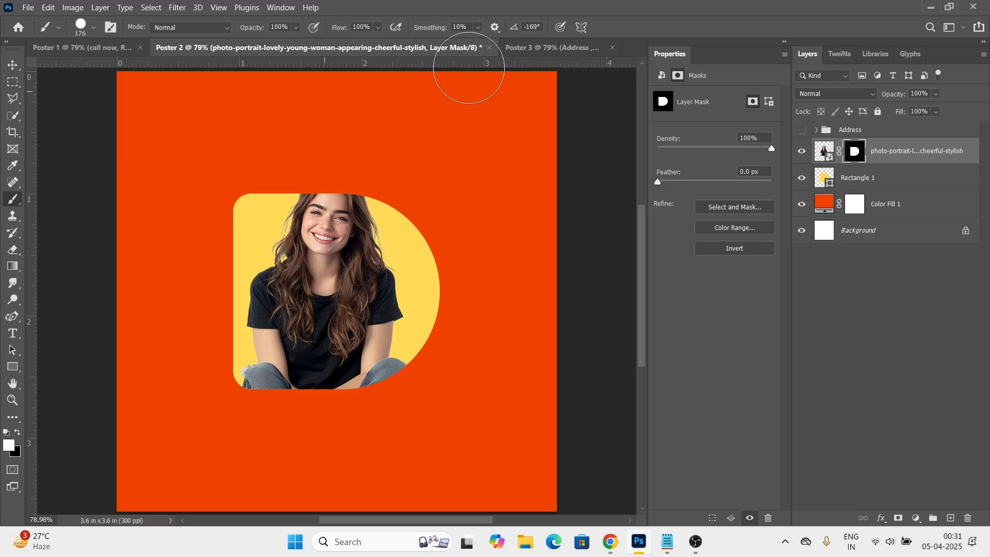
left_click_drag(363, 166, 327, 155)
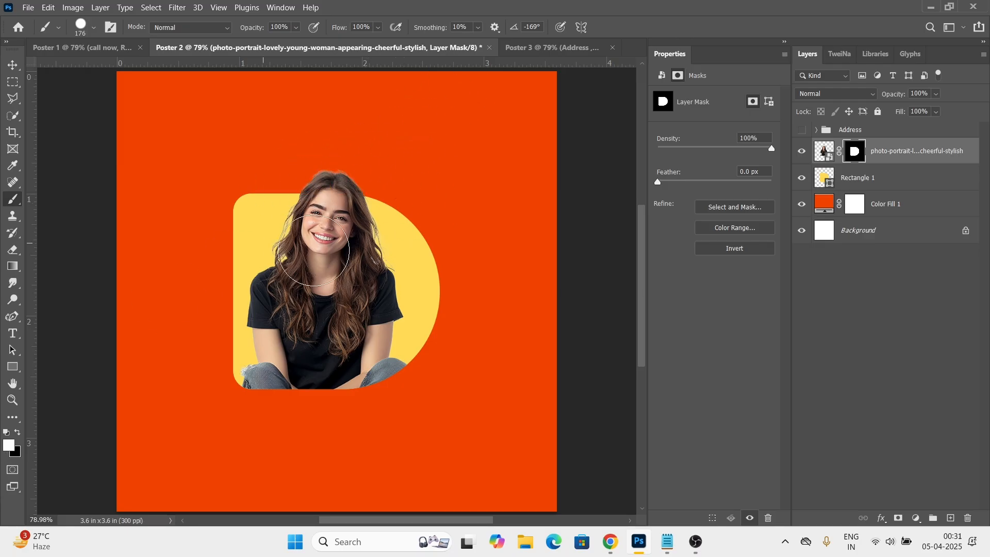
key("v")
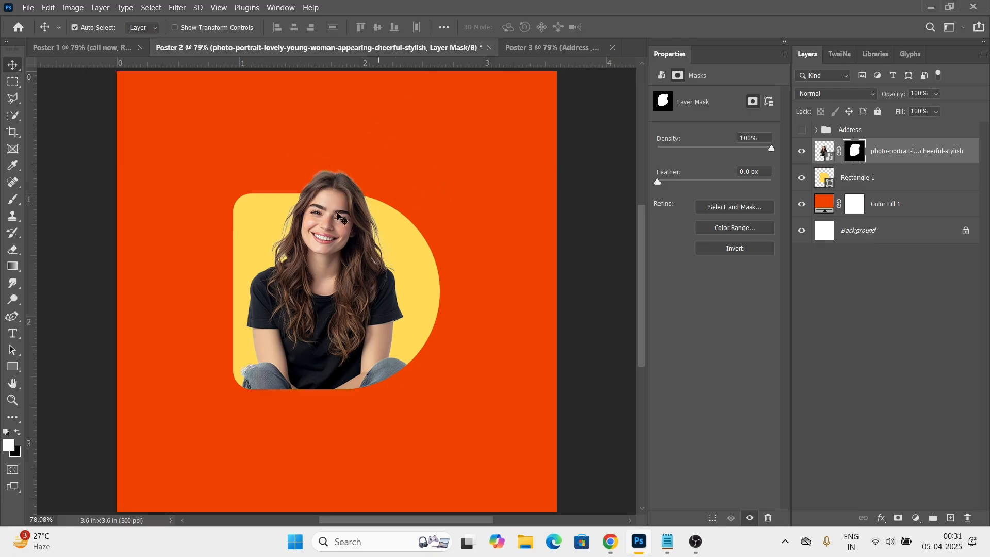
Add the white text "SOCIAL" in 5 pt Montserrat SemiBold below the yellow shape.
scroll(356, 252, "down", 2)
scroll(349, 256, "up", 1)
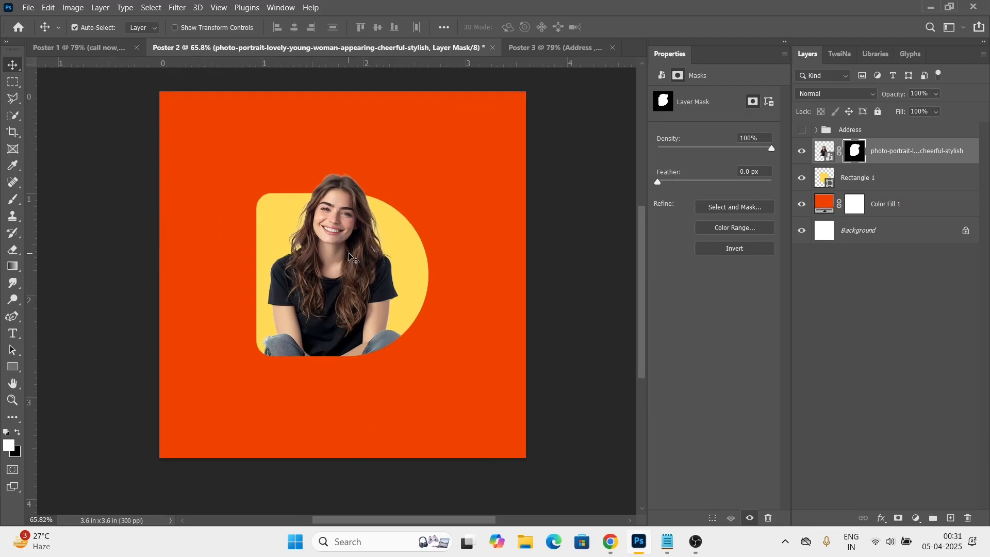
scroll(346, 254, "up", 1)
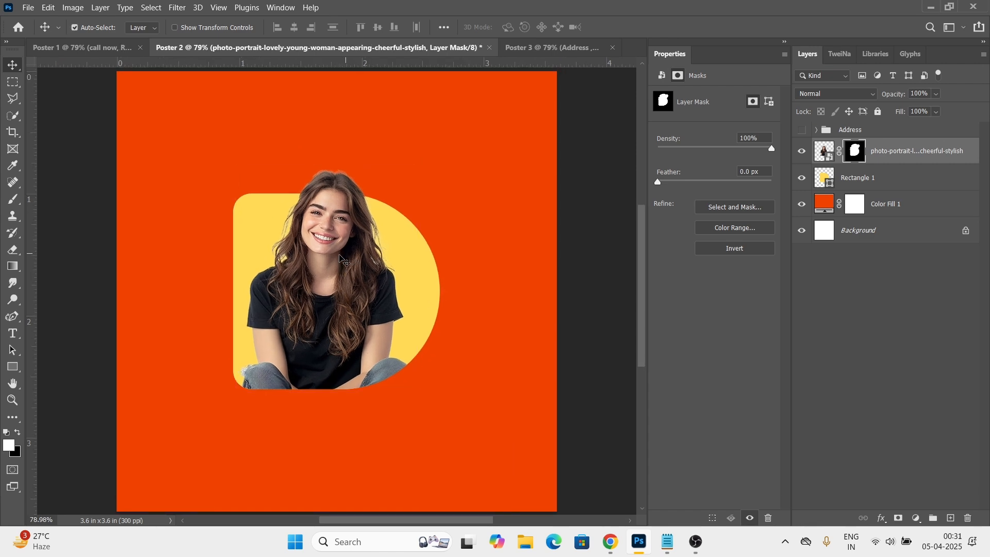
key("t")
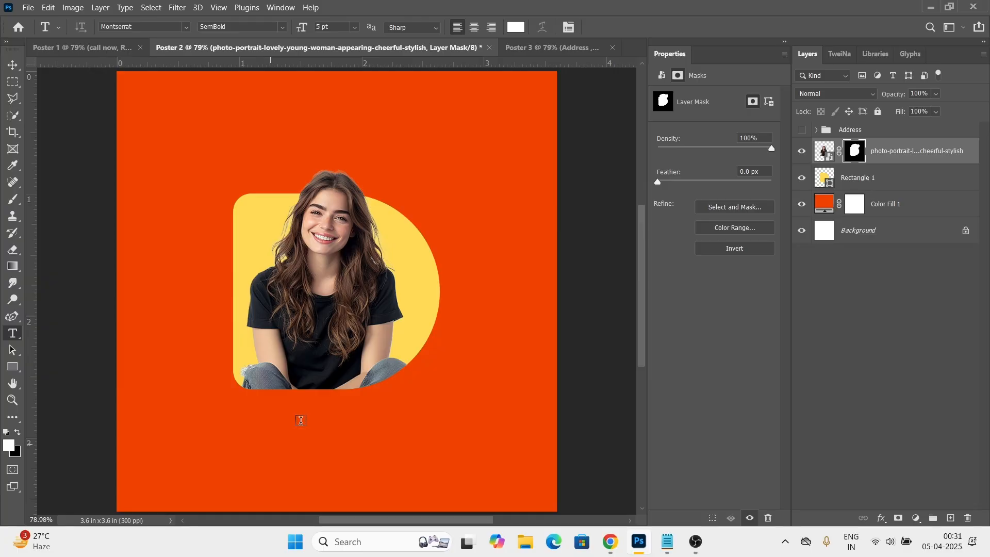
left_click(301, 420)
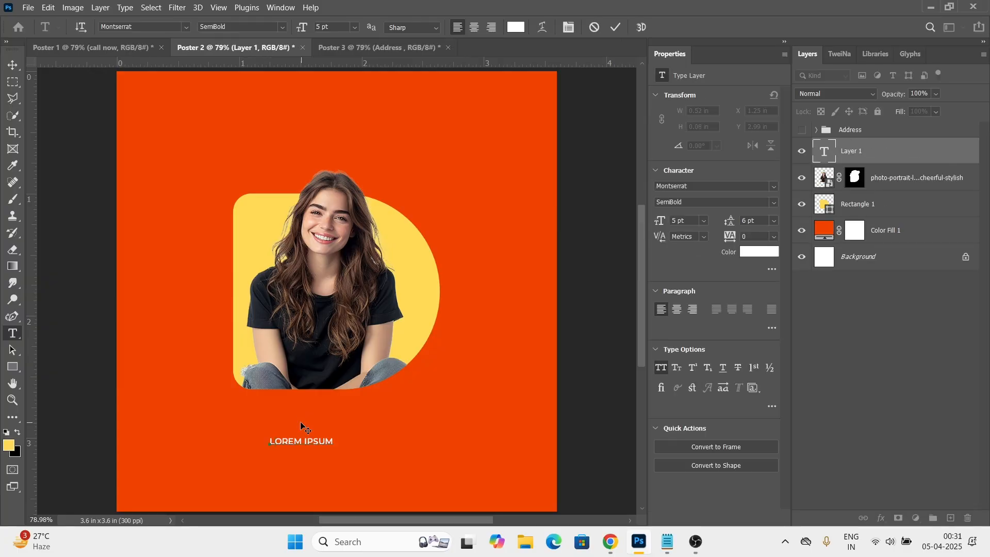
key("ctrl+Return")
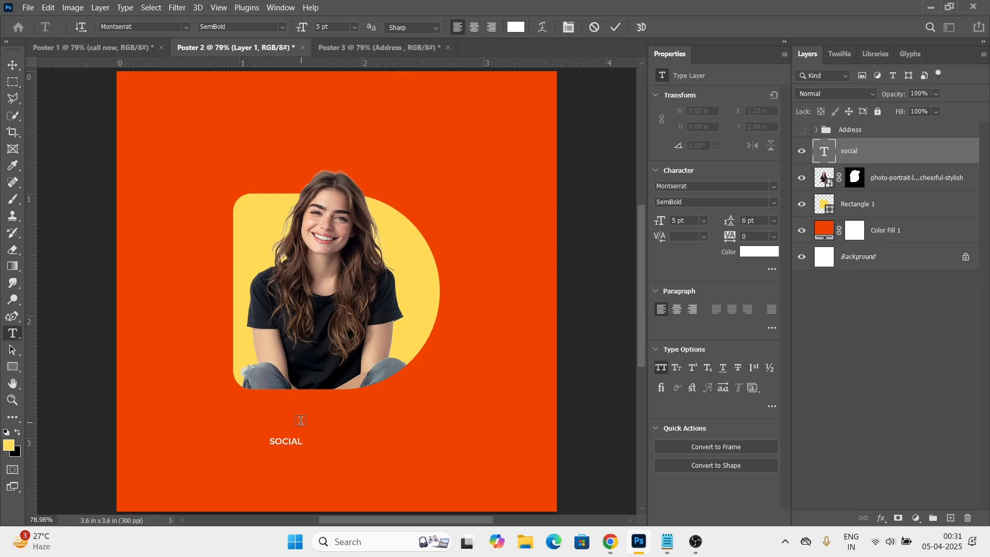
Scale the SOCIAL text up to about 436%, making it about 1.17 in wide.
key("ctrl+t")
left_click_drag(301, 442, 415, 365)
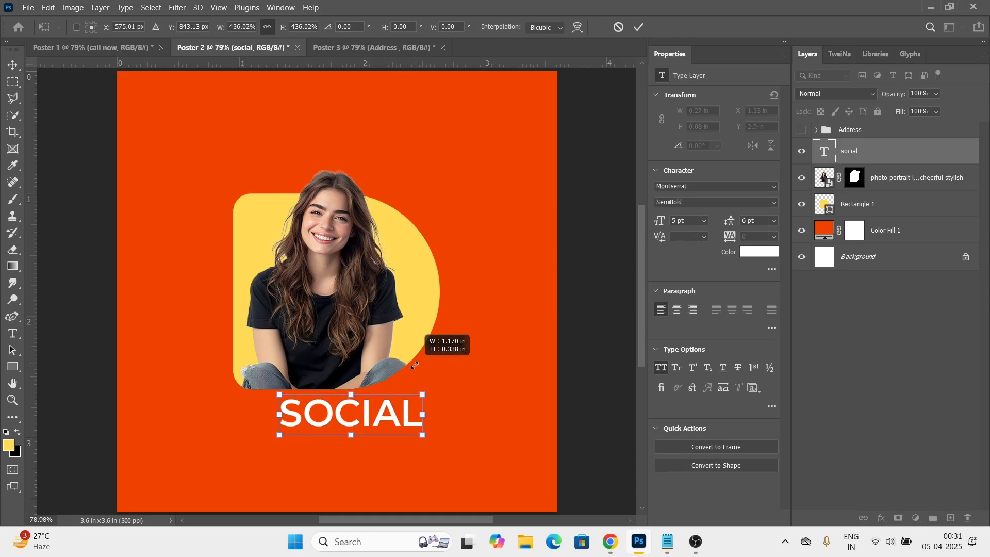
key("Return")
key("v")
Set SOCIAL in Montserrat Alternates Bold Italic and move it over the woman's chest at about X 0.98 in, Y 1.65 in.
left_click(774, 186)
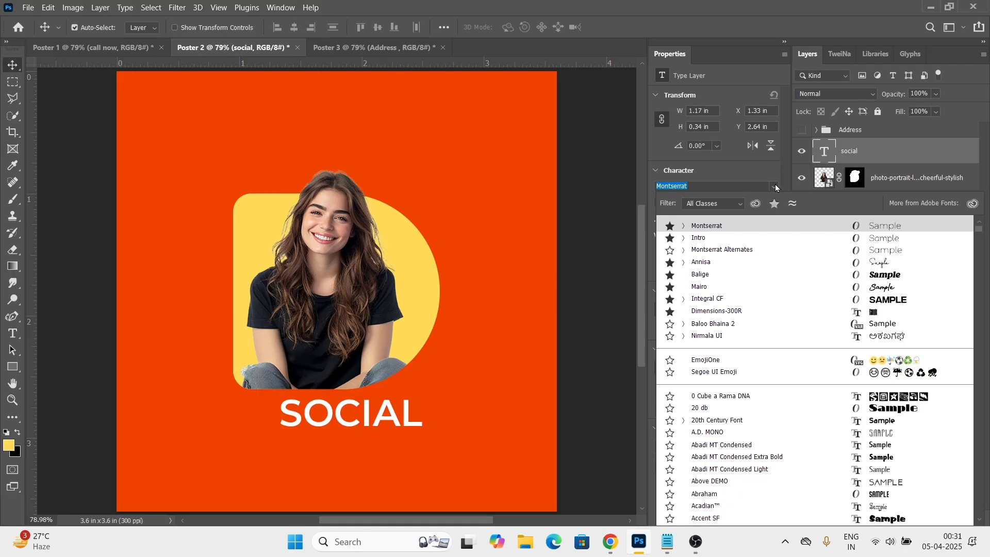
left_click(736, 250)
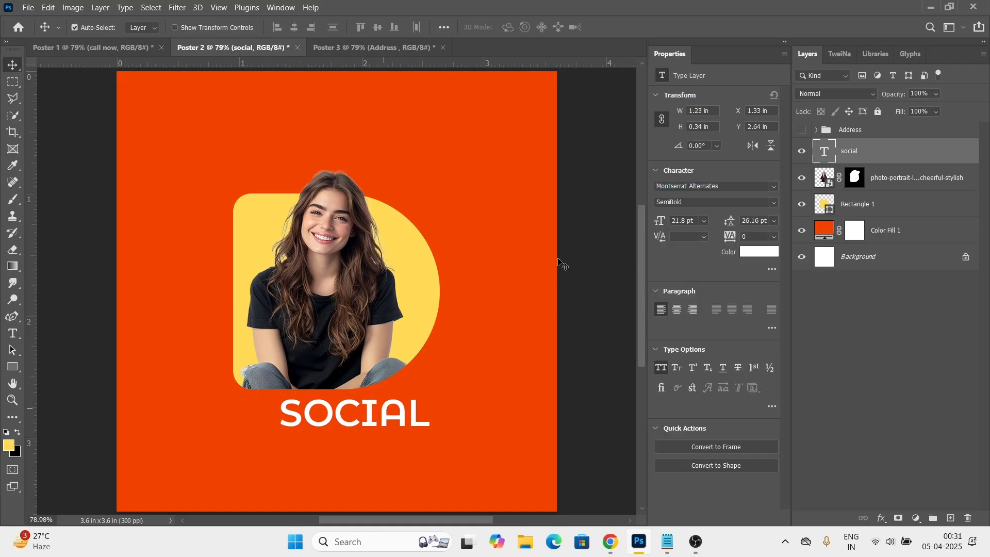
left_click(775, 202)
left_click(722, 350)
left_click_drag(370, 419, 326, 313)
Change the SOCIAL text's font to Montserrat with the Bold Italic style.
left_click(771, 185)
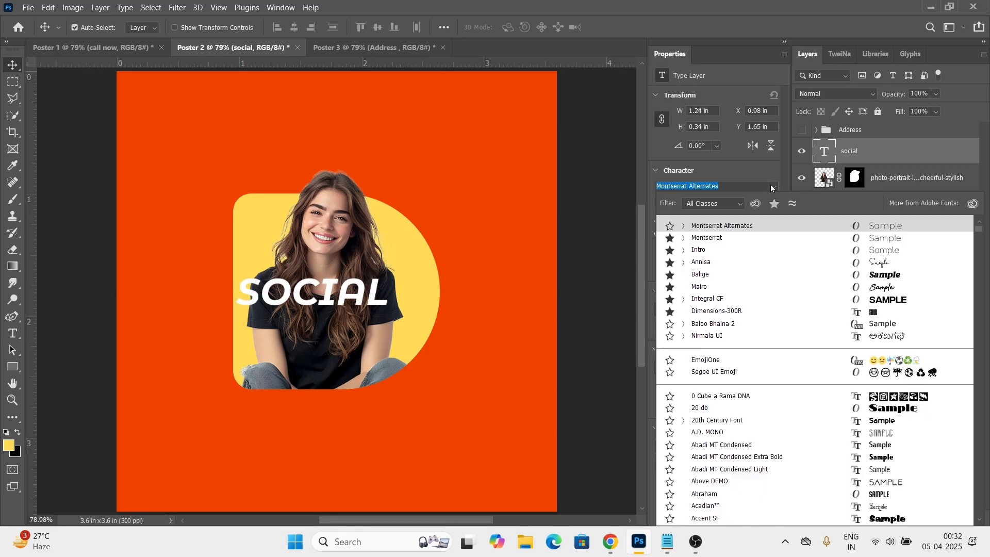
left_click(722, 237)
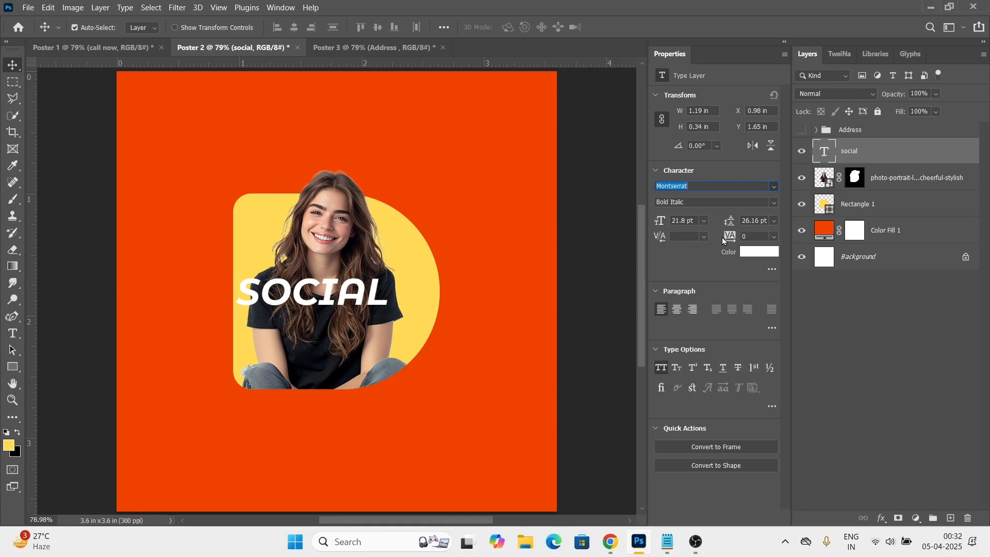
left_click(772, 203)
left_click(701, 427)
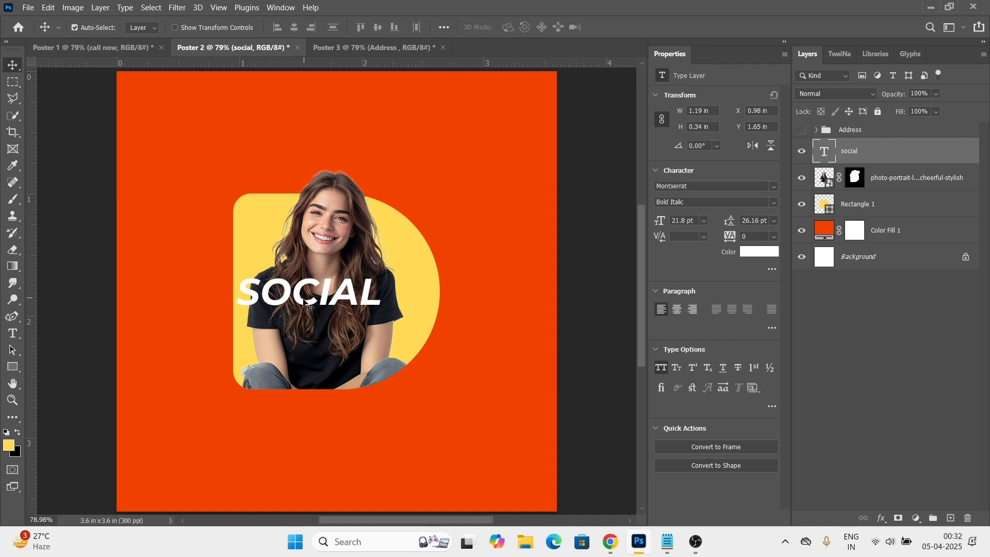
Duplicate the SOCIAL text directly beneath itself and change the copy's wording to "MEDIA".
left_click_drag(302, 298, 309, 330)
key("t")
left_click(302, 316)
key("ctrl+a")
type("MEDIA")
key("ctrl+Return")
key("v")
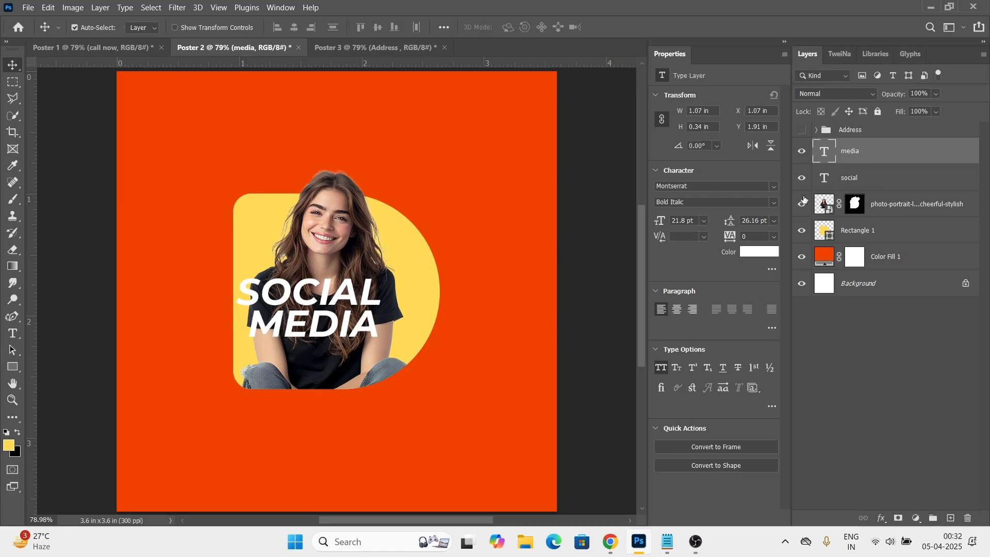
Set MEDIA to ExtraBold Italic and enlarge it to about 1.52 in wide, at about X 1.07 in, Y 1.9 in.
left_click(773, 203)
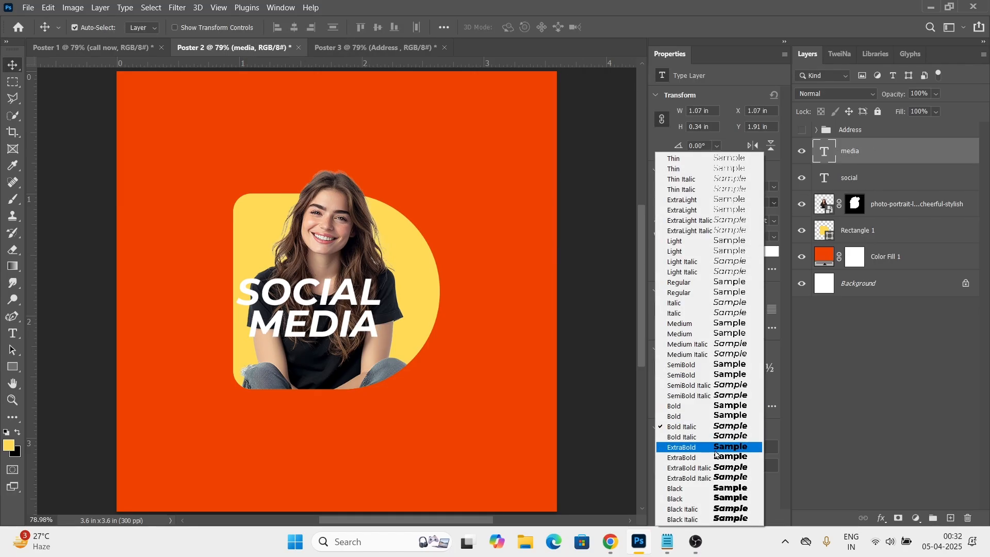
left_click(690, 468)
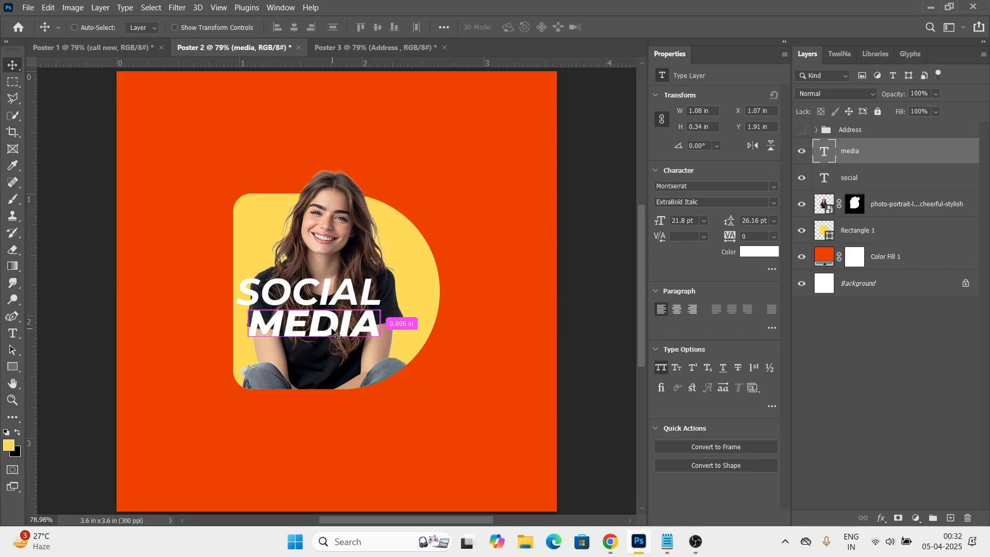
key("ctrl+t")
left_click_drag(392, 353, 473, 369)
scroll(312, 340, "up", 3)
left_click_drag(347, 343, 347, 343)
key("Return")
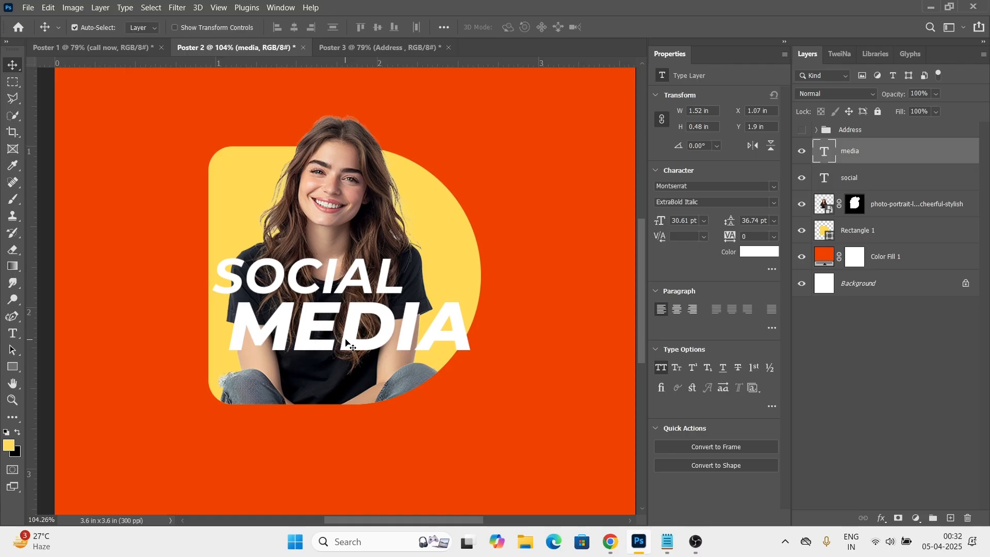
Add a black drop shadow to the SOCIAL text with 73% opacity, 102° angle, 27 px distance and 24 px size.
scroll(316, 285, "down", 2)
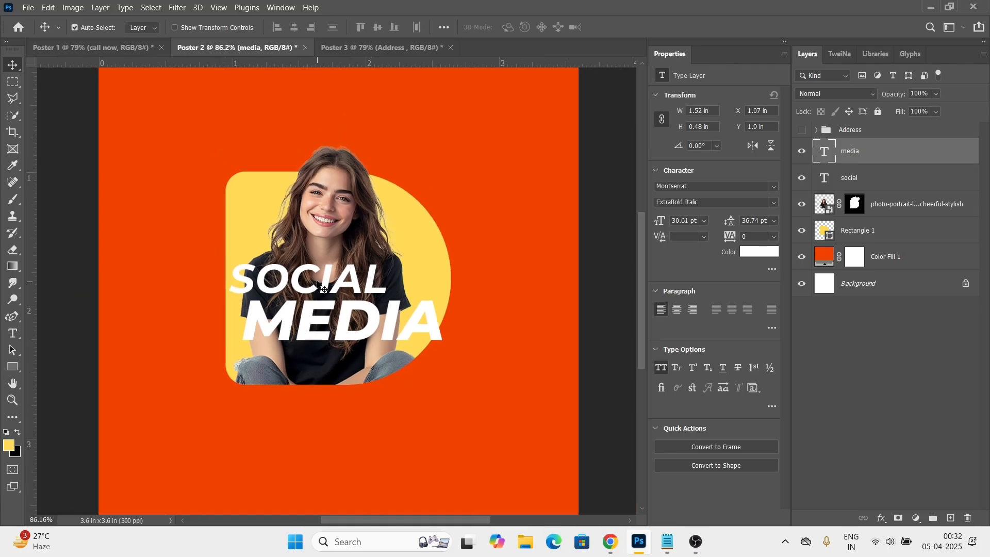
right_click(304, 283)
left_click(308, 285)
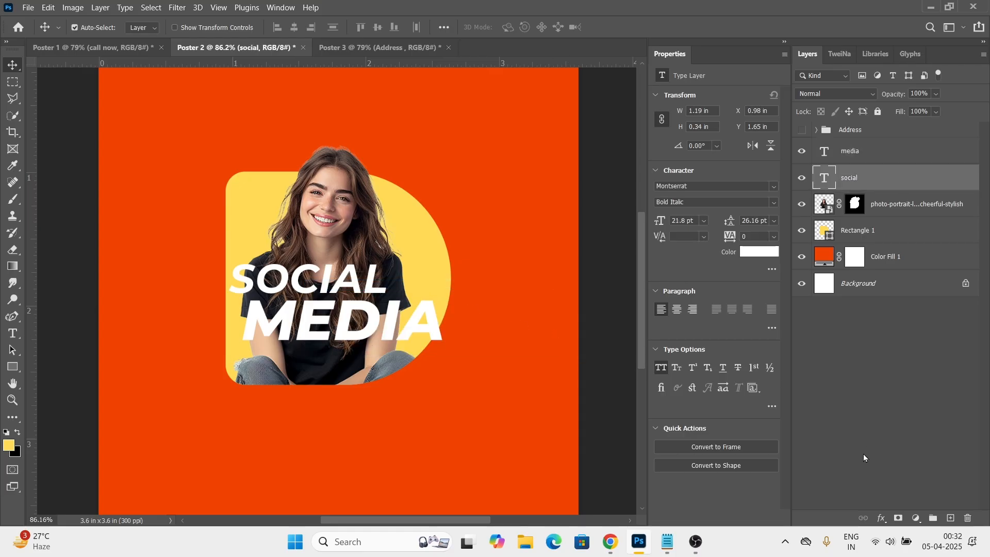
left_click(881, 518)
key("Escape")
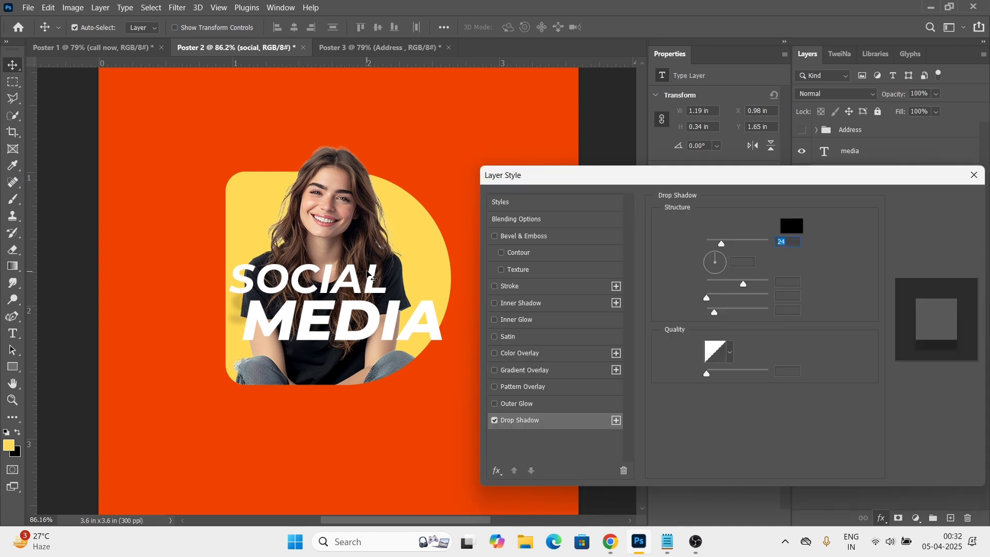
left_click_drag(723, 245, 746, 244)
left_click_drag(356, 313, 358, 297)
left_click_drag(714, 315, 717, 317)
left_click_drag(746, 243, 753, 245)
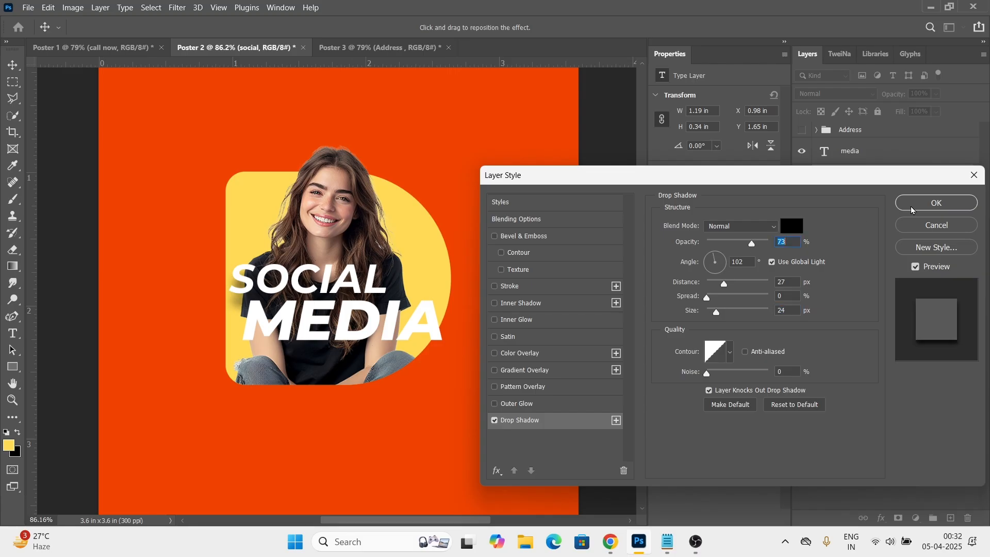
left_click(917, 204)
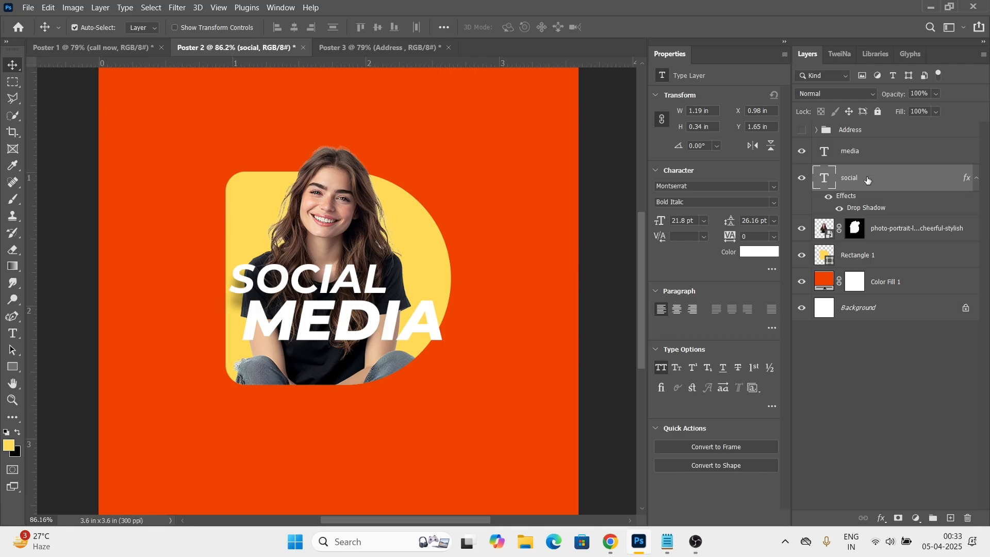
Bring the SOCIAL layer above MEDIA and nudge MEDIA up to about Y 1.88 in.
key("ctrl+bracketright")
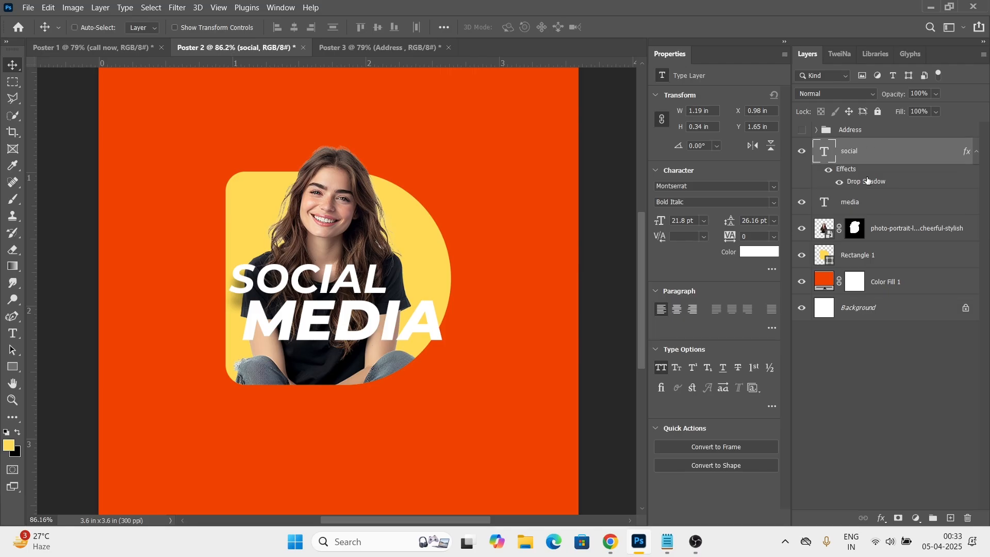
left_click(427, 335)
key("Up")
key("Up")
key("Up")
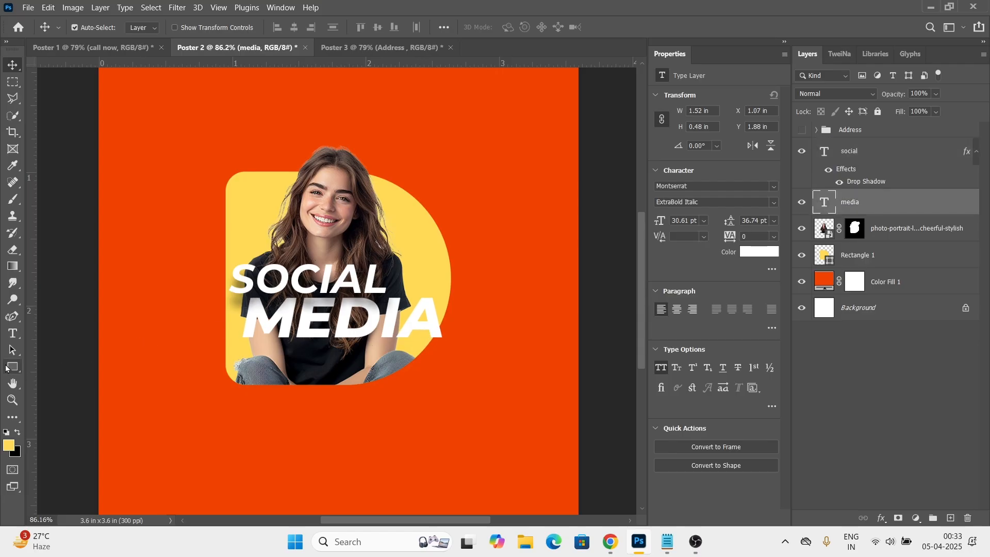
Draw a rectangle about 1.03 × 0.24 in below the yellow shape and fill it with red f81212.
left_click(12, 367)
left_click_drag(226, 423, 364, 453)
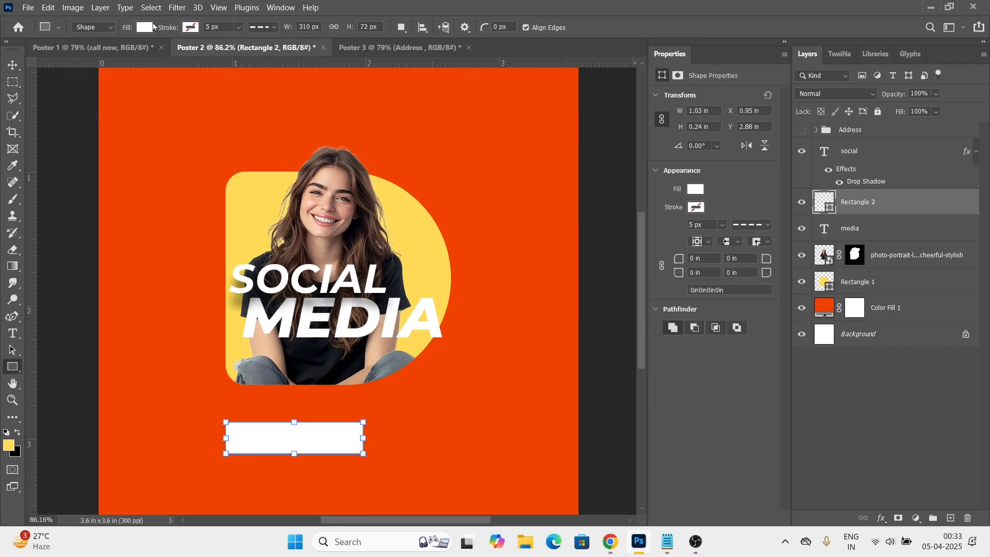
left_click(152, 28)
left_click(223, 52)
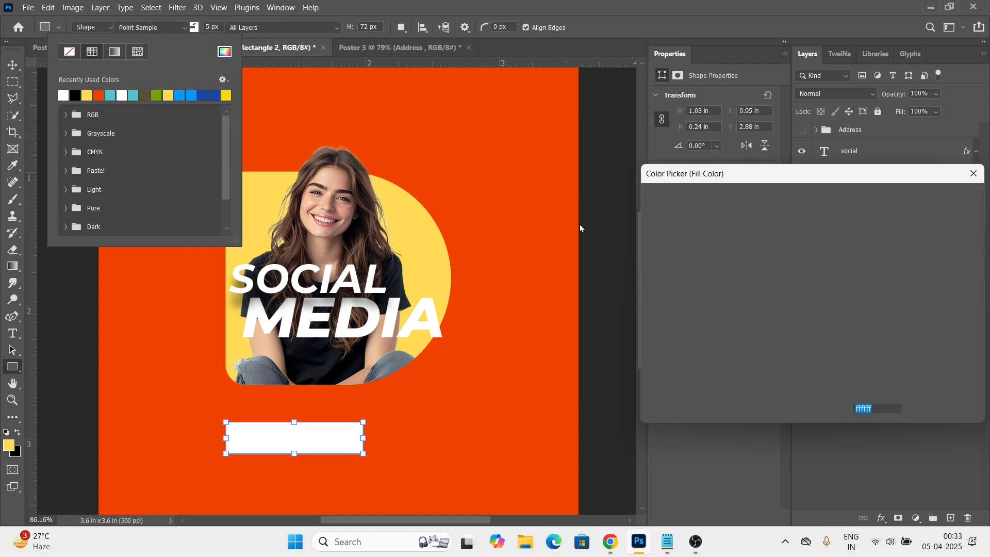
left_click(800, 208)
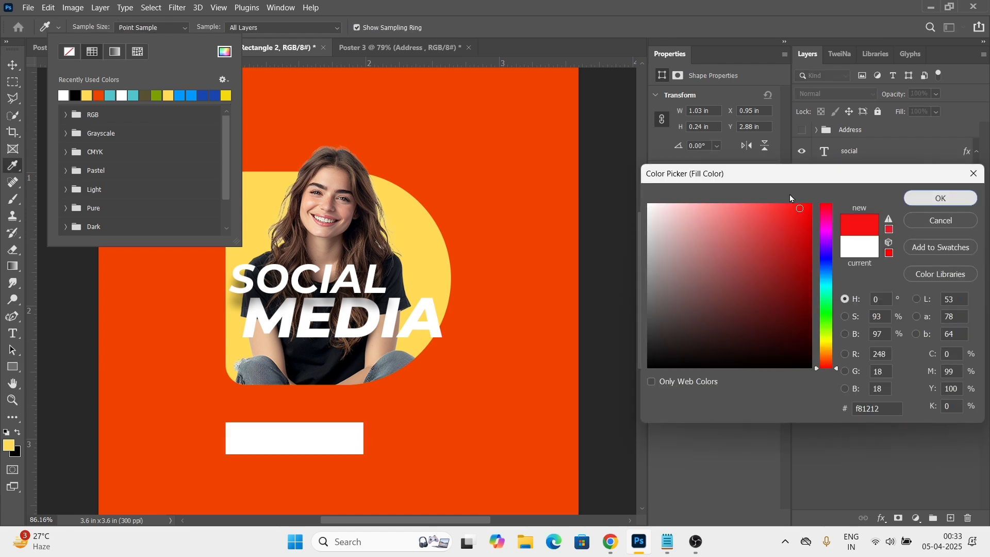
left_click(940, 199)
Move the red rectangle just below MEDIA at about X 1.71 in, Y 2.27 in and reduce its height to about 0.18 in.
left_click(11, 65)
left_click_drag(291, 435, 396, 362)
key("ctrl+t")
scroll(408, 370, "up", 4)
key("Return")
Add the text "DESIGN" in Montserrat ExtraBold Italic, place it on the red rectangle and enlarge it to suit the bar's height.
left_click(13, 333)
left_click(168, 454)
left_click_drag(168, 455, 274, 342)
left_click_drag(345, 342, 399, 338)
key("Return")
Add a Normal black drop shadow to the red rectangle behind DESIGN and soften it by lowering the shadow's opacity.
left_click(500, 347)
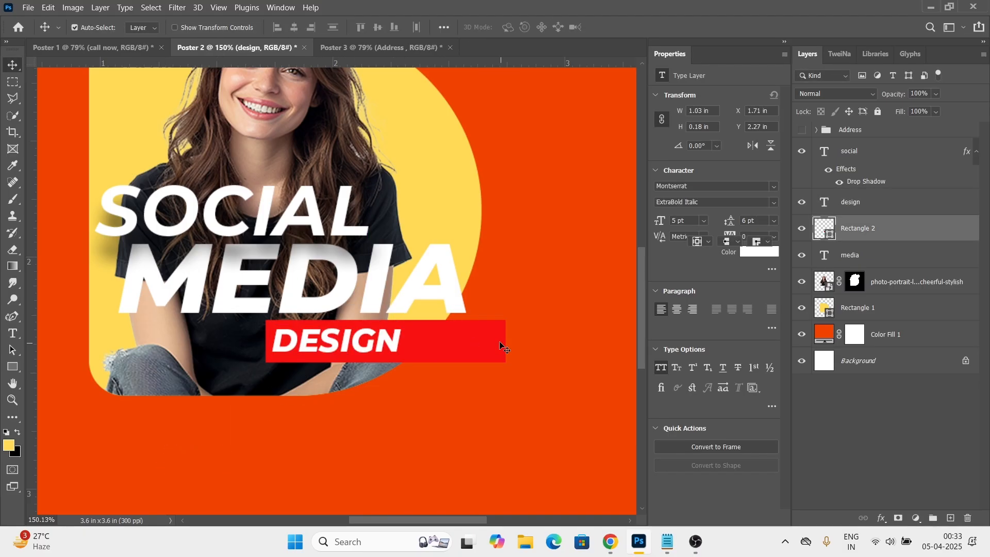
scroll(371, 346, "down", 3)
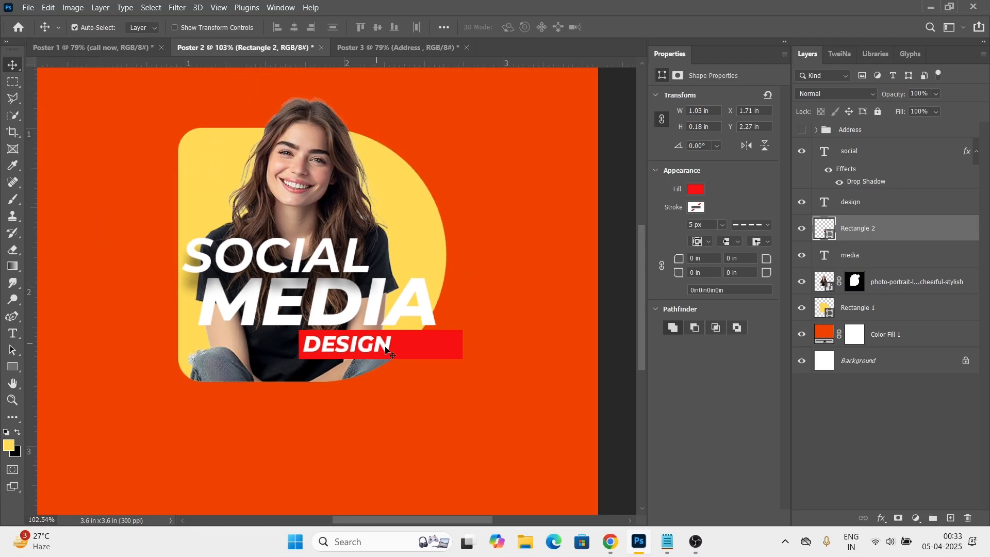
left_click(881, 518)
left_click(890, 507)
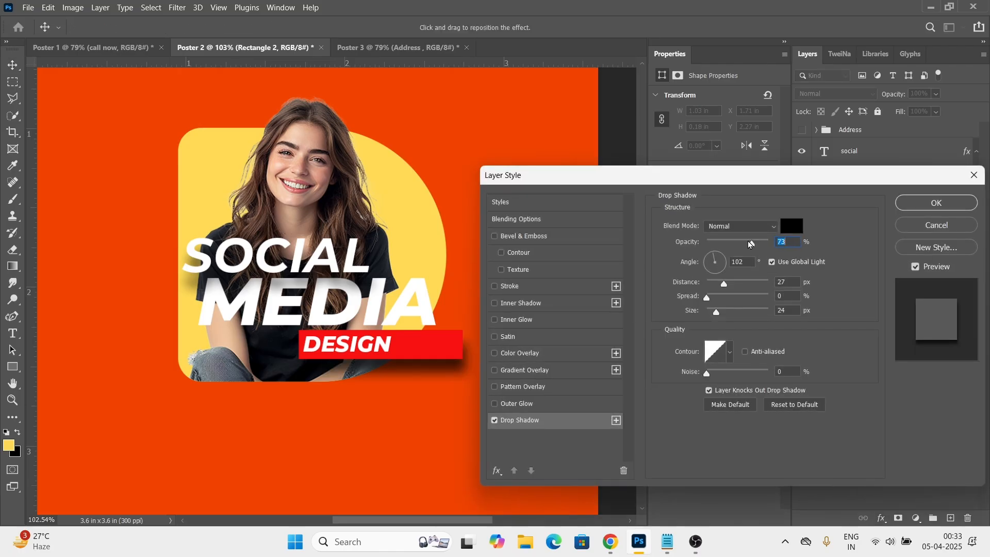
left_click_drag(750, 243, 718, 243)
left_click_drag(444, 367, 444, 359)
key("ctrl+z")
left_click_drag(751, 244, 721, 253)
key("Return")
key("ctrl+0")
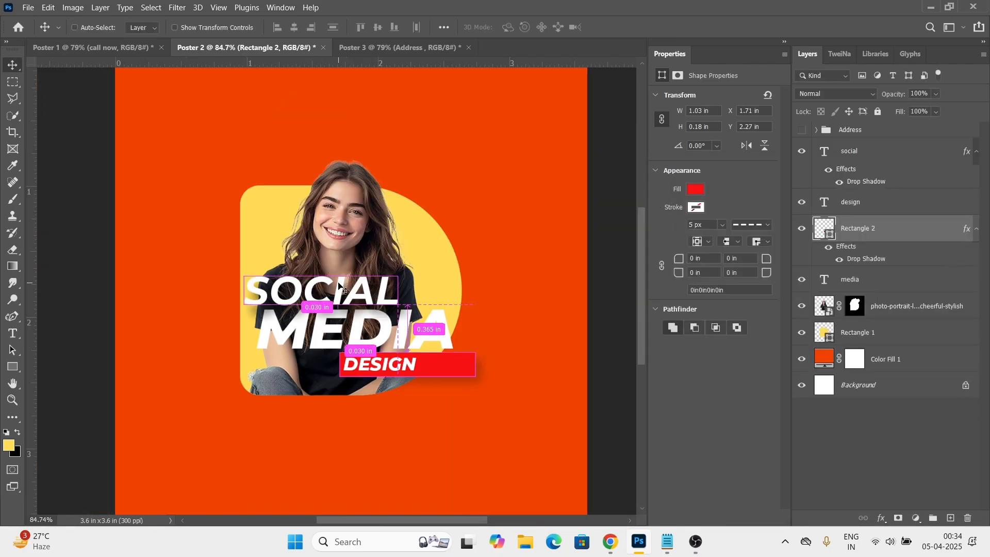
Duplicate the SOCIAL and MEDIA text layers together and place both copies below the yellow shape, directly above the colour fill.
right_click(339, 293)
left_click(356, 296)
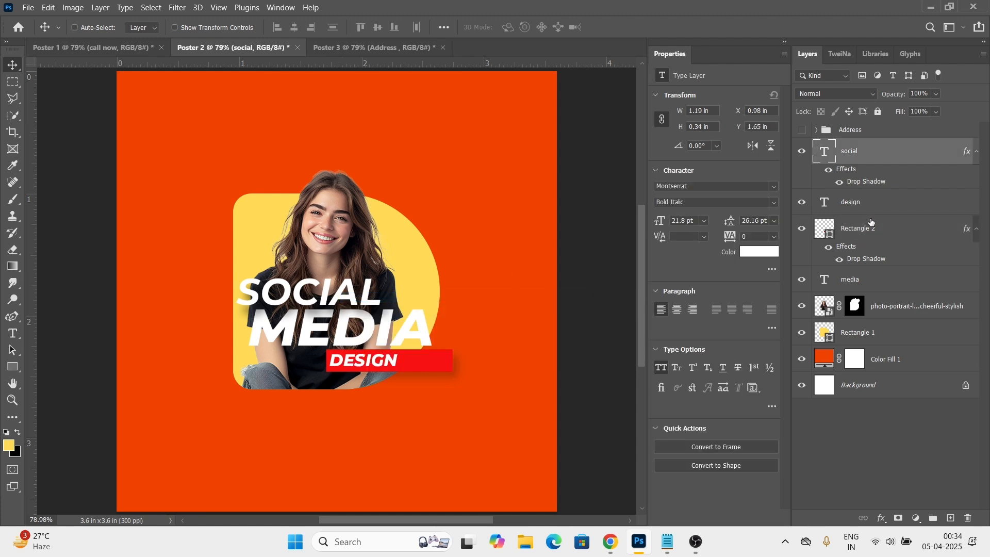
left_click(868, 279, "ctrl")
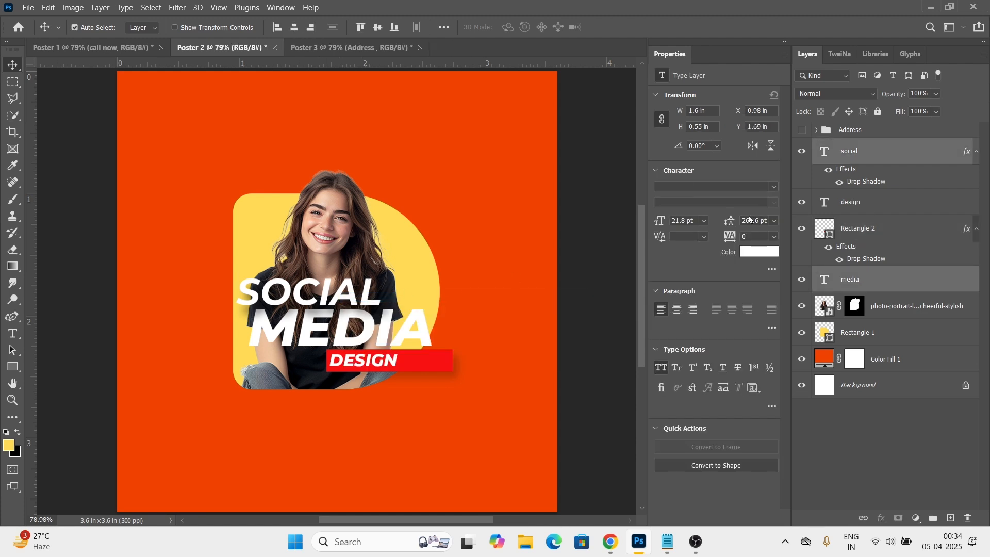
key("ctrl+j")
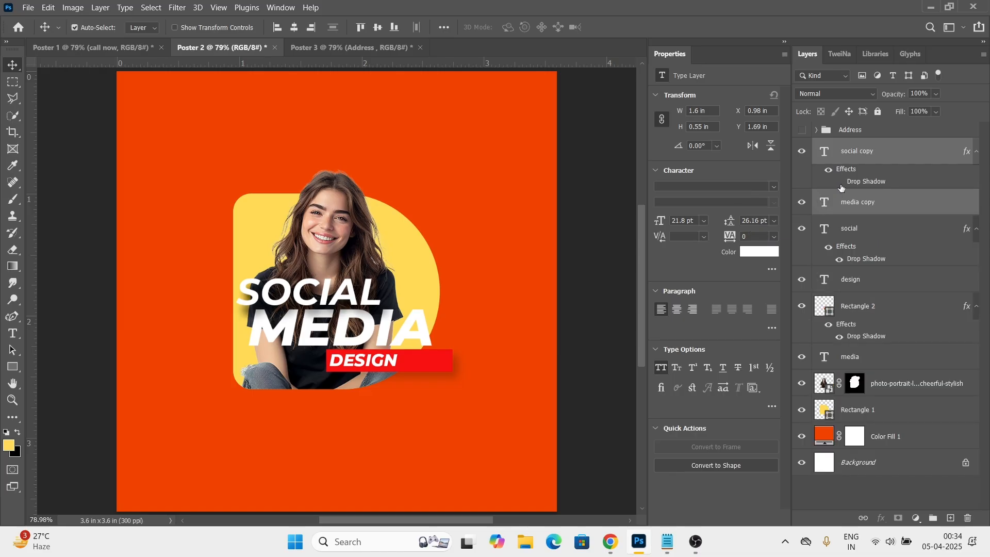
left_click_drag(863, 208, 837, 423)
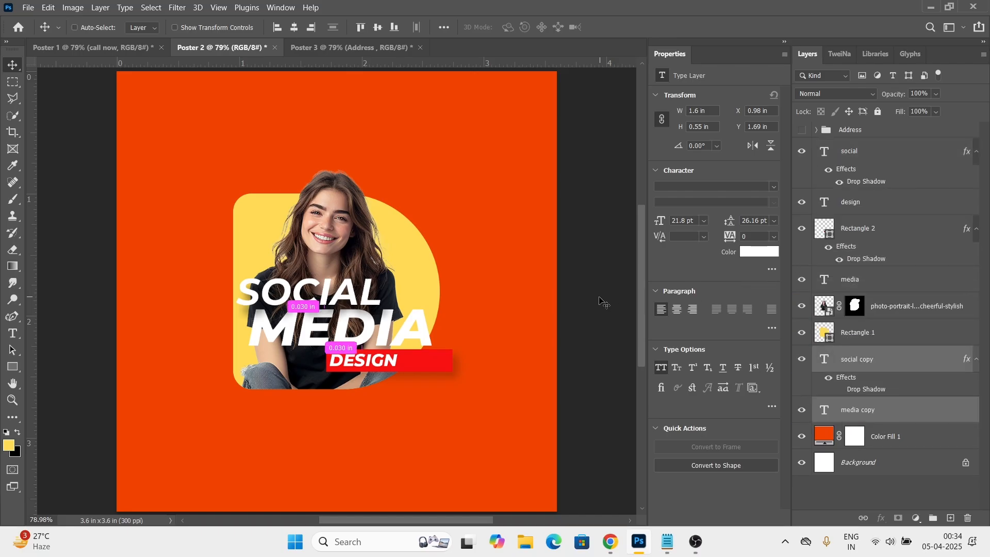
Scale the SOCIAL and MEDIA copies together to about 194% and set their fill to 0%.
key("ctrl+t")
left_click_drag(432, 346, 498, 337)
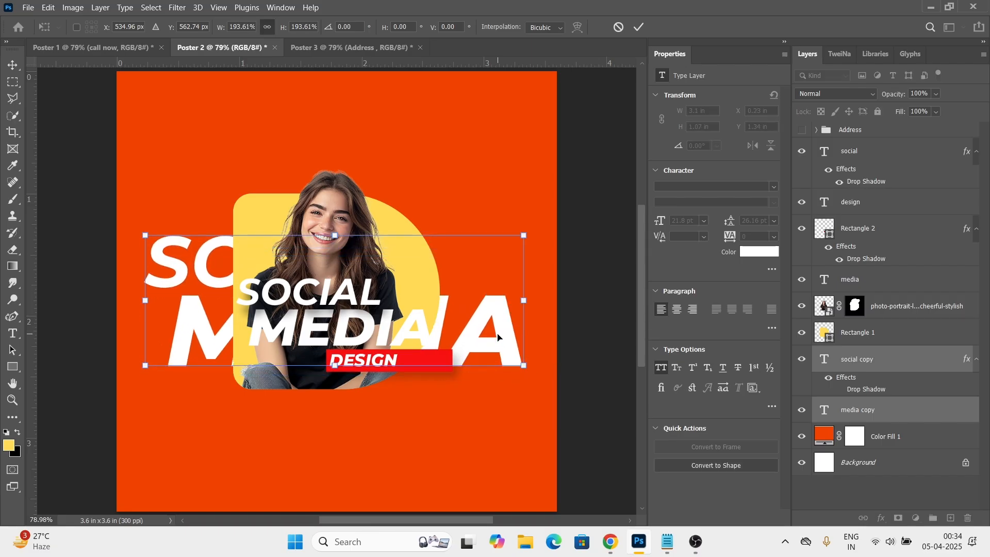
key("Return")
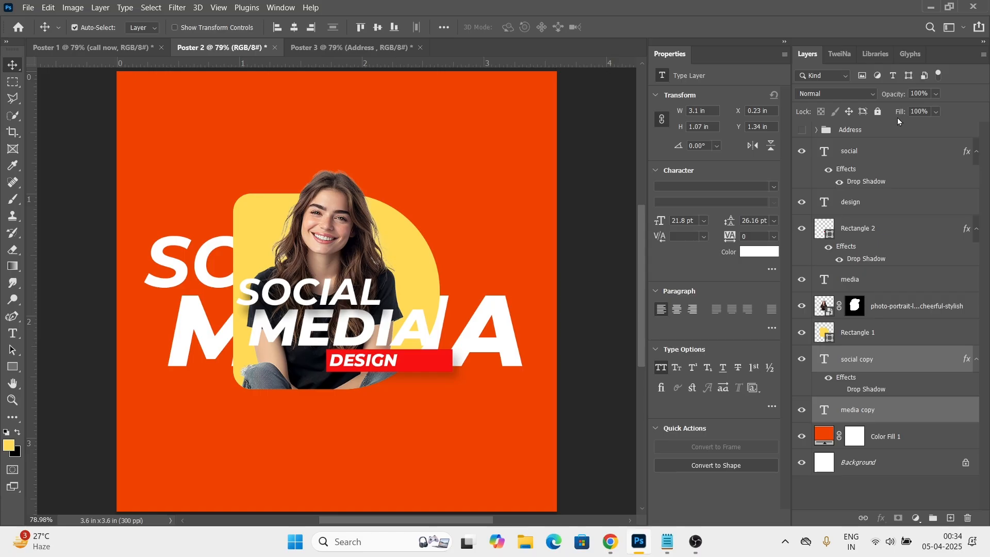
left_click_drag(897, 116, 688, 133)
Give the enlarged SOCIAL copy a thin outside stroke in the shape's yellow ffda55 and copy the stroke to the MEDIA copy.
left_click(901, 361)
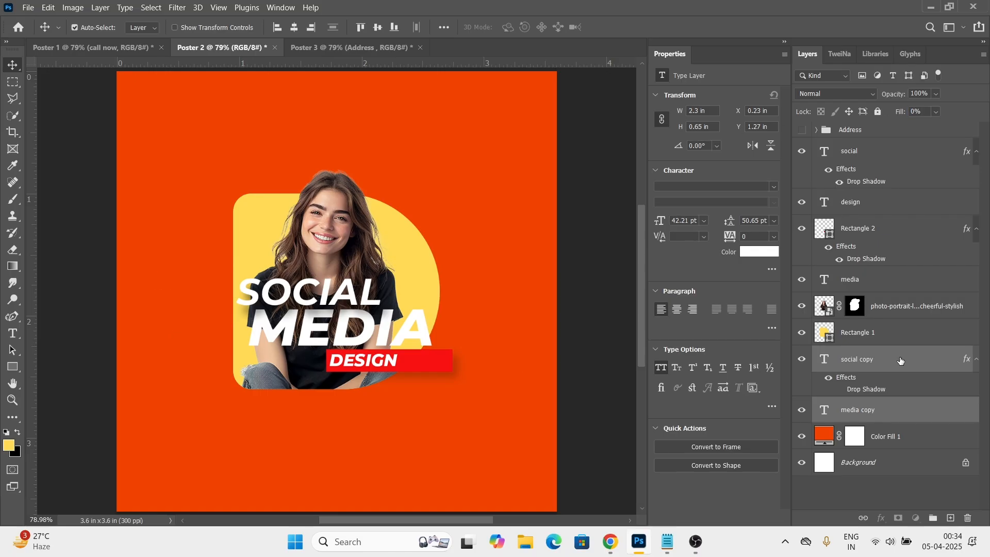
left_click(882, 517)
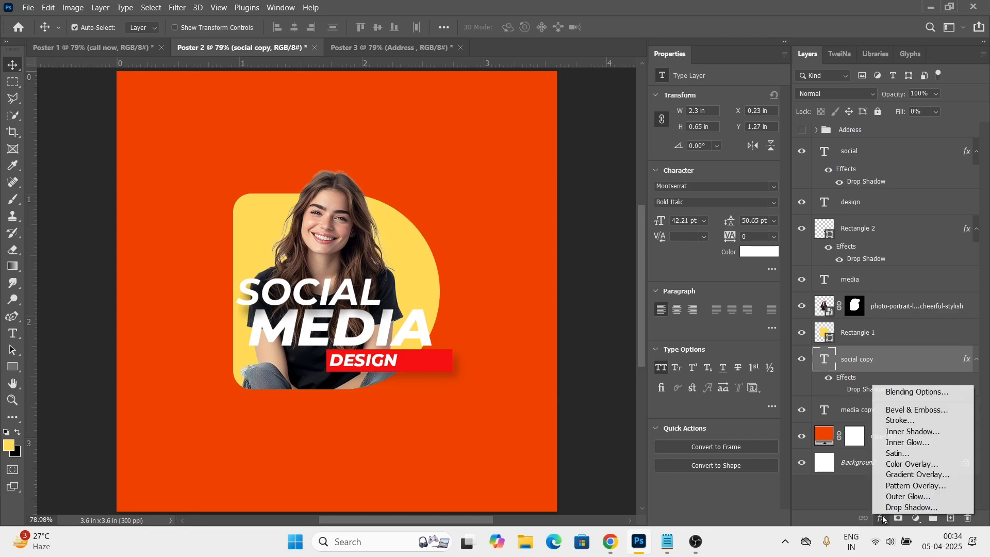
left_click(887, 421)
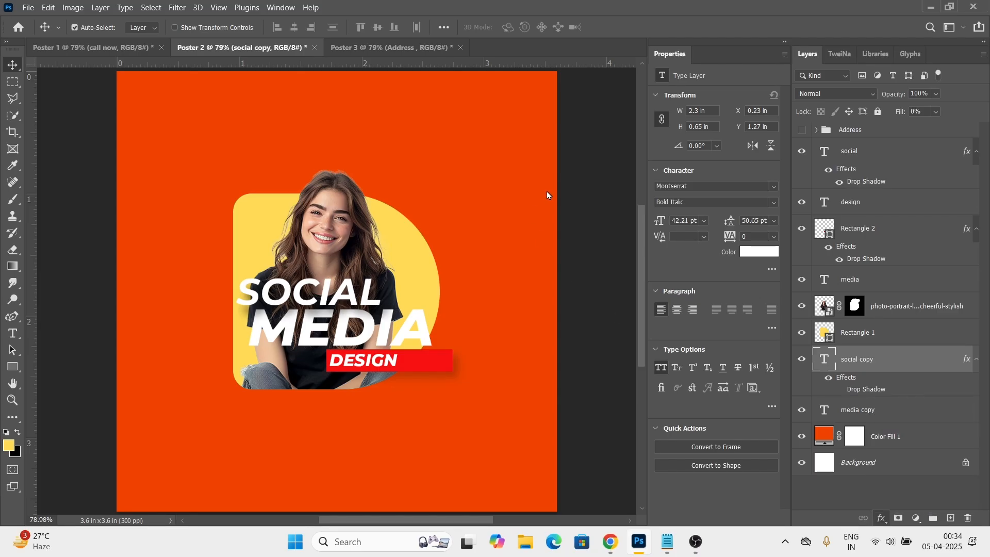
left_click(689, 320)
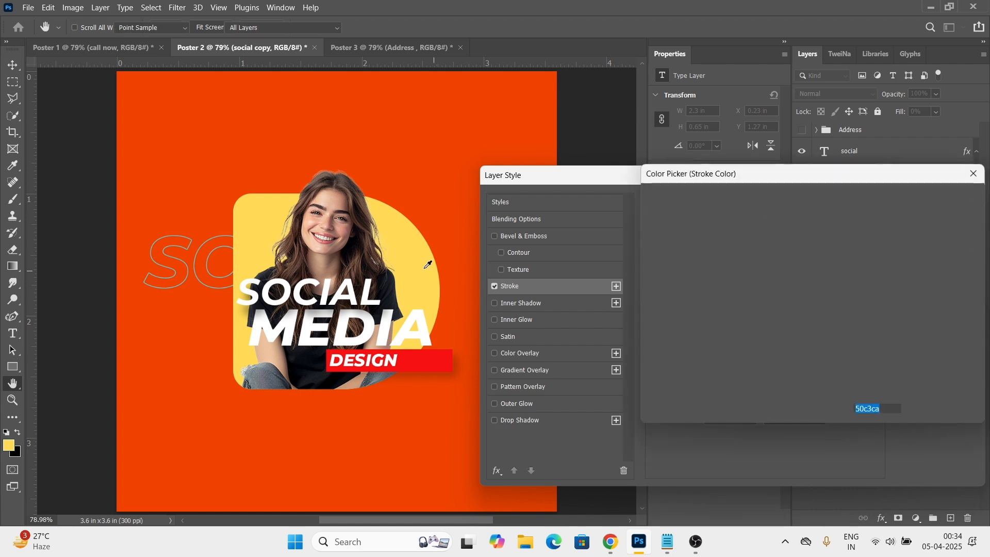
left_click(424, 257)
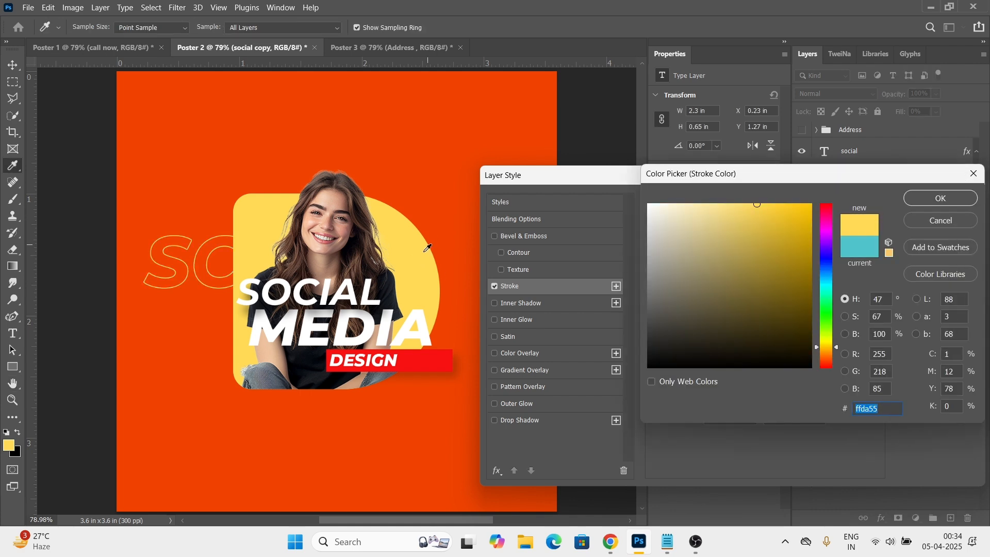
left_click(916, 200)
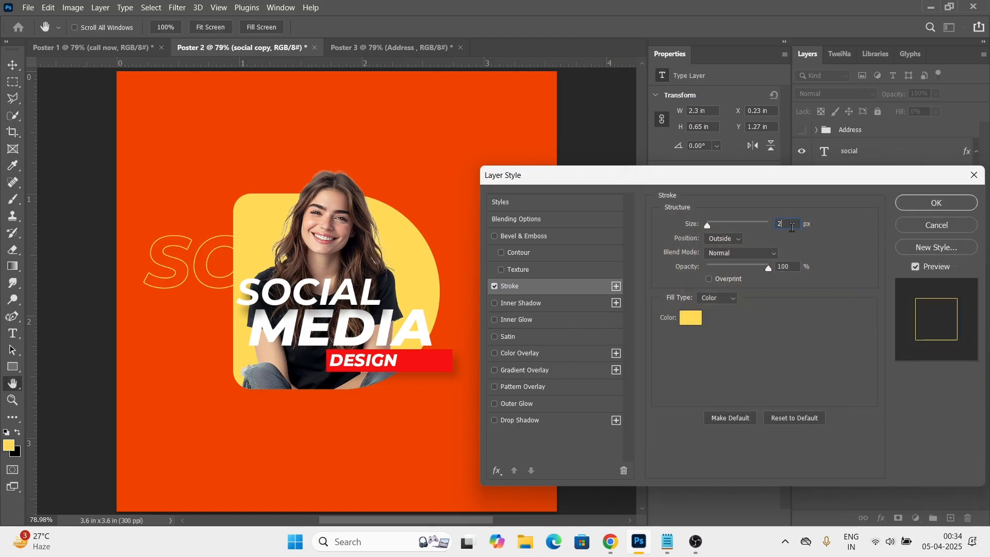
type("4")
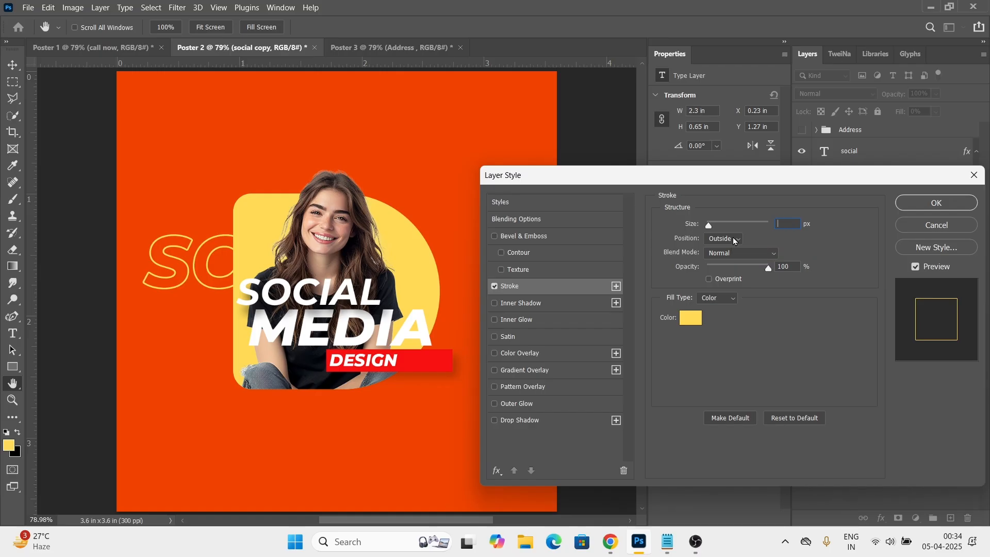
key("Return")
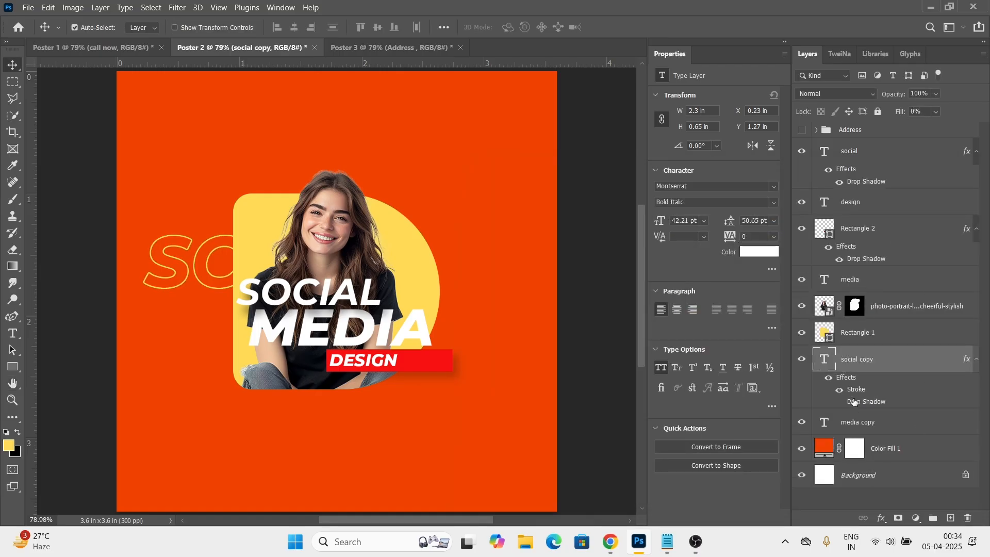
left_click_drag(850, 391, 854, 425)
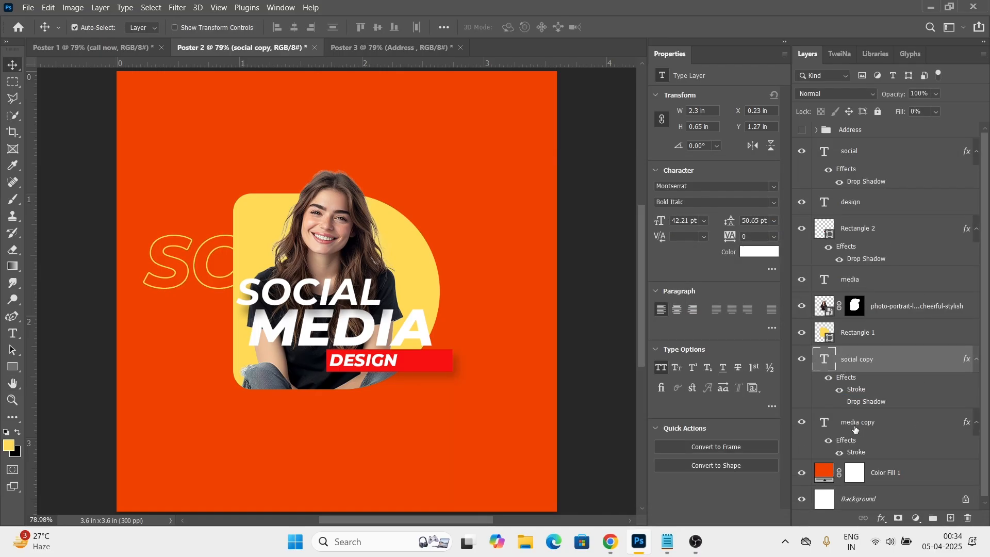
Show the Address group and draw a circle about 2.95 in across over the poster's upper-right edge, beneath the yellow shape.
left_click(803, 130)
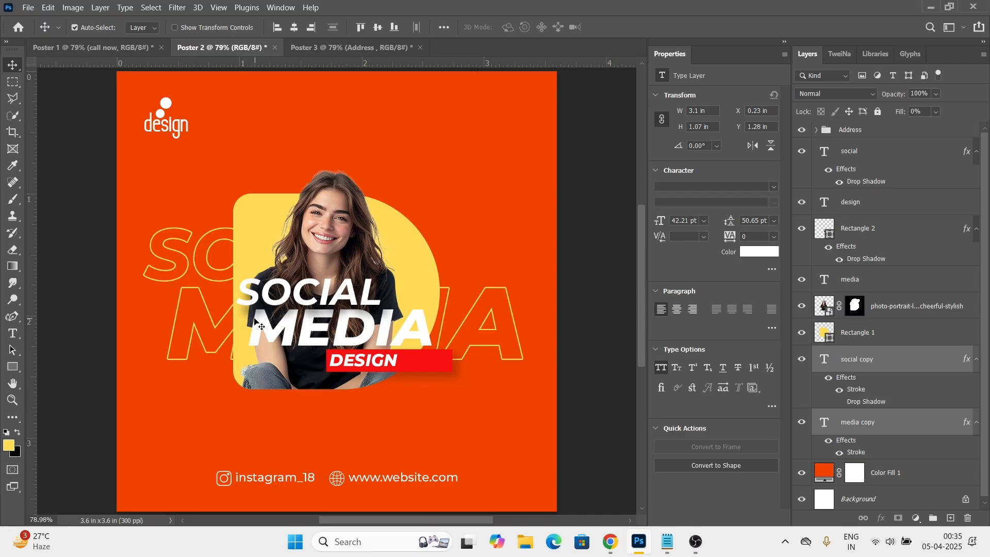
left_click(14, 367)
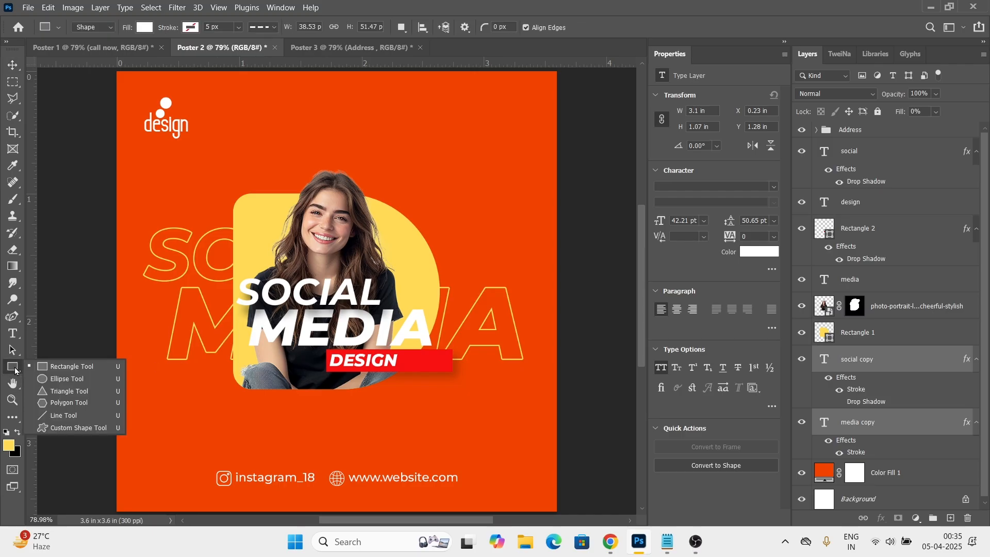
left_click(60, 379)
scroll(317, 214, "down", 2)
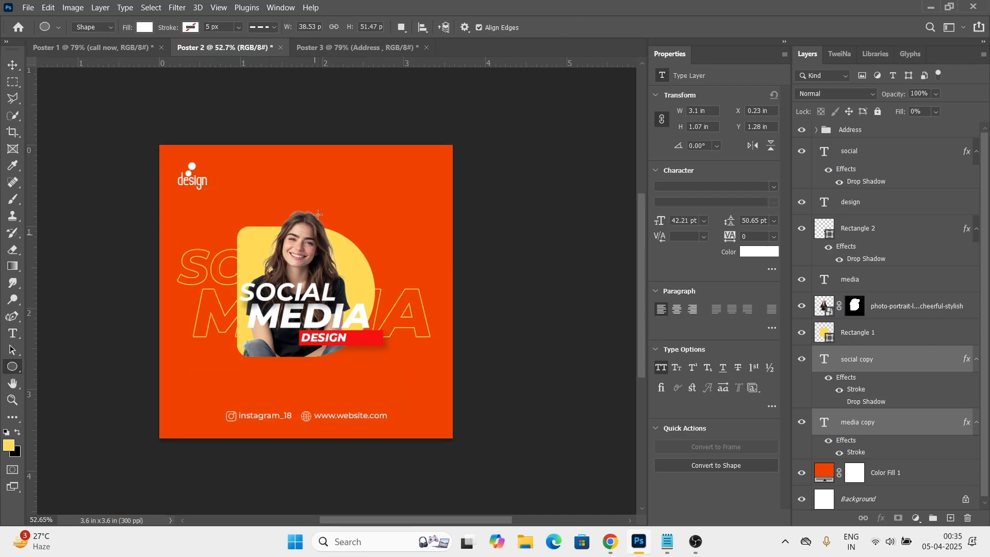
left_click_drag(294, 113, 596, 314)
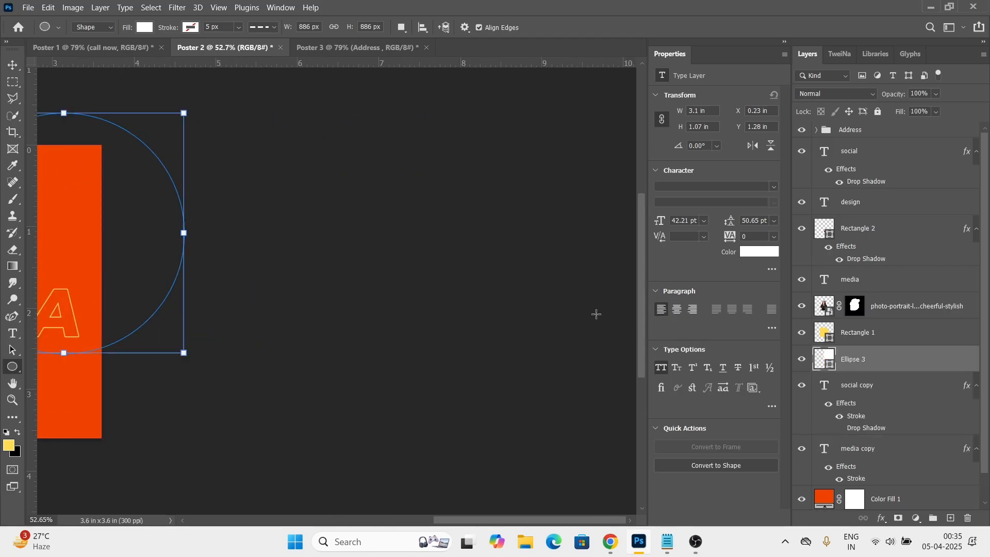
left_click_drag(283, 289, 605, 311)
scroll(526, 260, "up", 2)
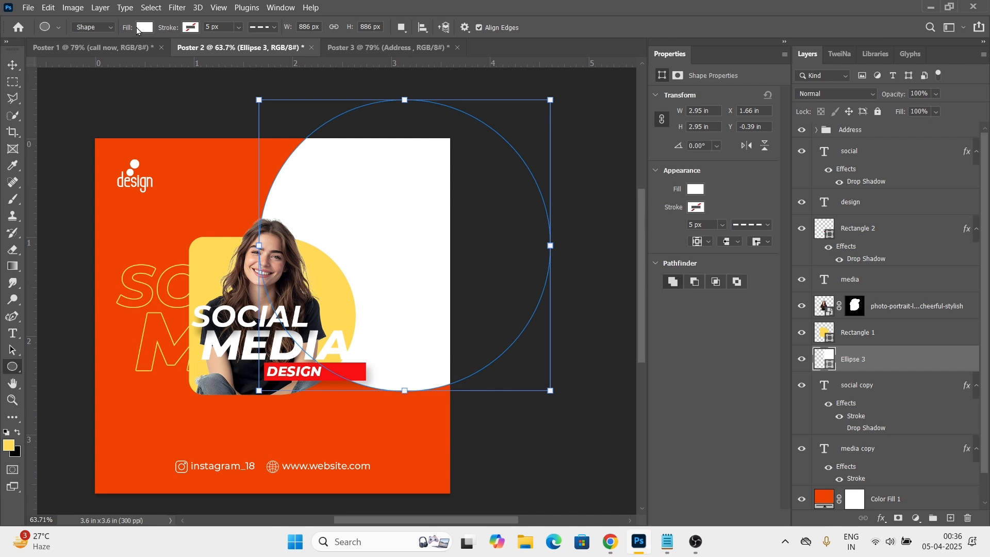
Fill the circle with the poster's background orange and move it up to about X 1.46 in, Y -1.07 in.
left_click(143, 28)
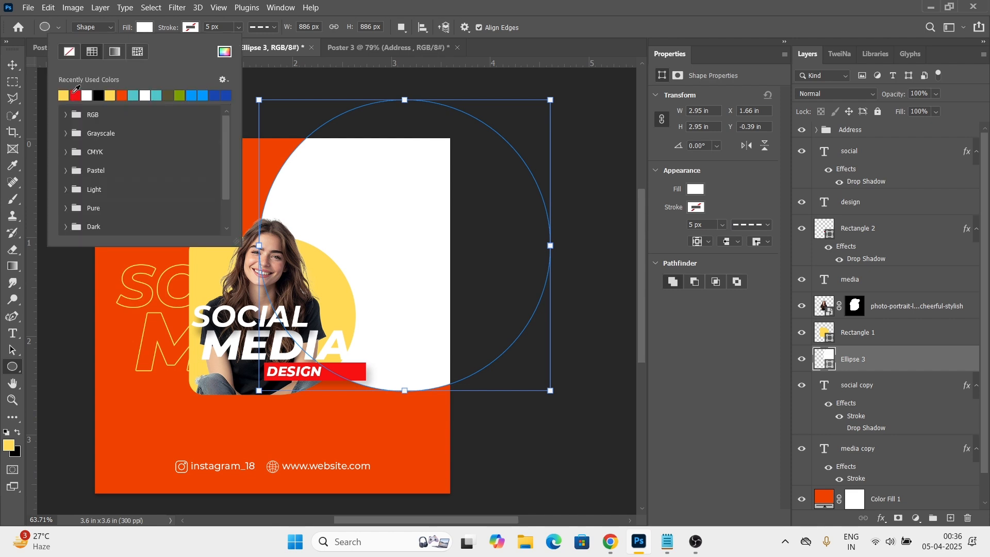
left_click(76, 93)
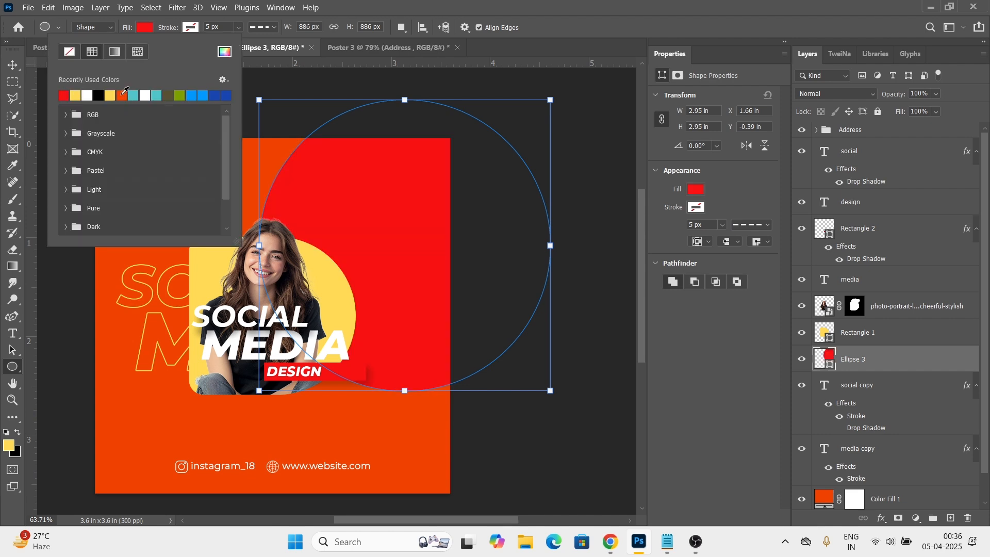
left_click(123, 93)
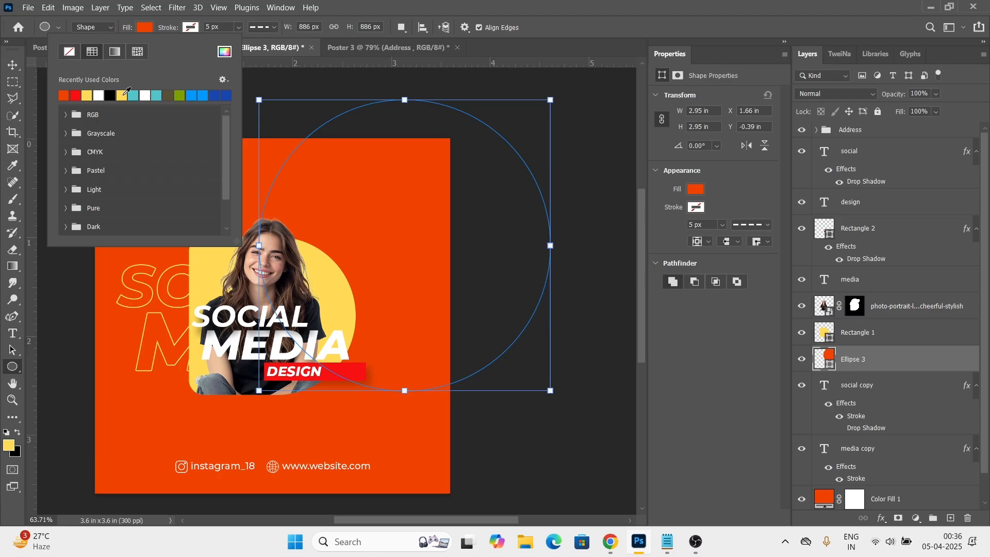
left_click(13, 67)
left_click_drag(391, 209, 371, 143)
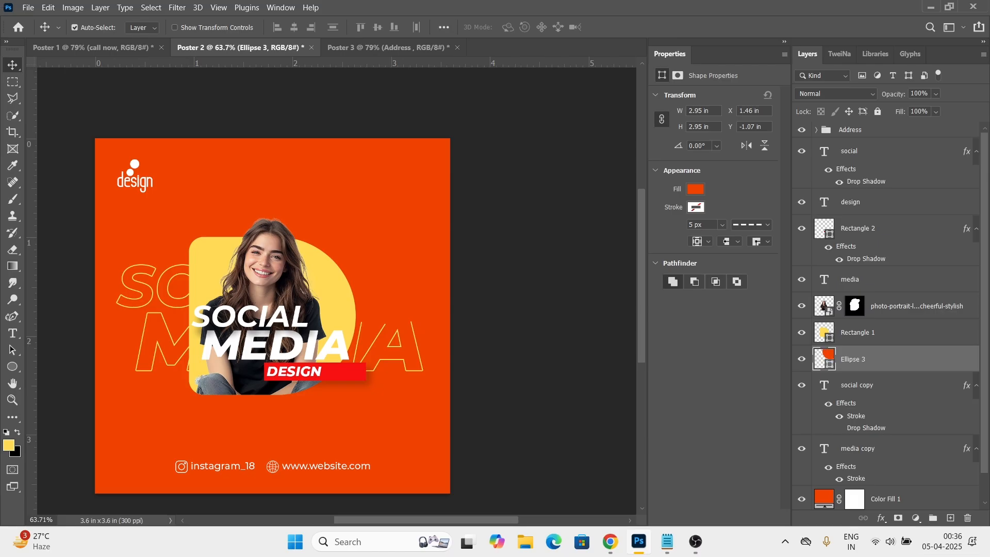
Add a drop shadow to the orange circle with 18% opacity and a 132° angle.
left_click(883, 525)
key("Escape")
left_click_drag(750, 253, 720, 256)
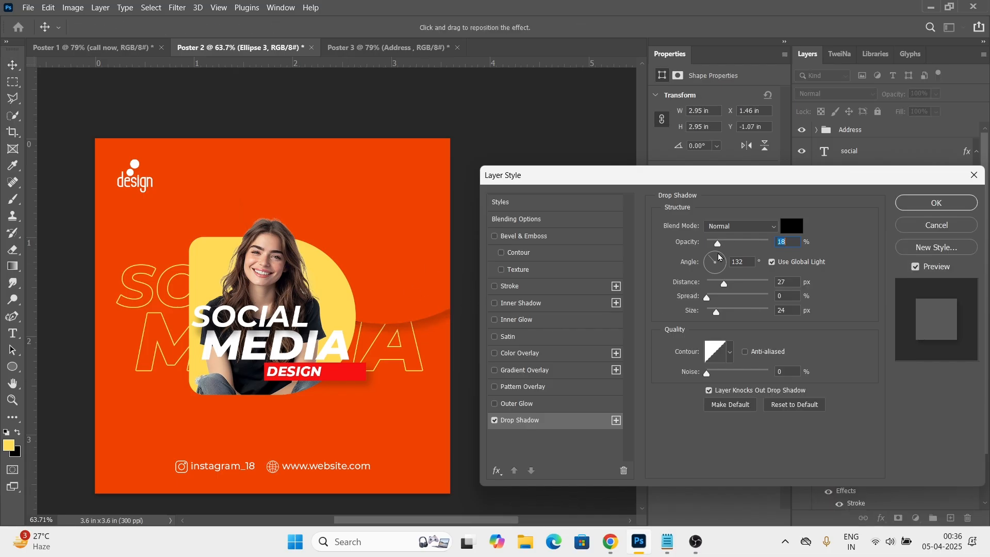
left_click(960, 201)
Shift the orange circle further into the upper-right corner and place a duplicate at the lower left, about X -2.37 in, Y 2.27 in.
left_click_drag(384, 222, 103, 496)
scroll(368, 169, "down", 3)
scroll(369, 169, "up", 1)
left_click_drag(185, 355, 174, 395)
scroll(302, 326, "up", 1)
scroll(303, 329, "up", 3)
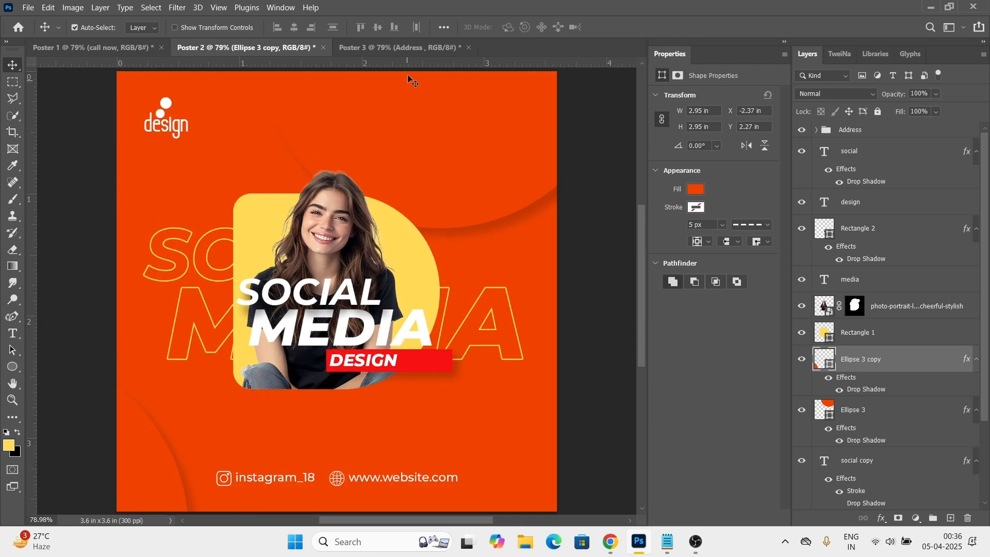
In Poster 3, add a solid colour fill layer above the background using 1945b0 copied from the colour notes.
left_click(391, 48)
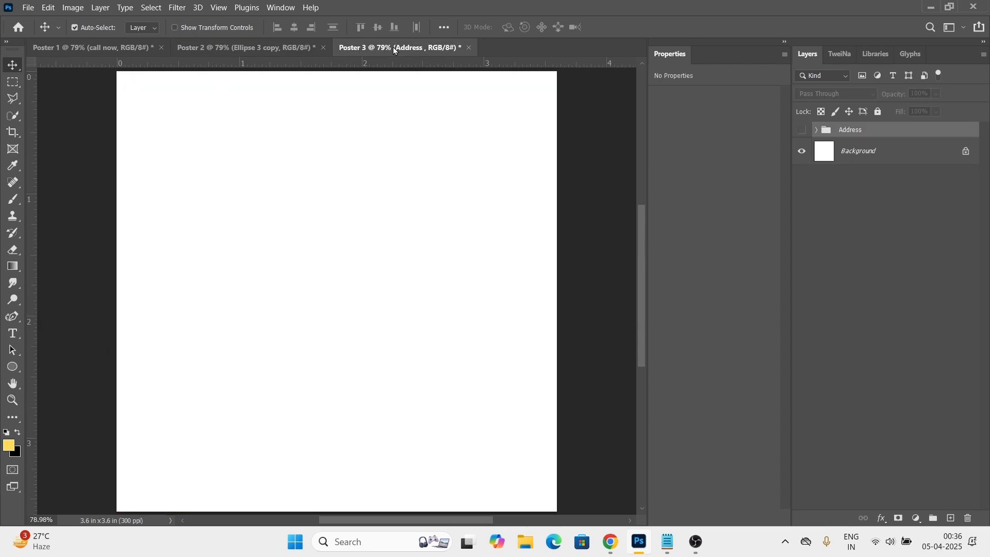
left_click(910, 161)
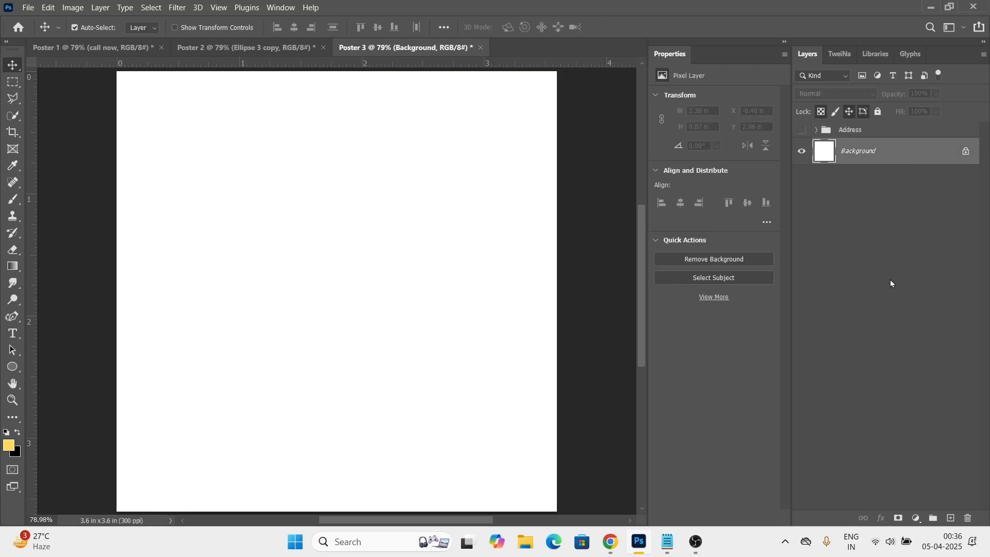
left_click(916, 518)
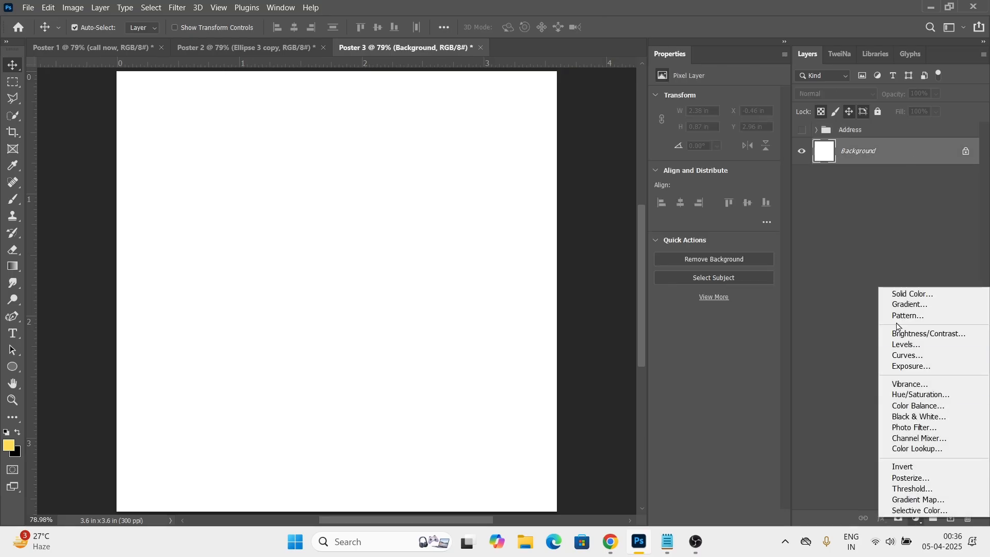
left_click(903, 294)
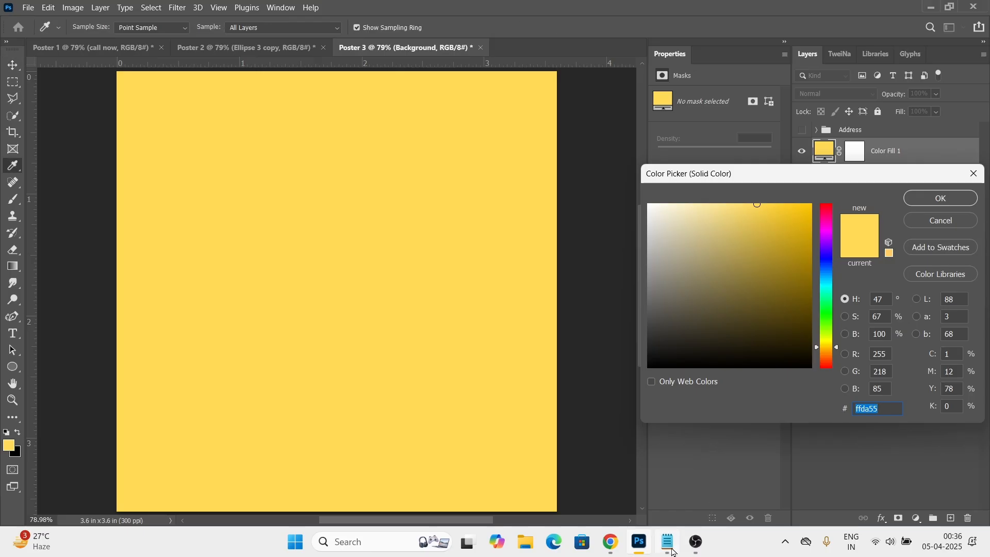
left_click(667, 541)
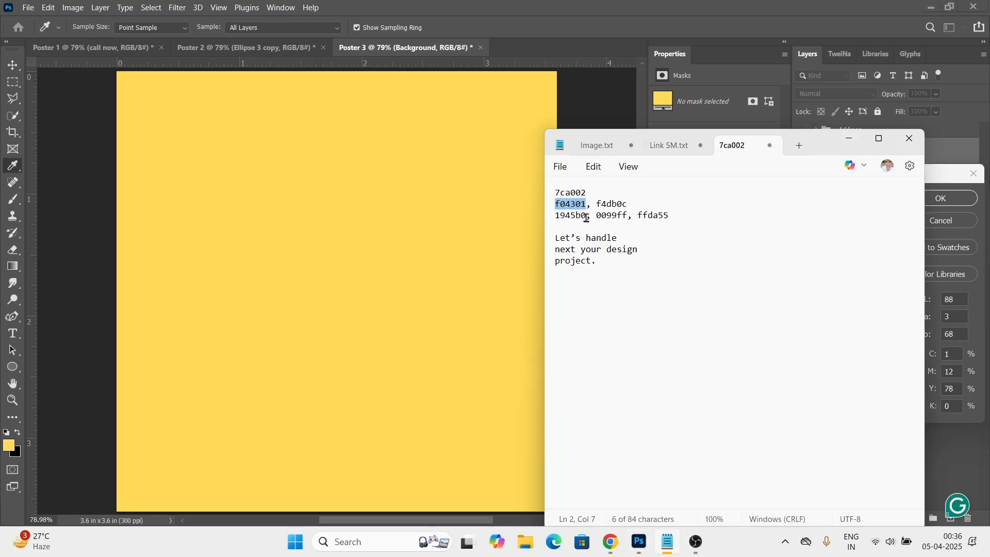
double_click(569, 217)
key("ctrl+c")
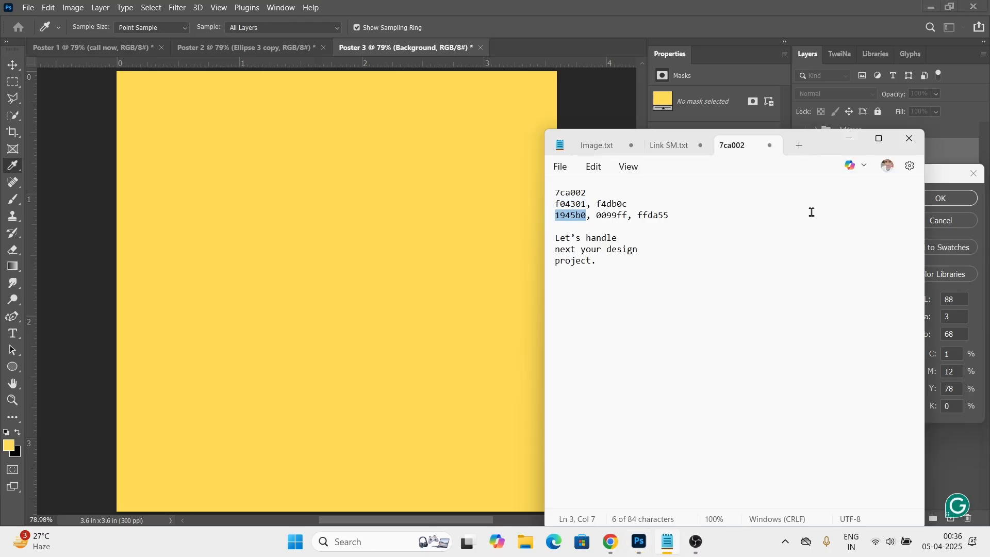
left_click(939, 175)
left_click_drag(884, 409, 823, 420)
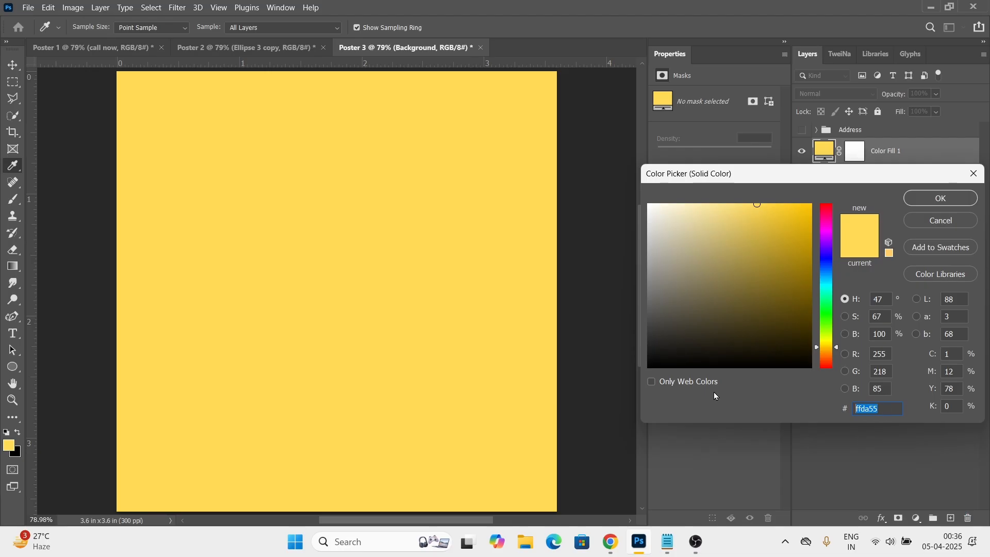
key("ctrl+v")
key("Return")
key("v")
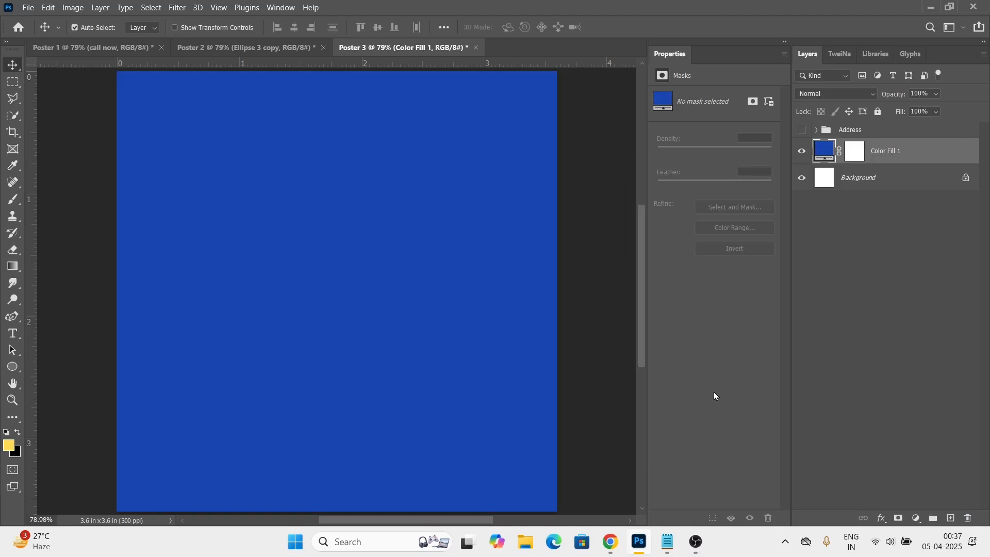
Draw a white circle about 1.7 in across and centre it horizontally and vertically on the canvas.
left_click(13, 367)
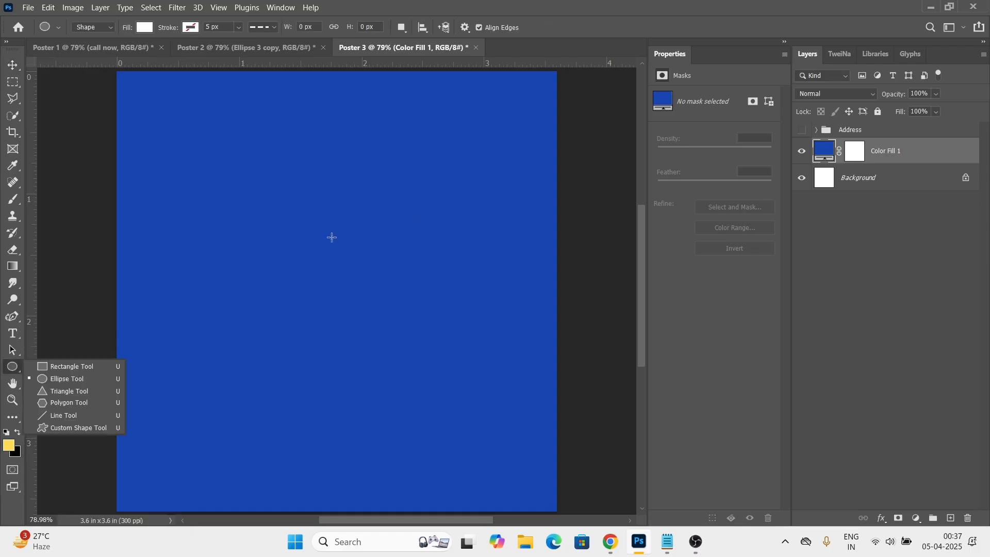
mouse_move(293, 229)
left_mouse_down()
mouse_move(461, 374)
mouse_move(499, 382)
mouse_move(423, 284)
mouse_move(515, 377)
mouse_move(473, 318)
mouse_move(481, 332)
left_mouse_up()
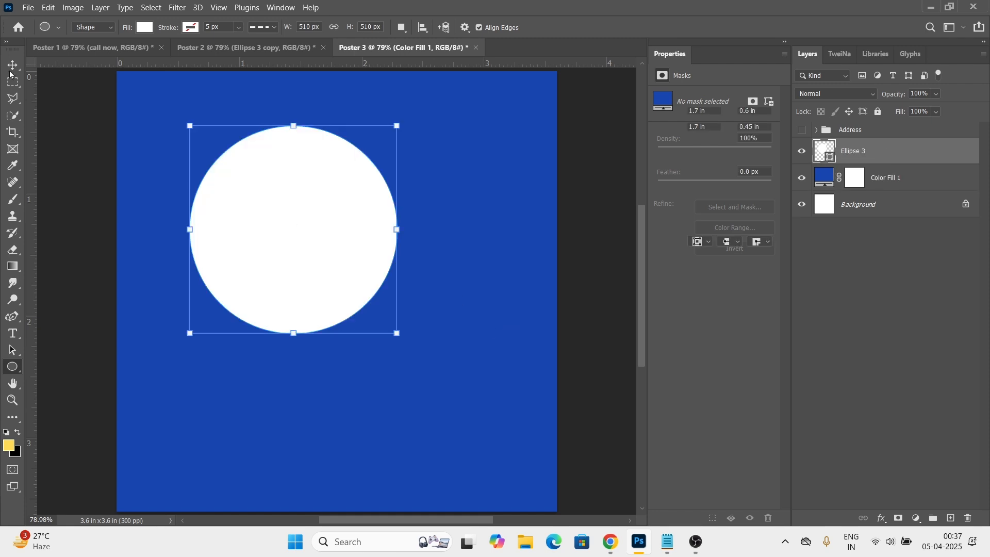
left_click(8, 69)
key("ctrl+a")
left_click(297, 27)
left_click(376, 27)
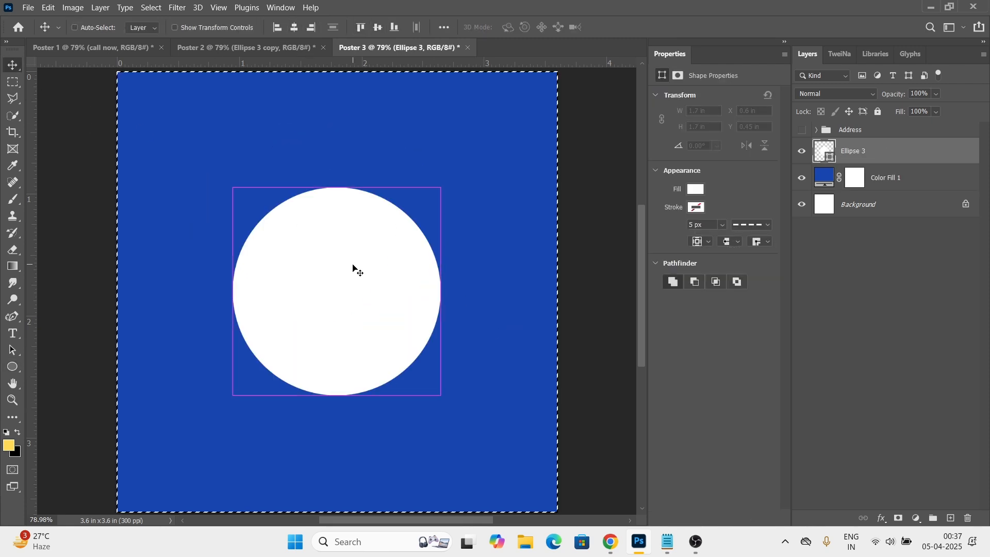
key("ctrl+d")
Select all but the lower-left quarter around the circle, add a layer mask and invert it to keep only that quarter.
key("m")
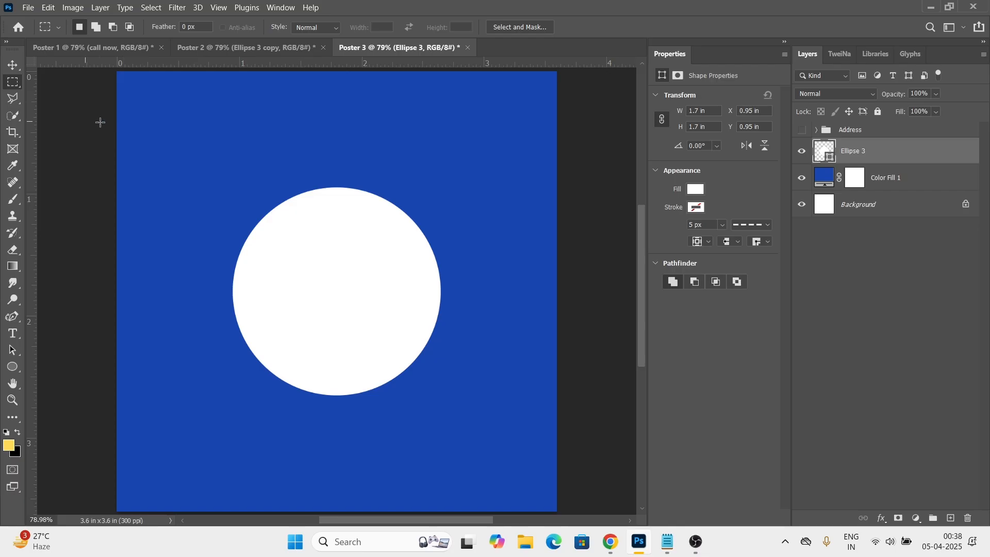
left_click_drag(80, 110, 549, 295)
key("shift")
mouse_move(557, 186)
left_mouse_down()
mouse_move(506, 279)
mouse_move(341, 451)
left_mouse_up()
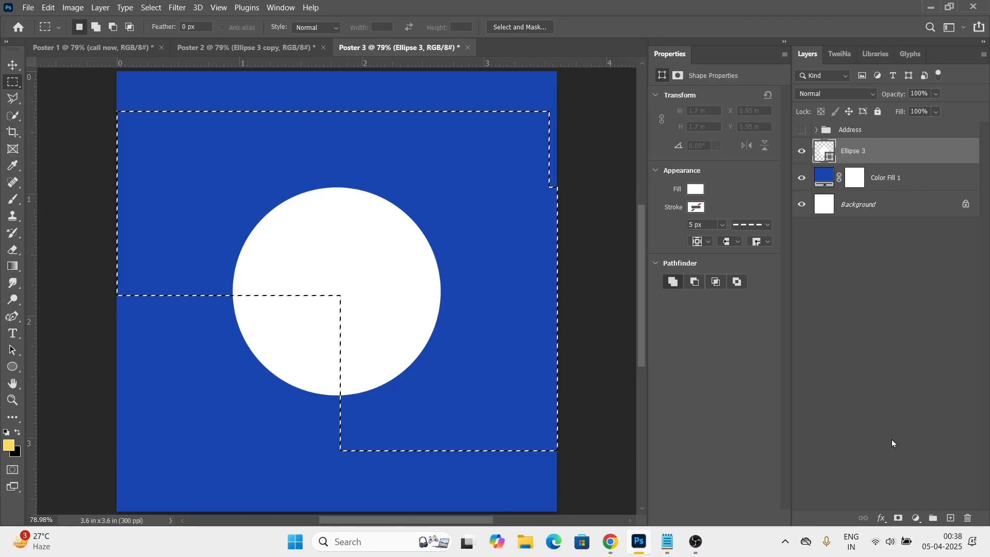
left_click(898, 518)
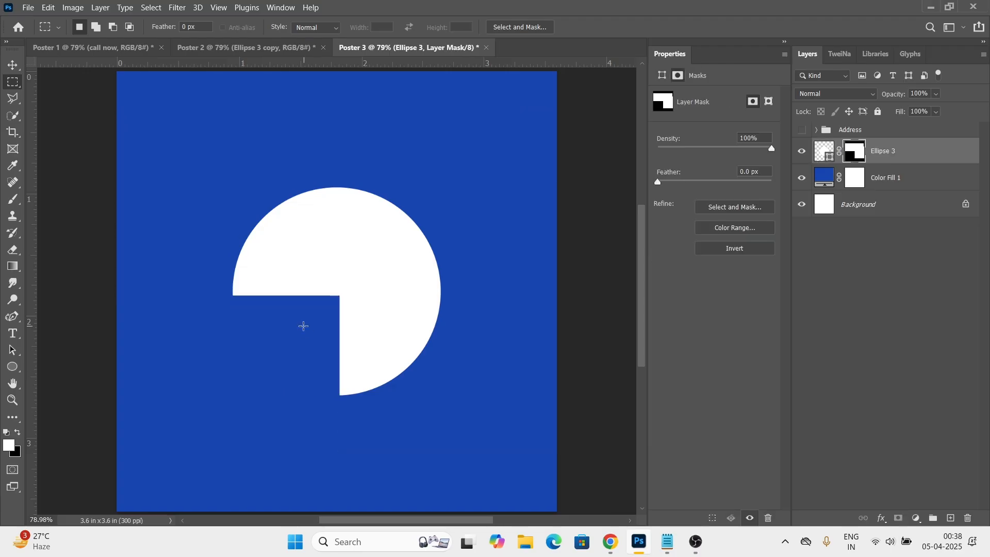
key("ctrl+i")
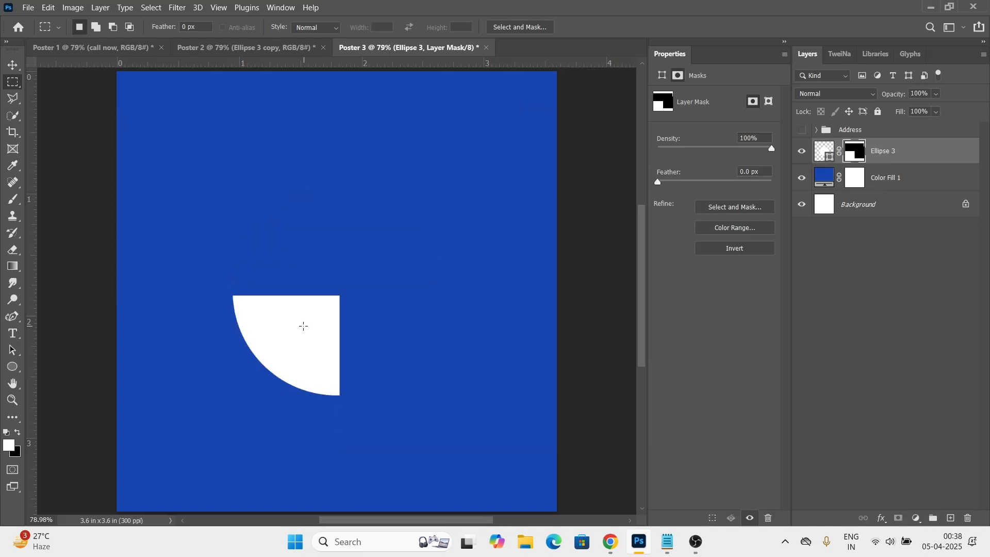
Change the white quarter circle's fill to the recently used yellow.
left_click(12, 63)
double_click(829, 163)
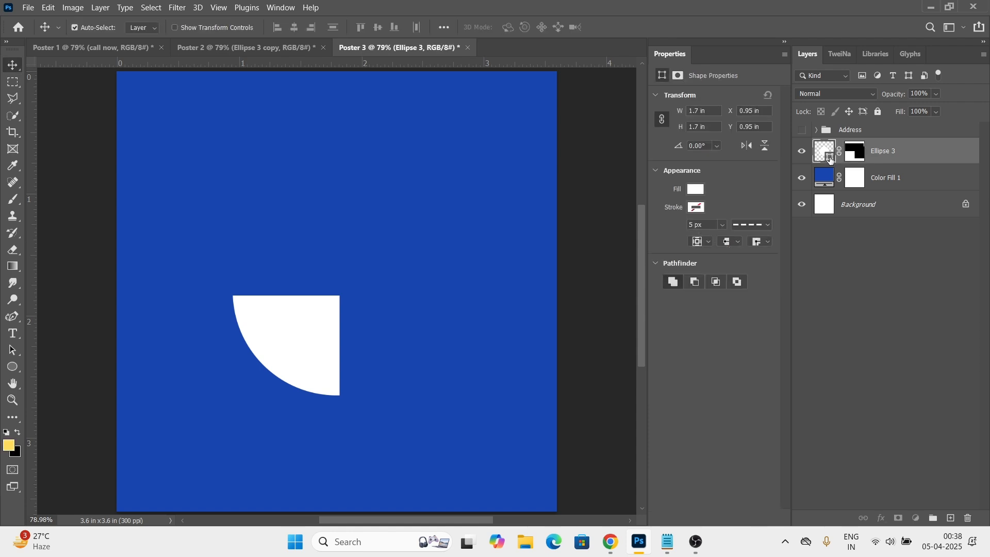
left_click(933, 222)
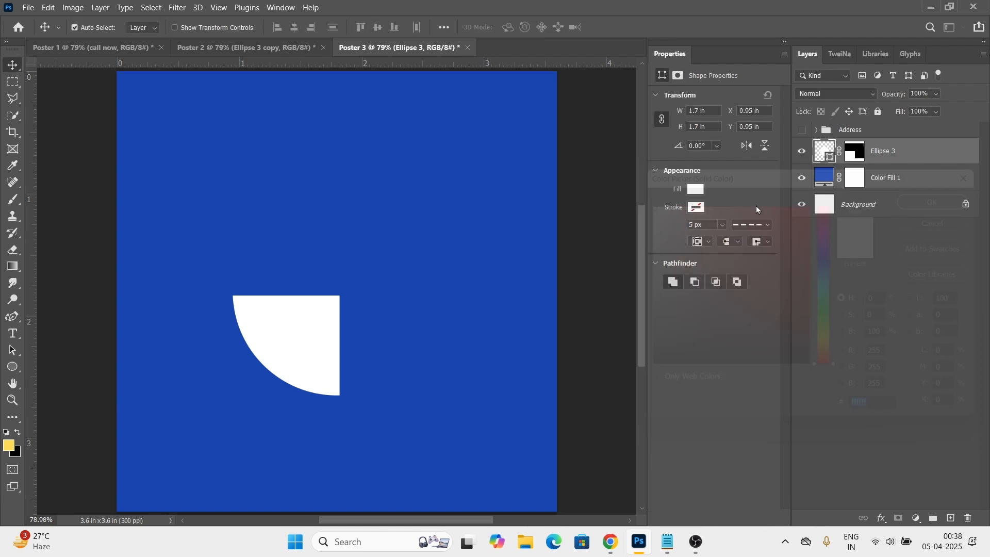
left_click(695, 189)
left_click(699, 257)
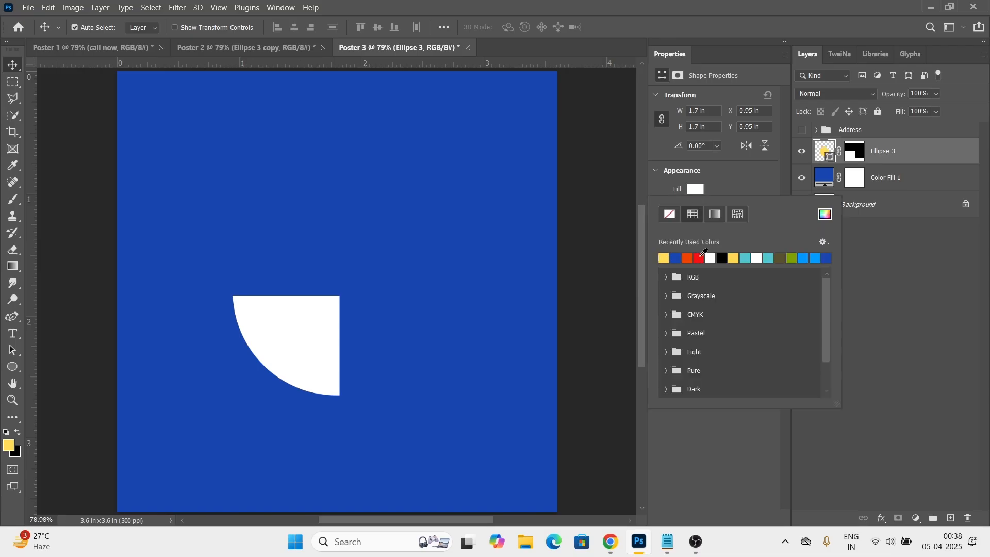
Duplicate the yellow quarter circle and flip the copy horizontally to form a half circle.
left_click(903, 152)
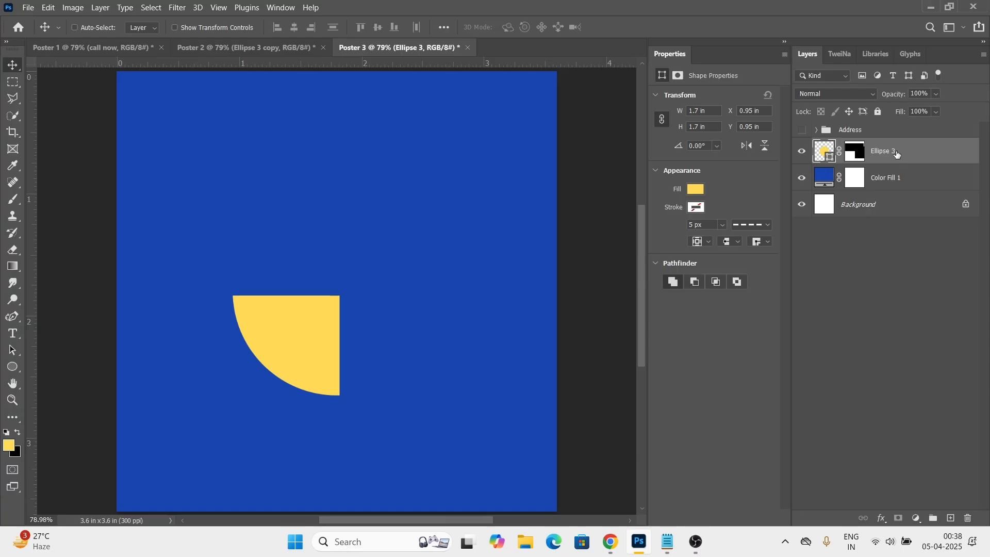
key("ctrl+j")
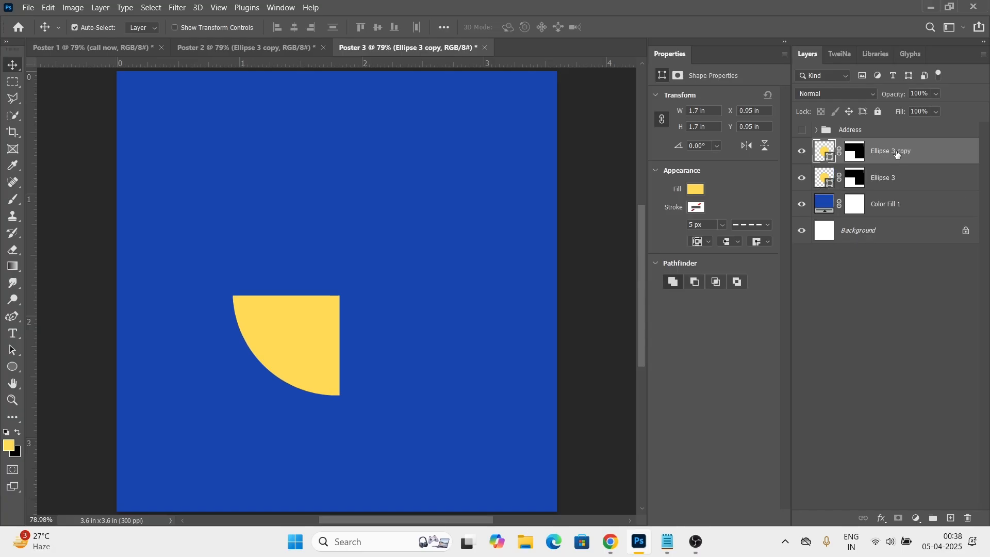
left_click(854, 154)
left_click(854, 153, "shift")
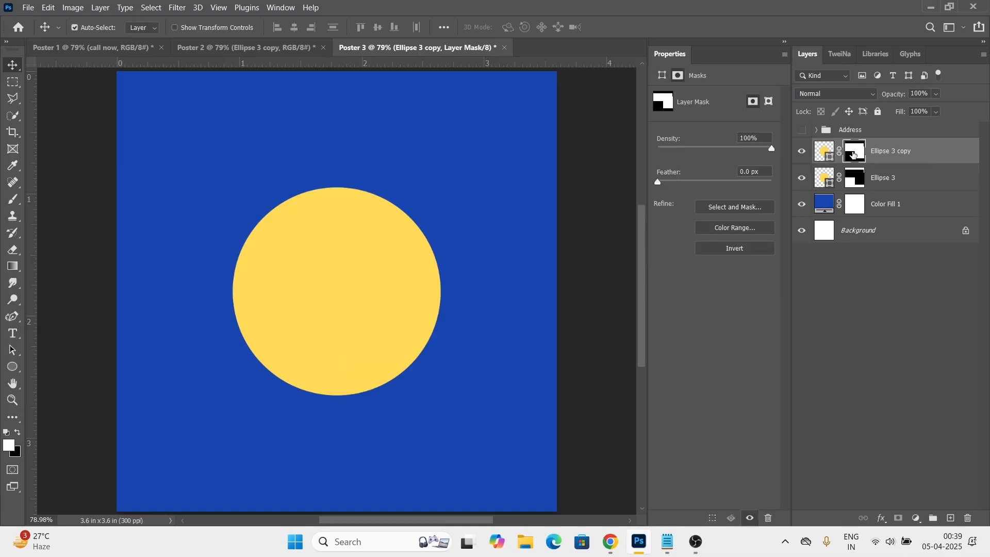
left_click(854, 153, "shift")
key("ctrl+t")
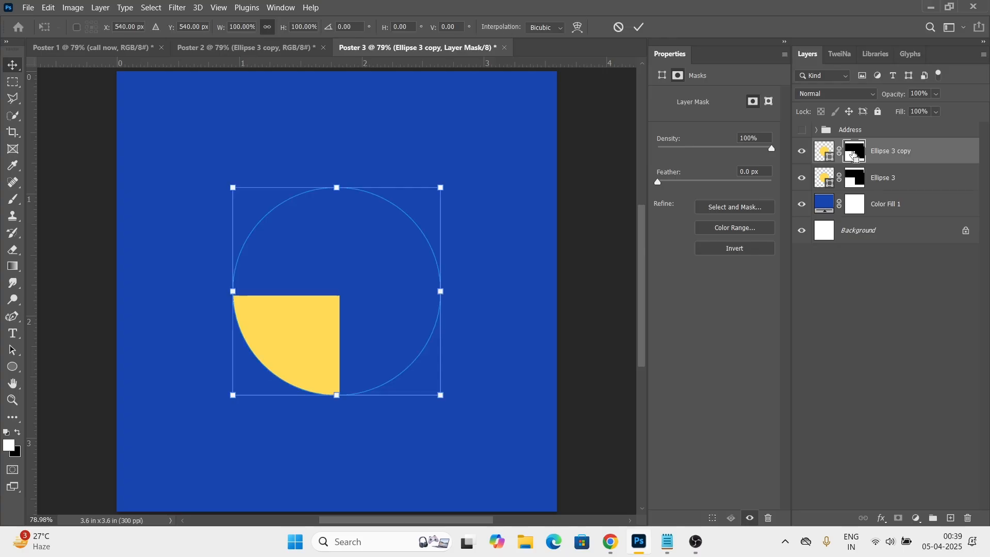
right_click(298, 334)
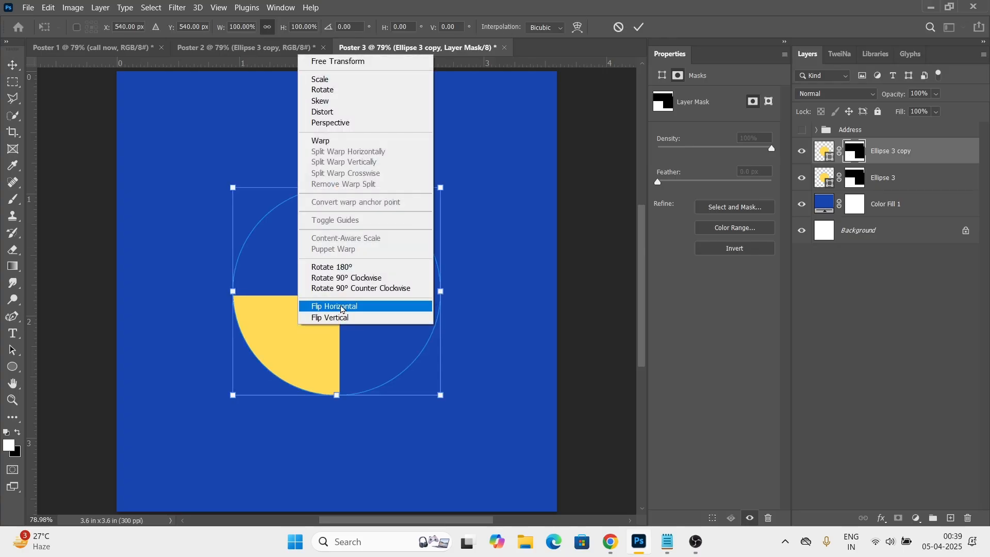
left_click(338, 312)
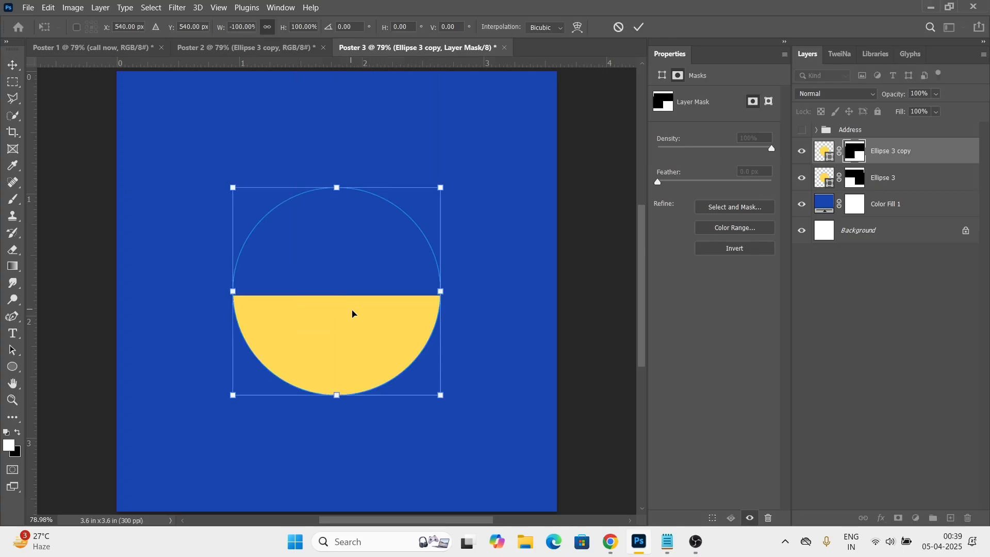
key("Return")
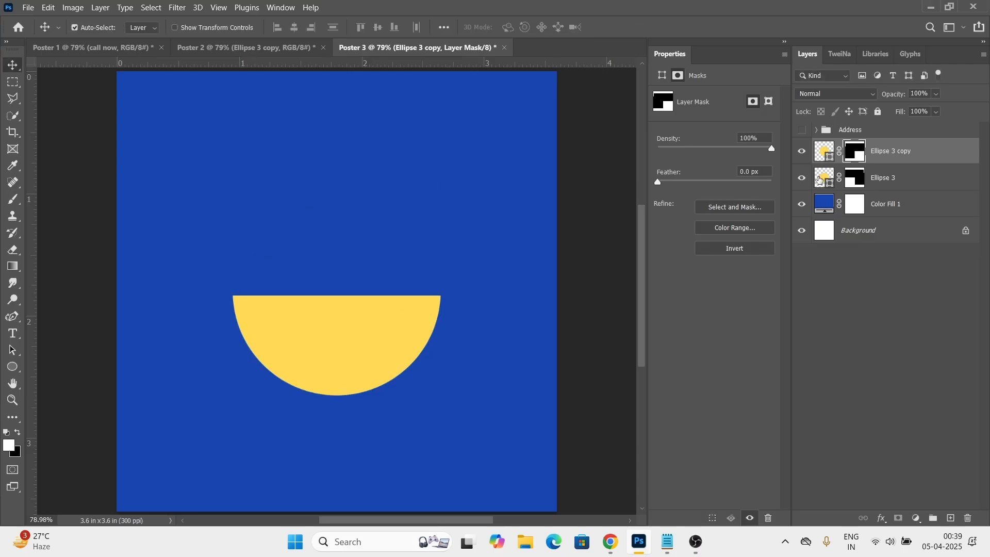
Change the fill of the original lower-left quarter circle to pink with a custom colour.
left_click(830, 188)
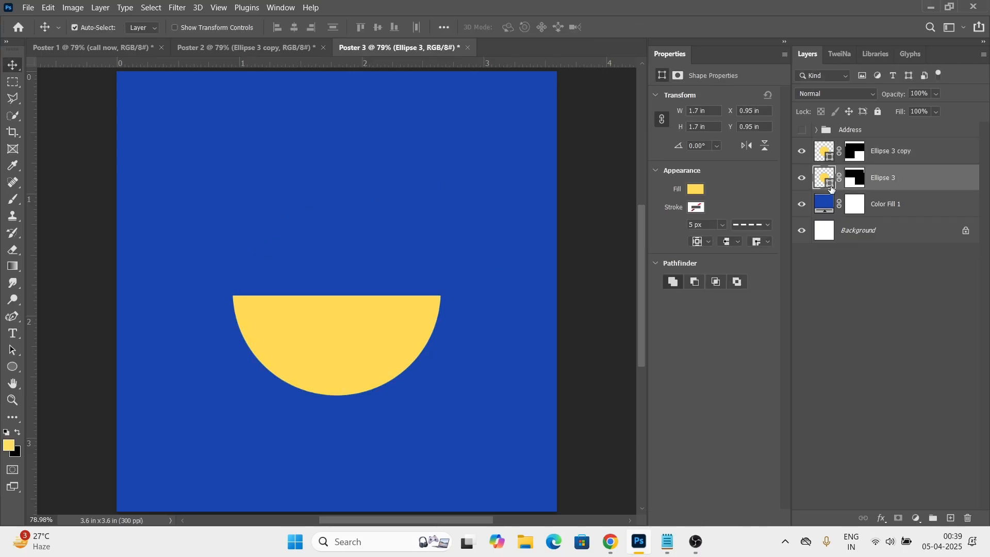
left_click(695, 190)
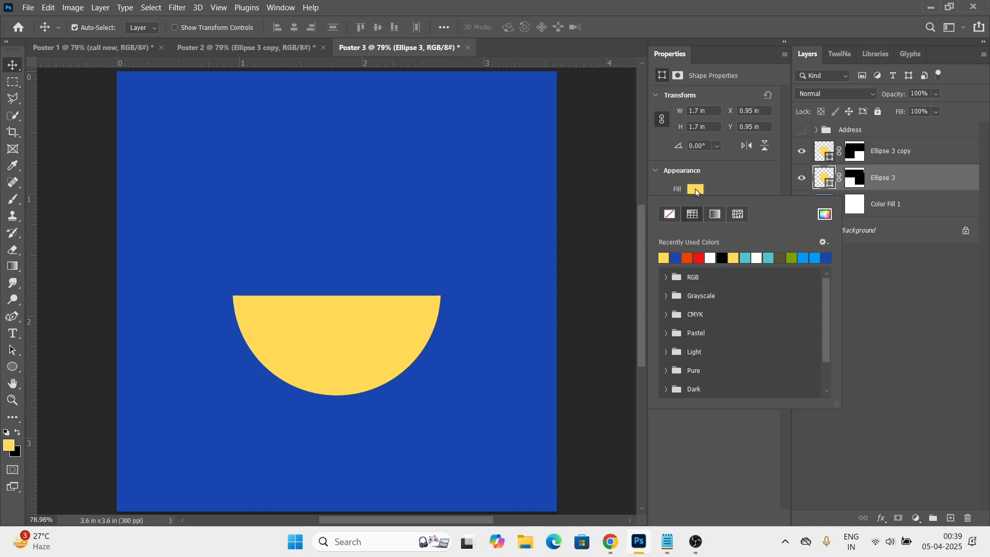
left_click(823, 219)
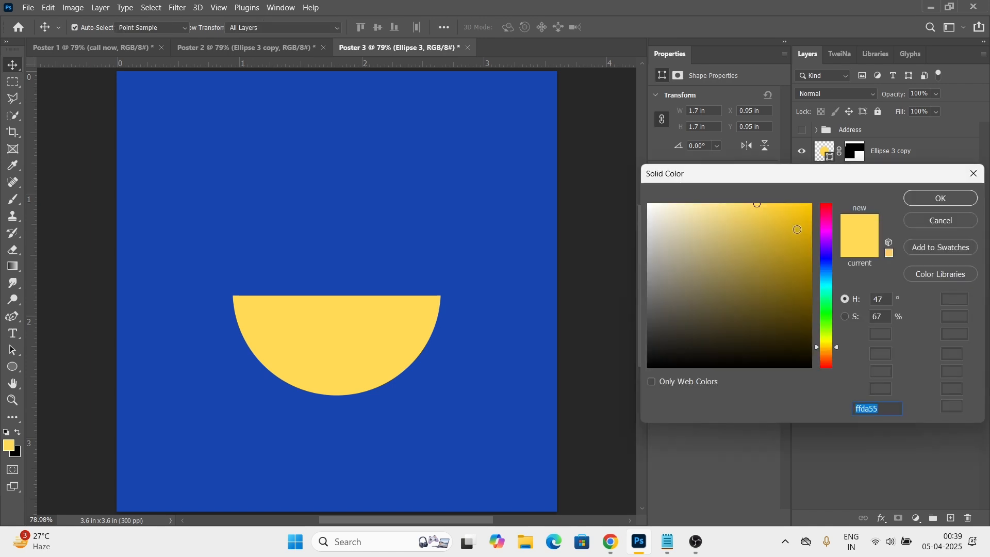
type("ec86da")
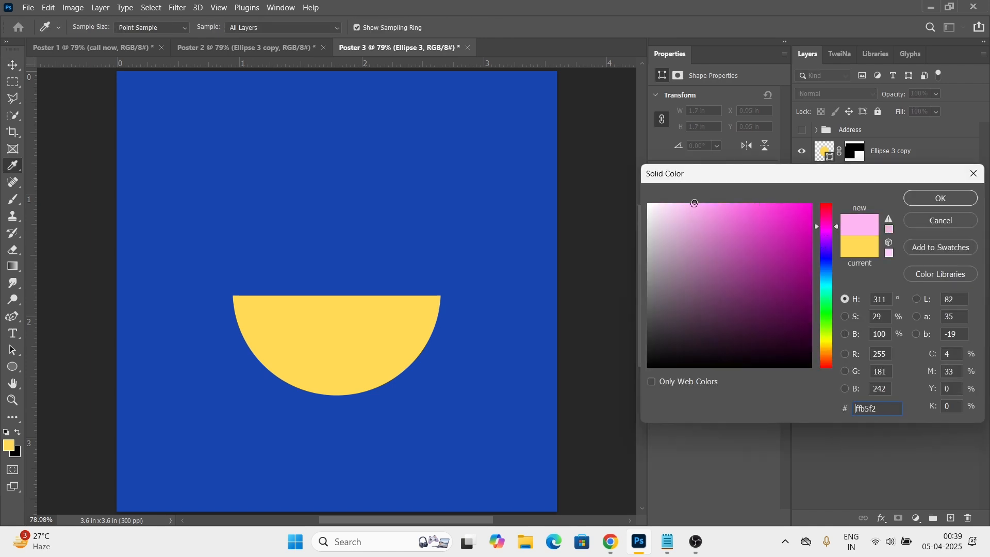
key("Return")
Draw a larger circle about 2.21 in across over the quarter circles and fill it with the recently used bright blue.
left_click(12, 367)
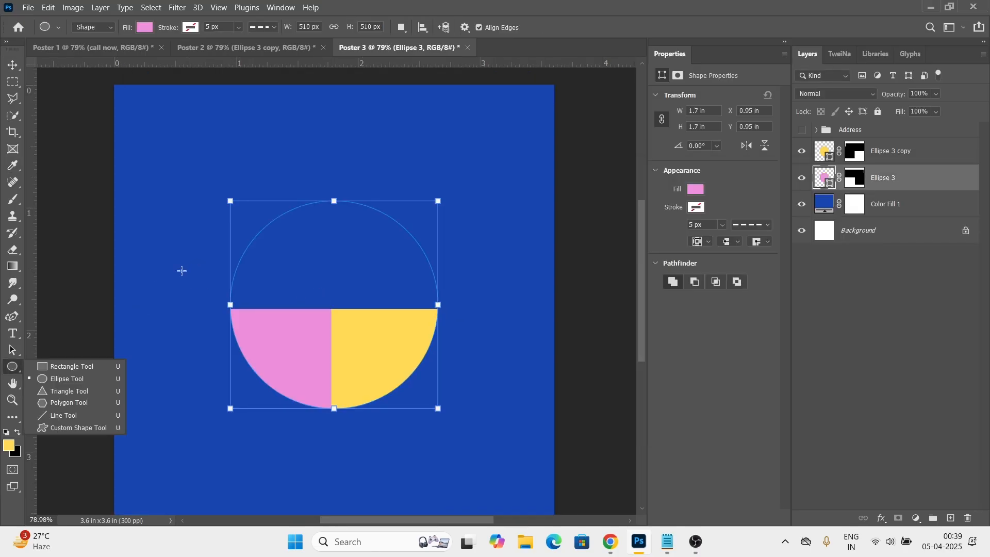
left_click(67, 379)
left_click_drag(240, 217, 376, 314)
left_click_drag(240, 203, 603, 473)
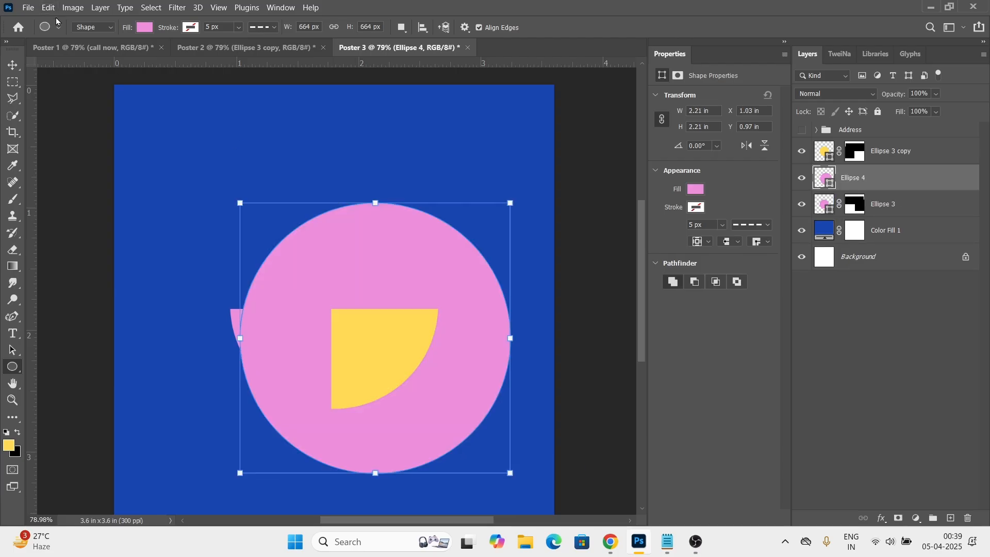
left_click(144, 28)
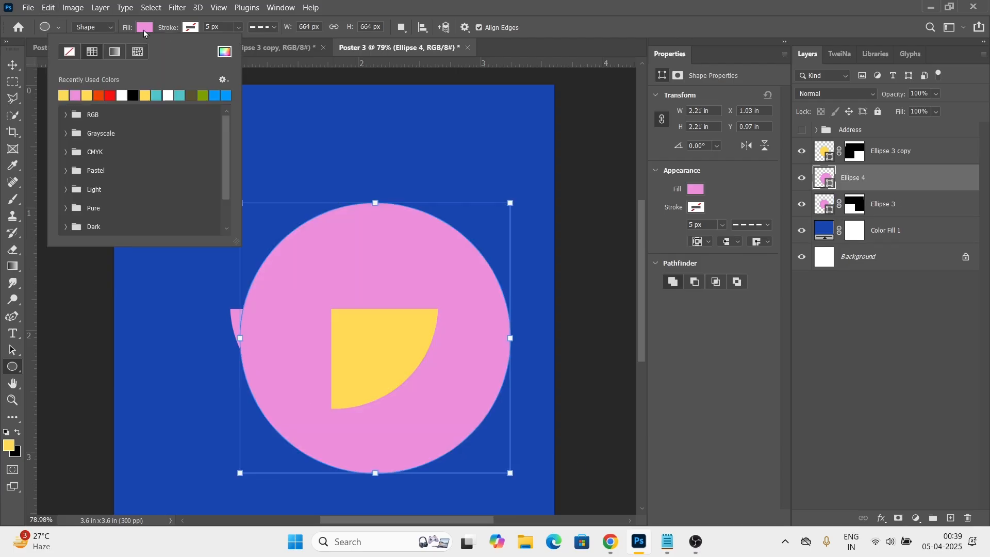
left_click(215, 96)
Centre the bright blue circle on the canvas and move its layer beneath the pink quarter circle.
left_click(13, 65)
key("v")
key("ctrl+a")
left_click(292, 29)
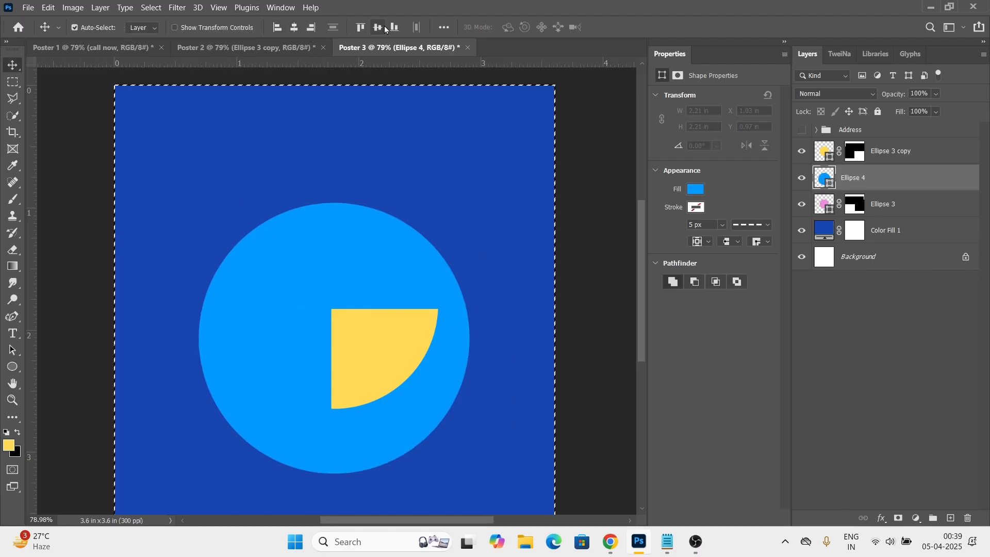
left_click(379, 27)
key("ctrl+d")
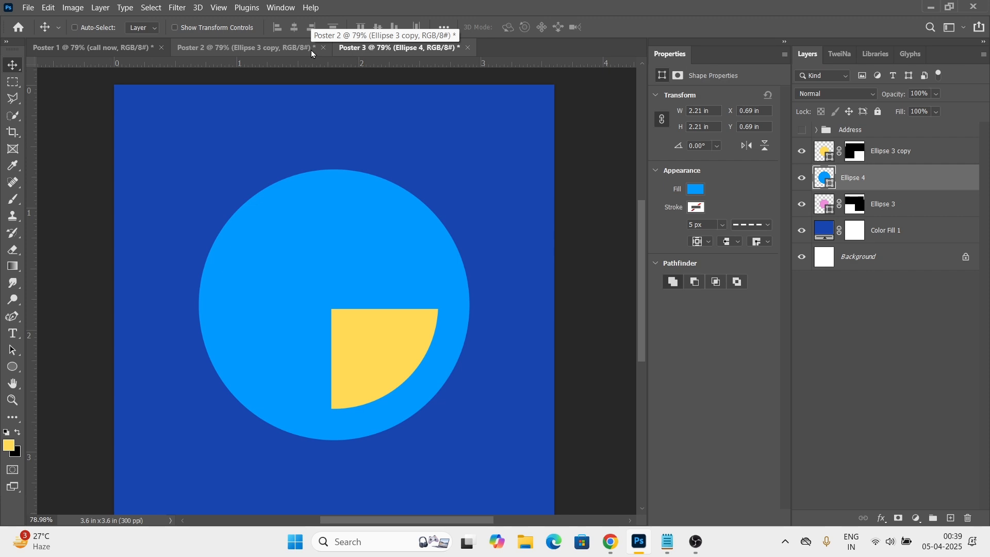
key("ctrl+bracketleft")
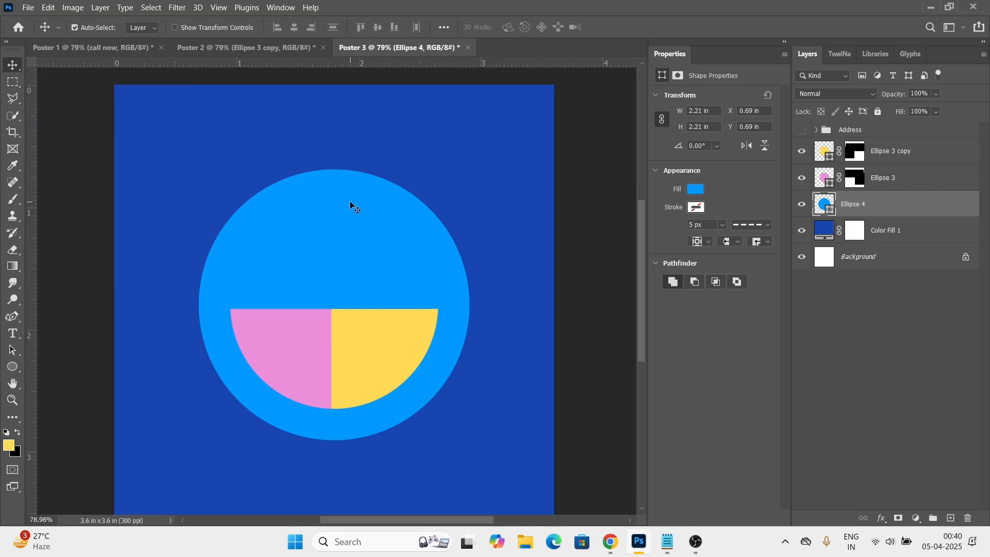
Scale the bright blue circle down around its centre to 2 in across.
key("ctrl+t")
left_click_drag(471, 165, 465, 184)
key("Return")
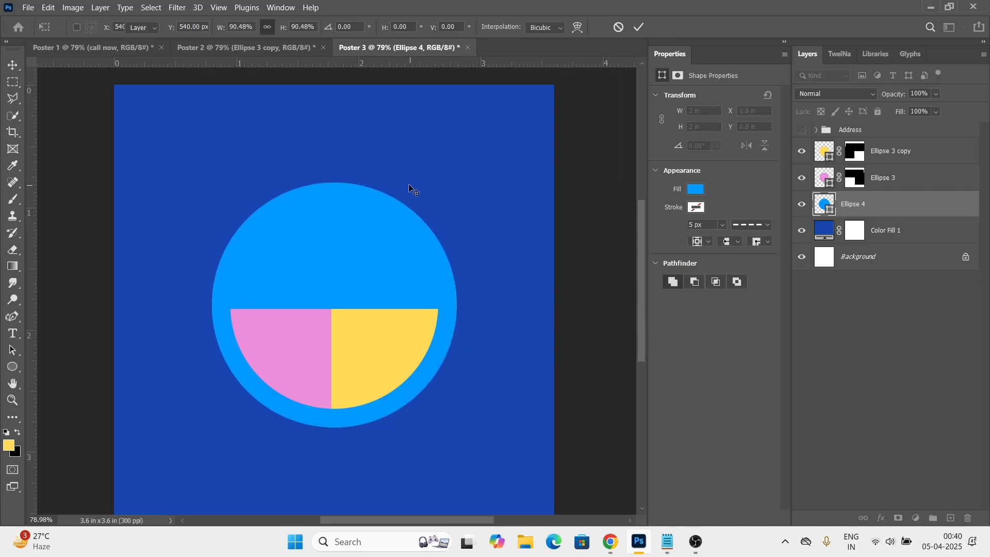
Mask the bright blue circle along its vertical centre line so only the left half shows.
left_click(16, 83)
left_click(72, 81)
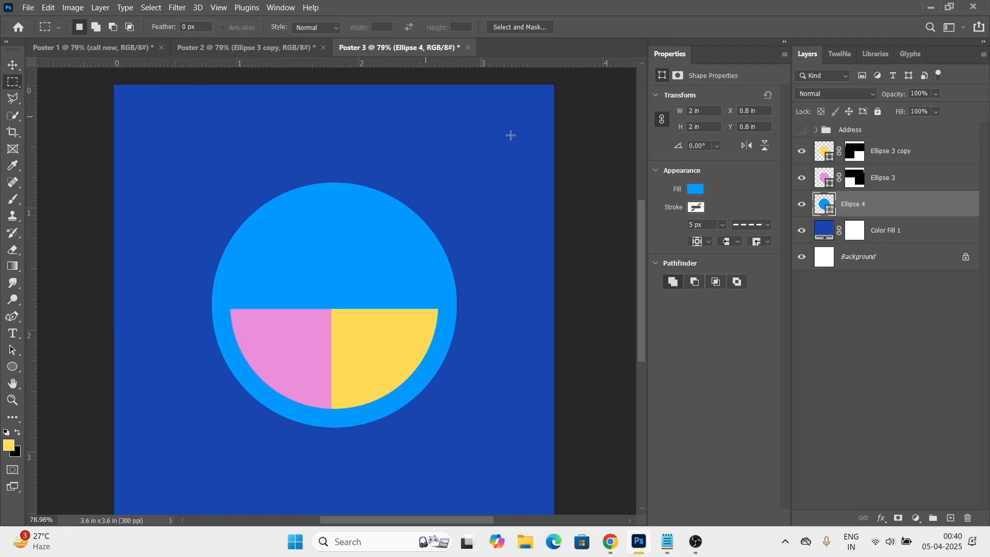
left_click_drag(519, 104, 332, 475)
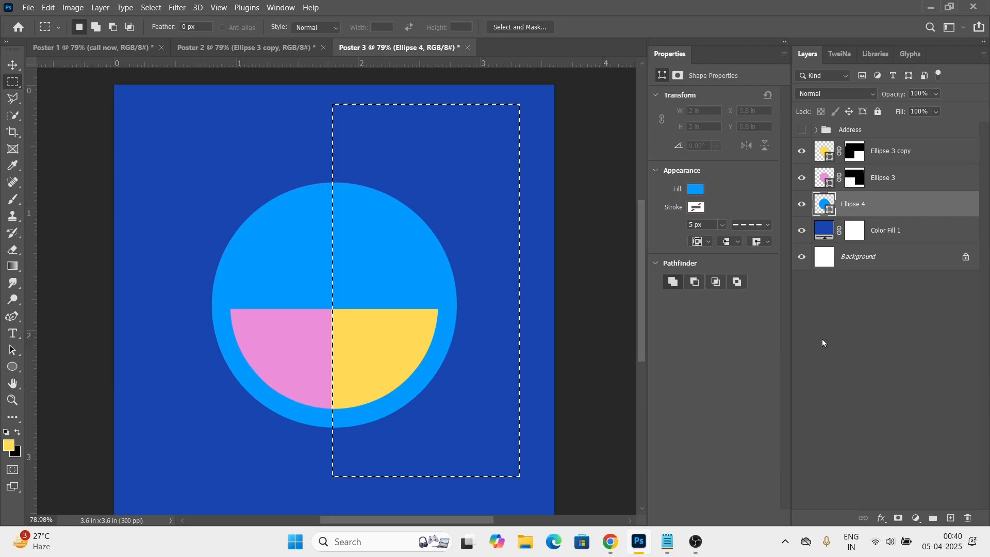
left_click(897, 518)
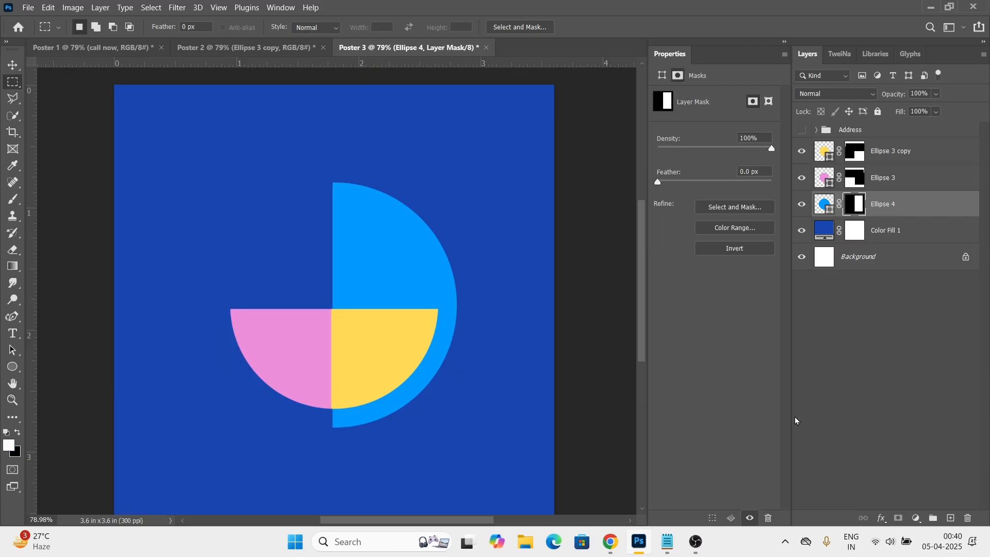
key("ctrl+i")
key("v")
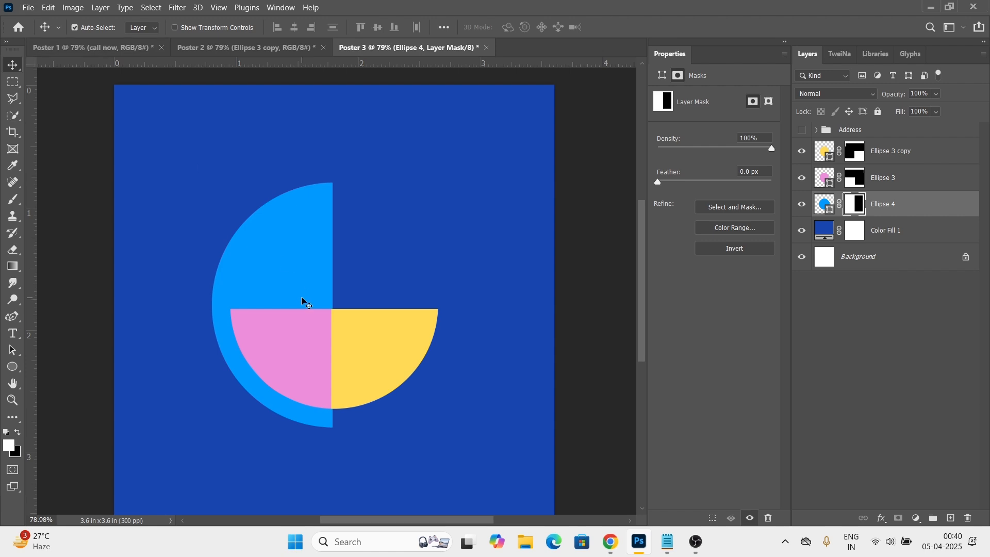
Combine the pink and yellow quarter circles into a single smart object.
left_click(393, 349)
left_click(298, 345, "shift")
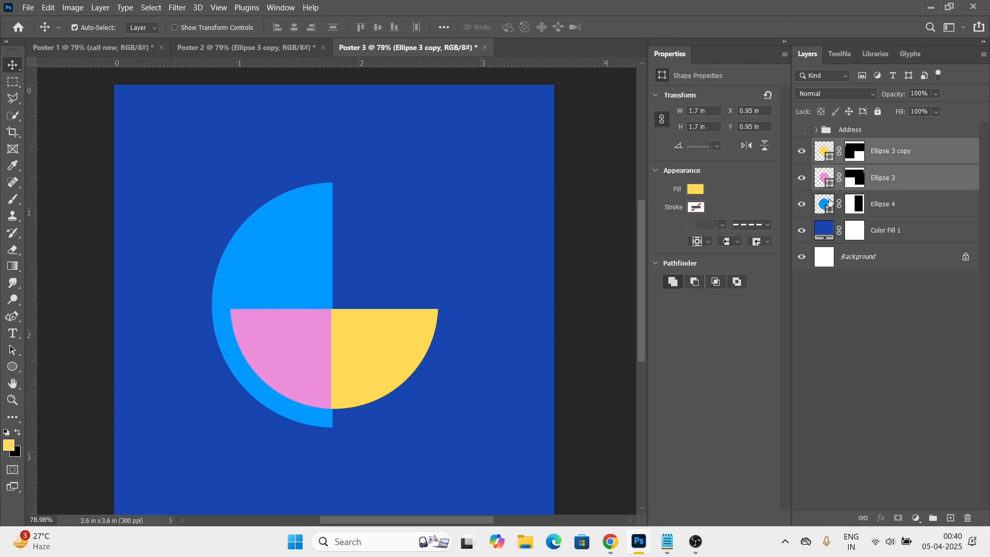
right_click(920, 183)
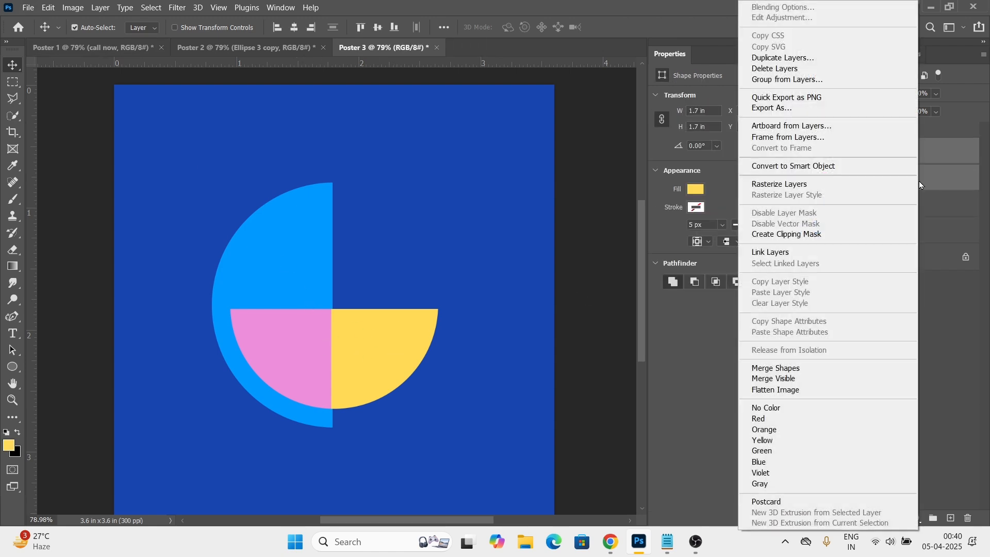
left_click(799, 173)
Place the embedded photo of the man holding a laptop from Downloads and scale it to about 3.35 in wide.
left_click(28, 8)
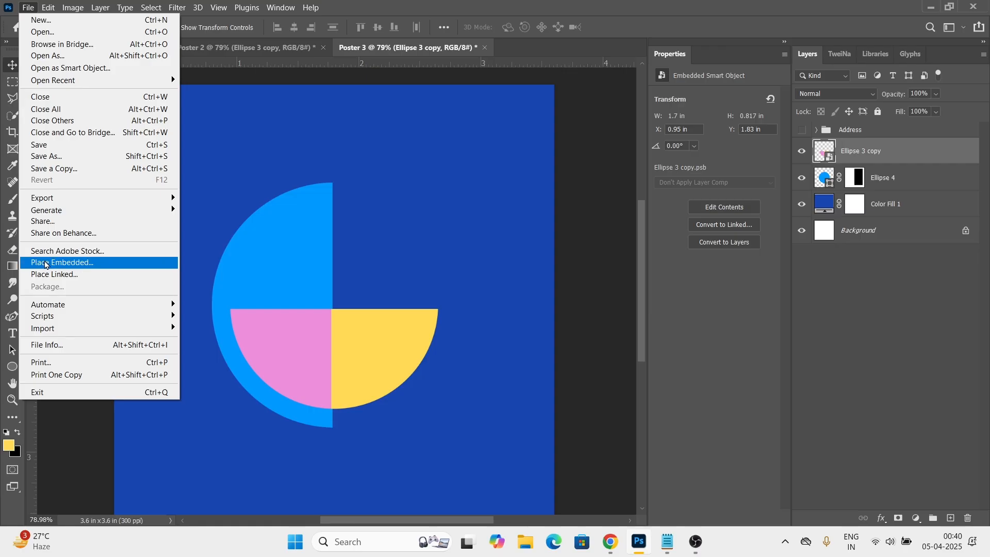
left_click(46, 265)
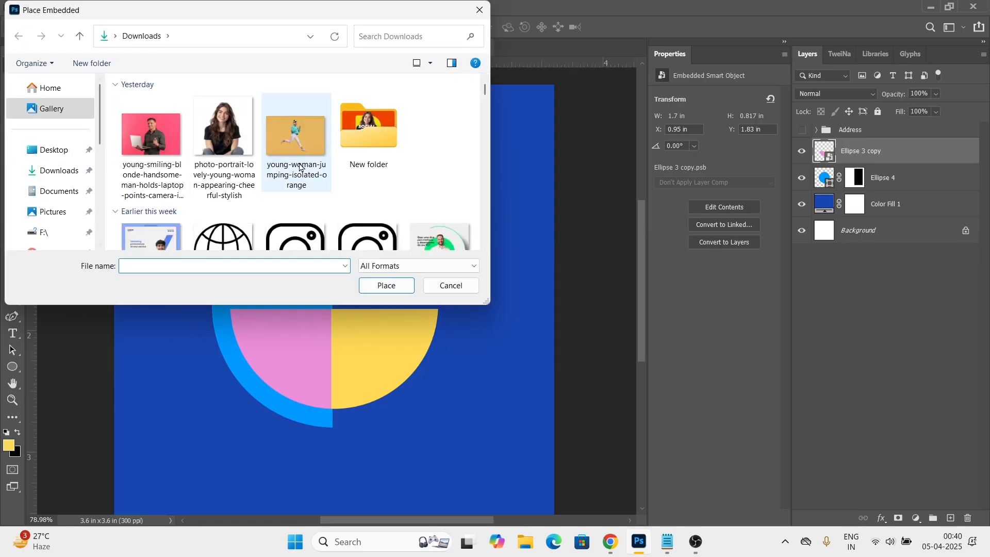
left_click(152, 141)
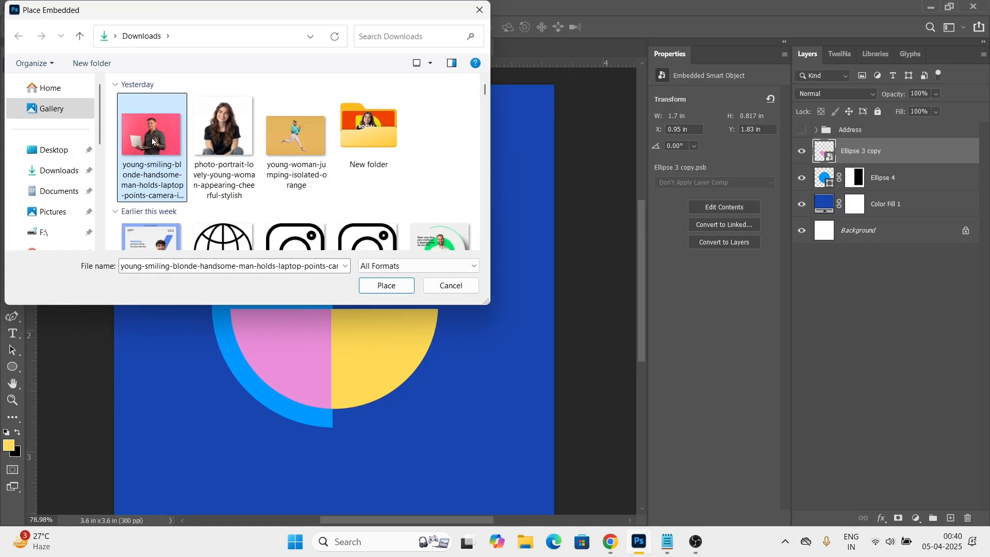
double_click(152, 141)
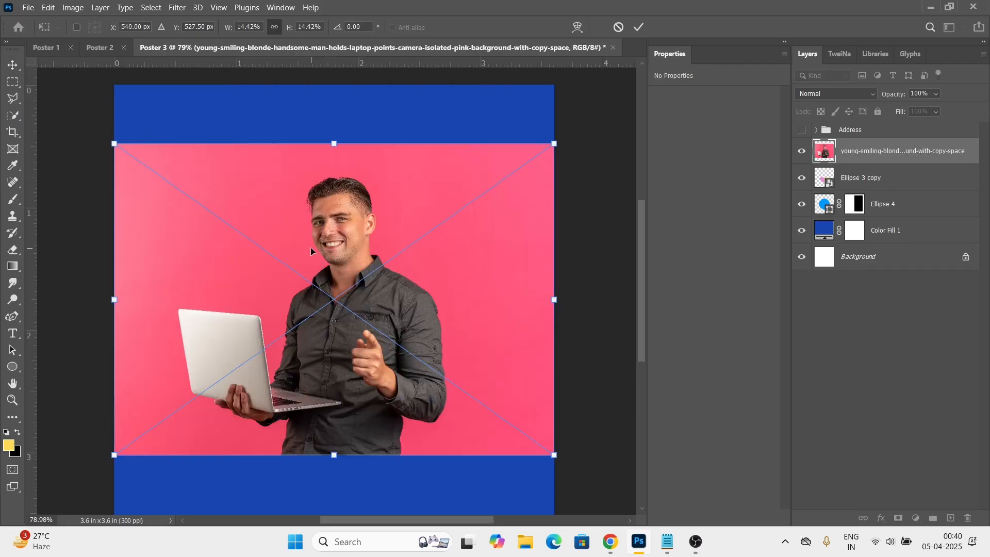
left_click_drag(334, 143, 335, 154)
key("Return")
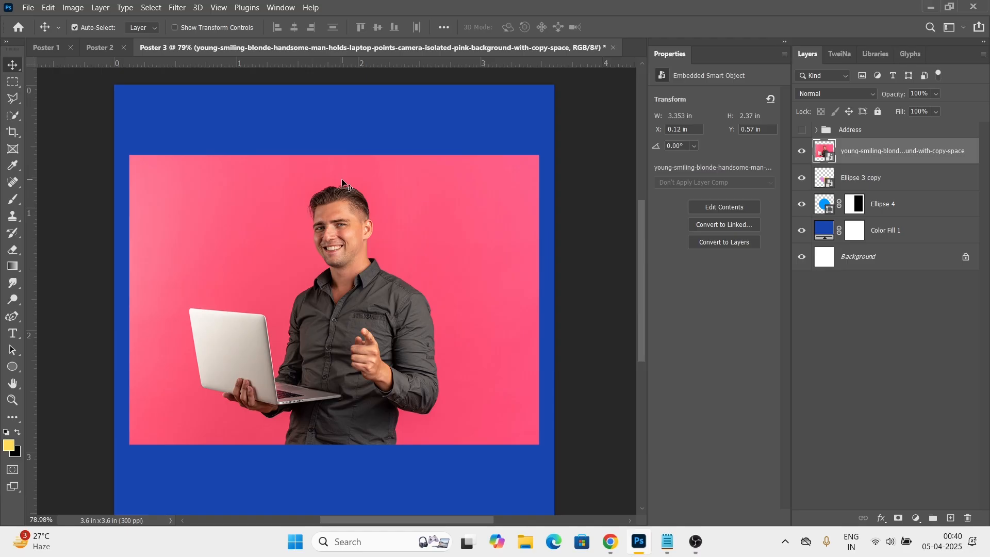
Select the man with Select Subject and add the laptop to the selection with loose Lasso outlines.
left_click(151, 7)
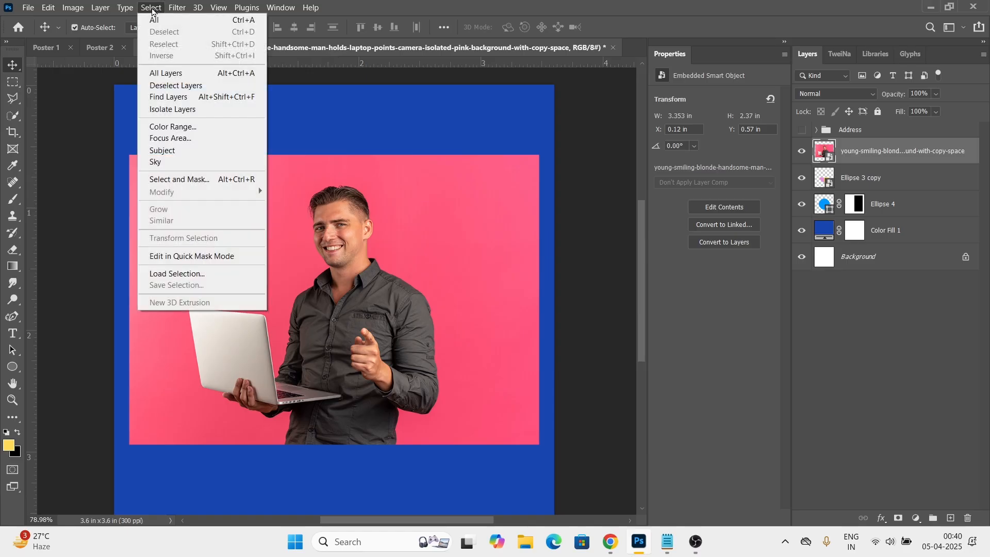
left_click(182, 151)
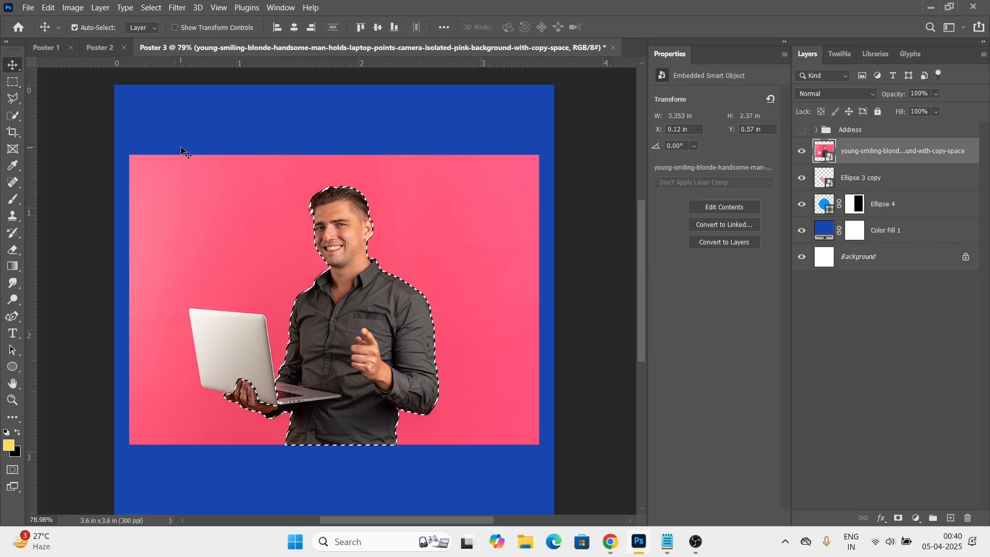
scroll(257, 303, "up", 4)
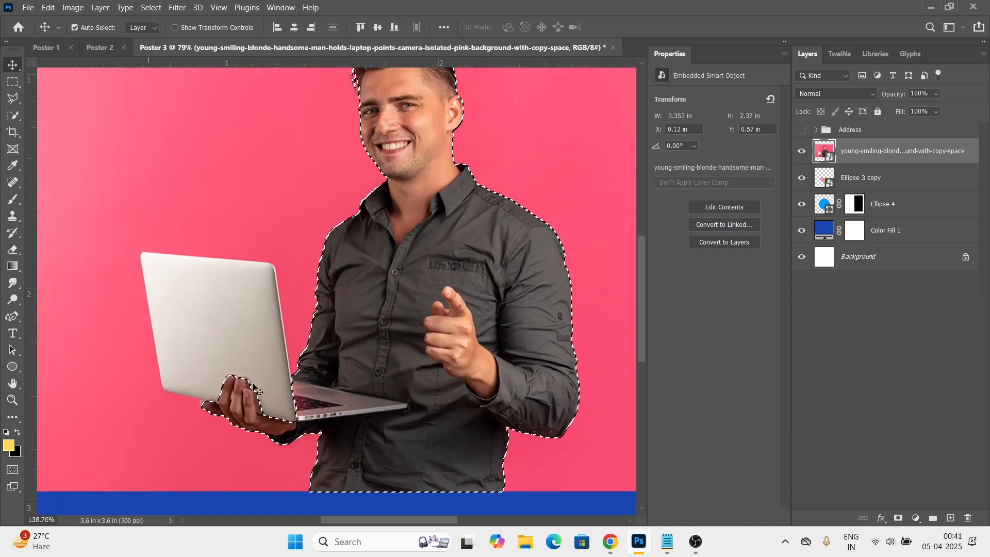
scroll(251, 352, "up", 3)
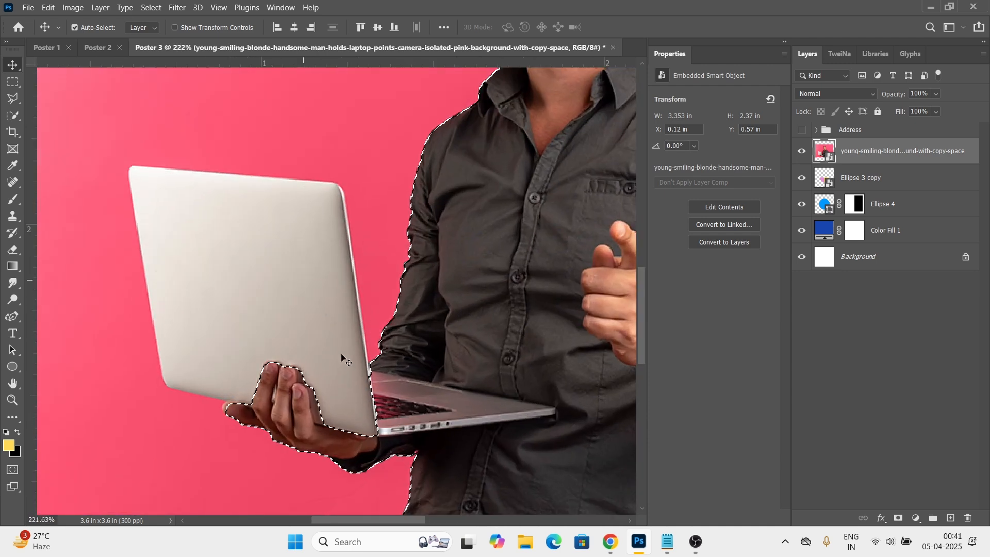
key("l")
mouse_move(376, 362)
left_mouse_down()
mouse_move(146, 411)
mouse_move(291, 394)
left_mouse_up()
left_click_drag(285, 176, 345, 333)
mouse_move(356, 298)
left_mouse_down()
mouse_move(367, 336)
mouse_move(355, 337)
left_mouse_up()
left_click_drag(83, 177, 155, 168)
scroll(183, 190, "down", 4)
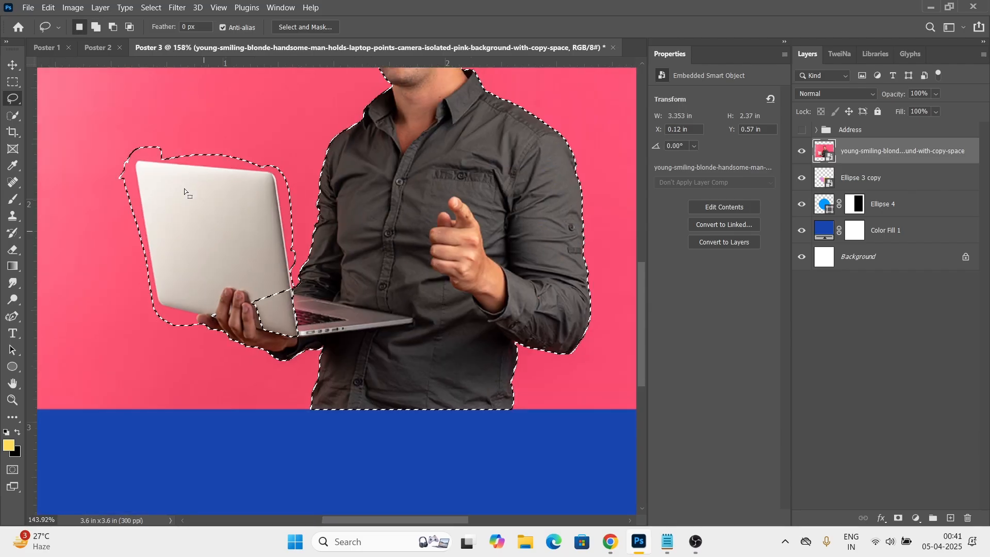
Add a layer mask to the man's photo from the selection of the man and laptop.
left_click(906, 488)
left_click(900, 151)
left_click(898, 517)
Trace the laptop lid with the Pen tool from the fingertips along its lower and left edges to the upper-left corner.
scroll(361, 311, "down", 3)
scroll(246, 268, "up", 8)
key("p")
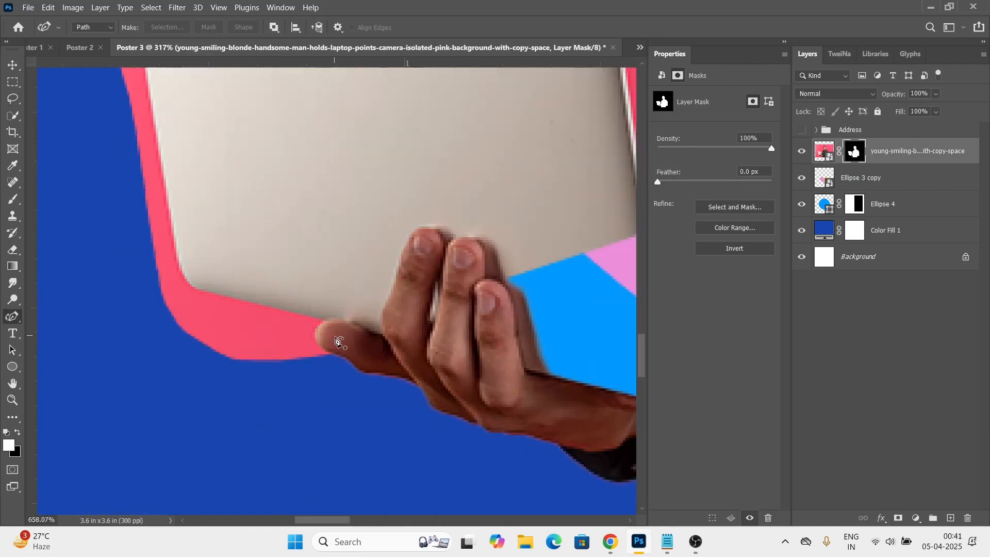
scroll(334, 342, "up", 4)
left_click(334, 369)
left_click_drag(302, 335, 367, 270)
key("ctrl+z")
left_click(320, 306, "alt")
left_click_drag(272, 284, 387, 336)
left_click(196, 299)
left_click_drag(161, 221, 149, 141)
scroll(181, 189, "down", 3)
left_click_drag(187, 171, 254, 405)
left_click(170, 93)
left_click_drag(189, 80, 258, 369)
left_click(212, 228)
left_click_drag(225, 208, 241, 211)
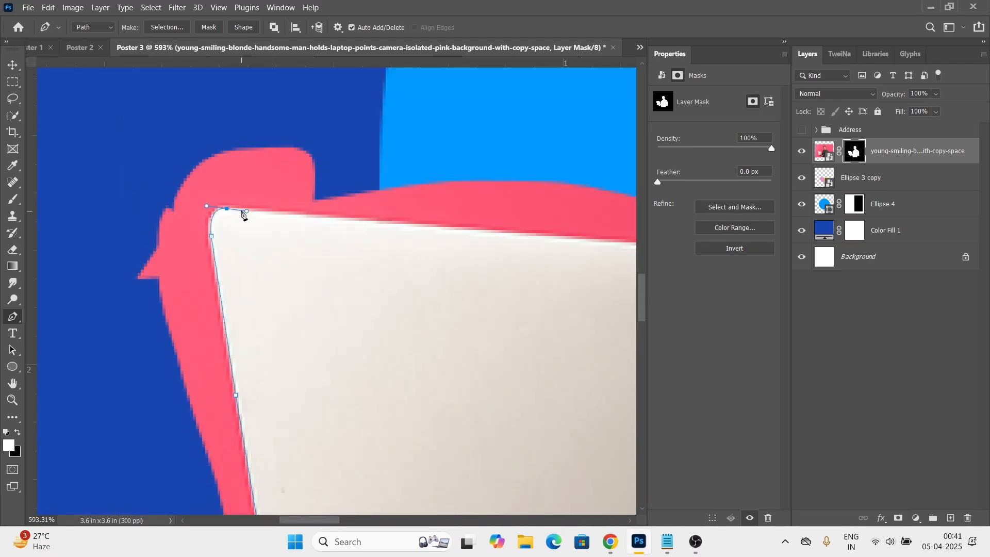
Continue the path along the laptop lid's top and right edges, close it around the outer pink fringe, and load it as a selection.
left_click(508, 236)
left_click_drag(549, 235, 317, 295)
key("ctrl+z")
left_click(497, 311)
left_click_drag(539, 365, 443, 293)
left_click_drag(485, 503, 414, 303)
left_click(406, 303)
scroll(423, 290, "down", 5)
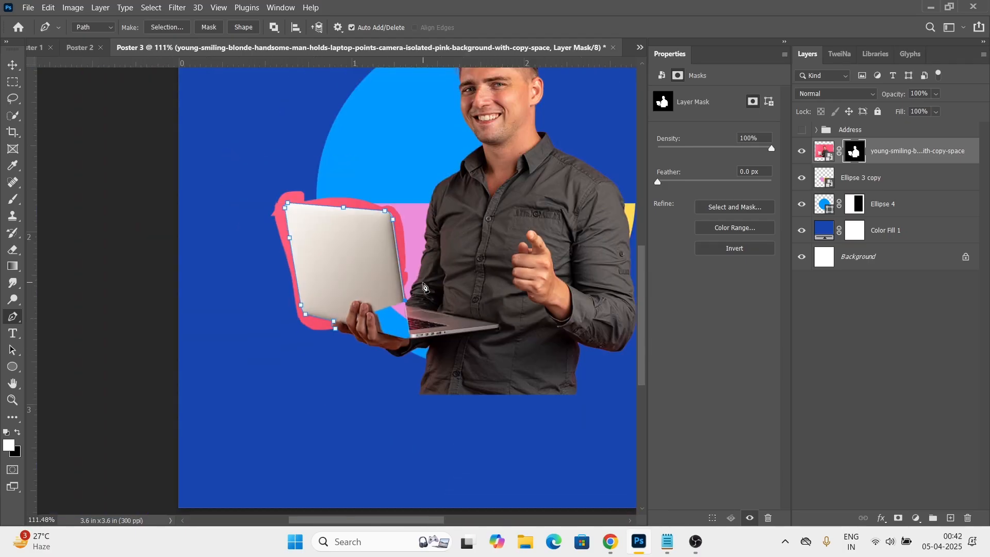
scroll(381, 303, "up", 10)
scroll(382, 304, "down", 5)
key("ctrl+Return")
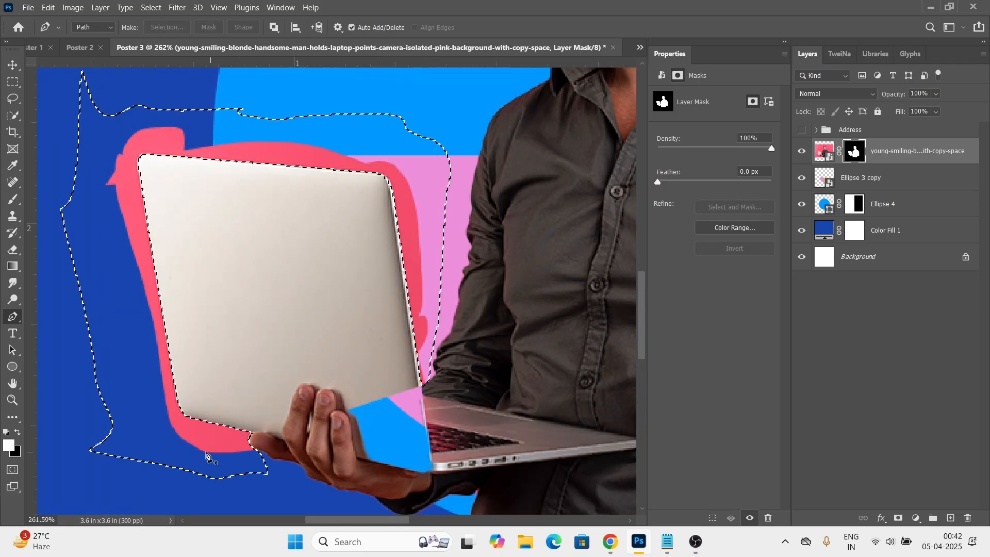
Brush on the photo's mask to hide the pink fringe around the laptop and restore the missing lid corner beside the hand.
key("b")
key("ctrl+d")
left_click_drag(378, 340, 287, 362)
key("x")
left_click_drag(384, 419, 405, 440)
scroll(385, 339, "down", 5)
key("v")
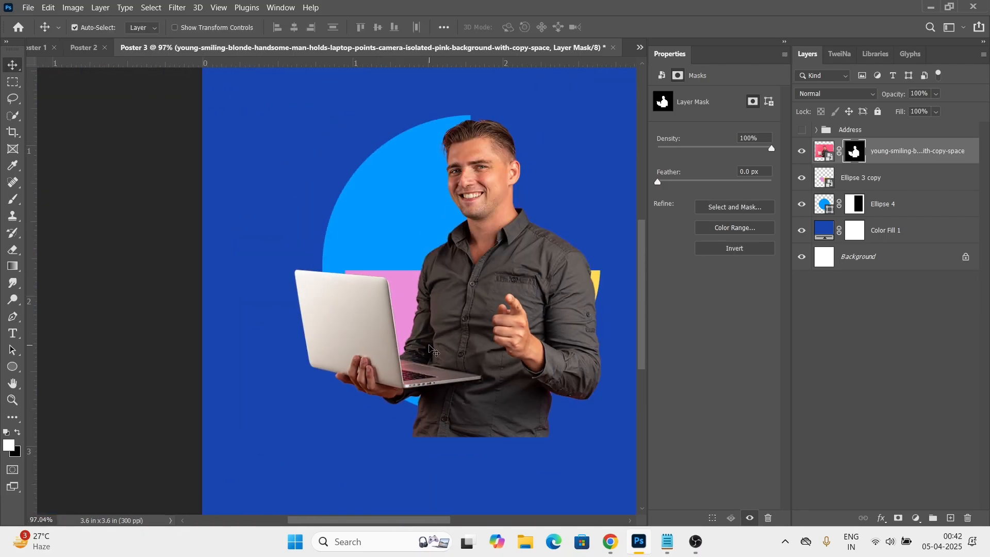
Convert the masked photo of the man to a smart object and scale it down to about 1.63 in wide.
key("ctrl+0")
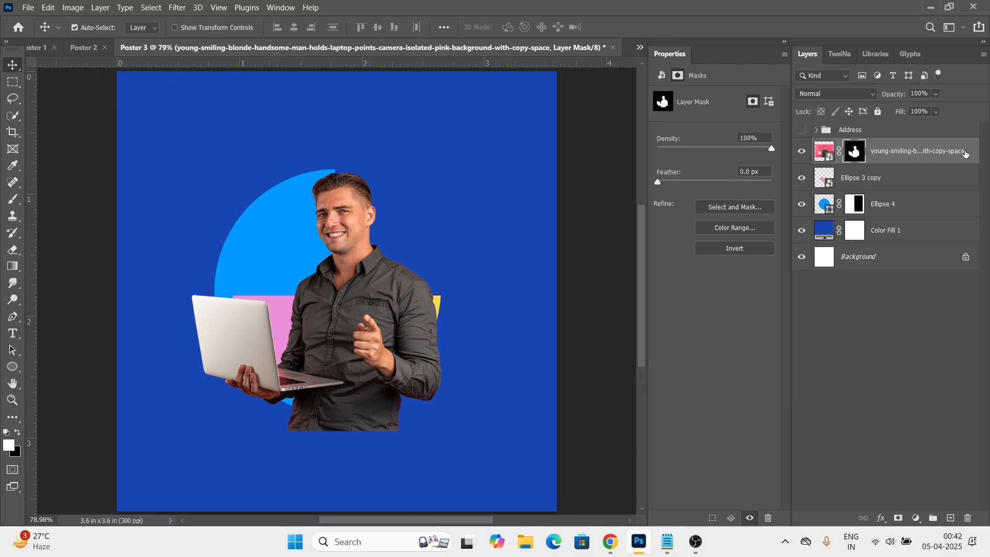
right_click(921, 153)
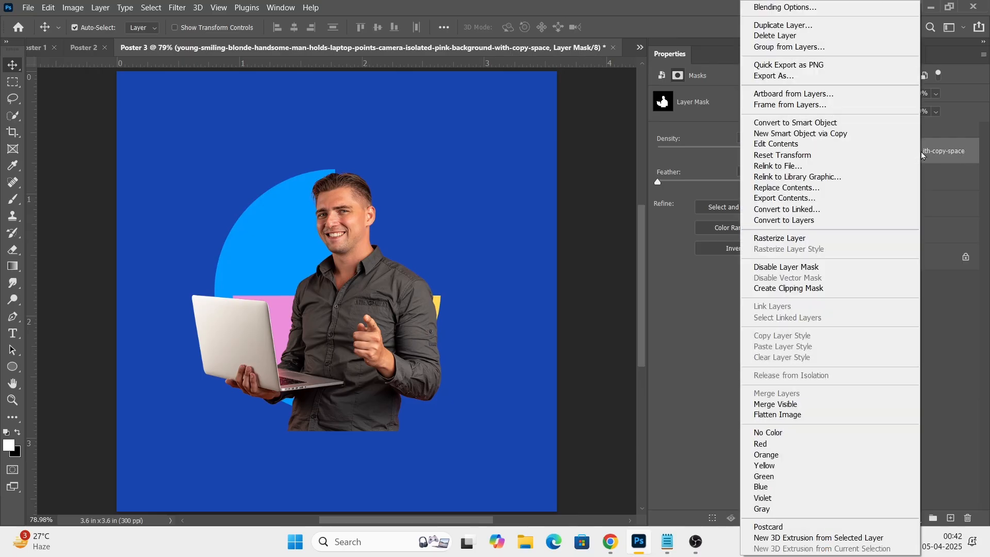
left_click(843, 124)
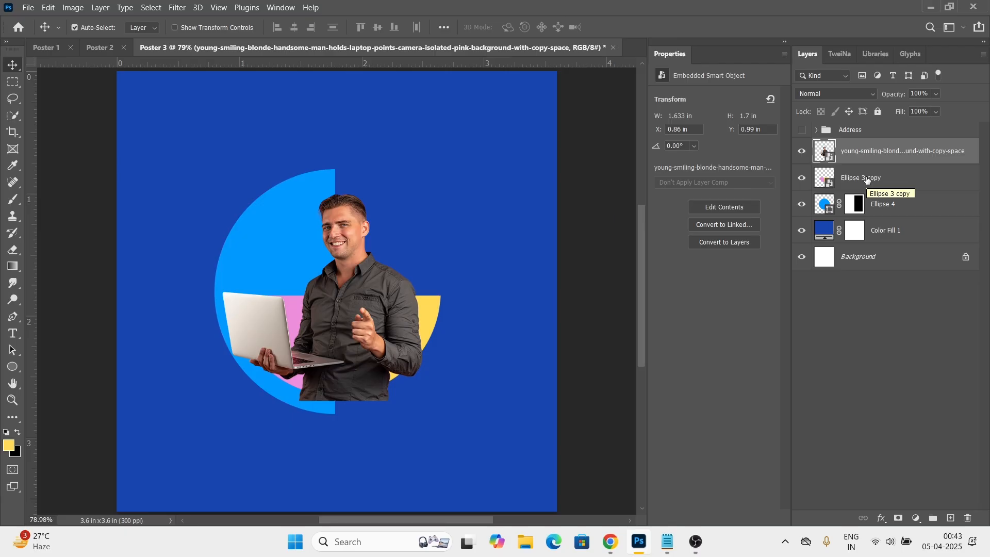
Load the pink and yellow half circle as a selection and mask the man's layer to show only inside that shape.
left_click(829, 180)
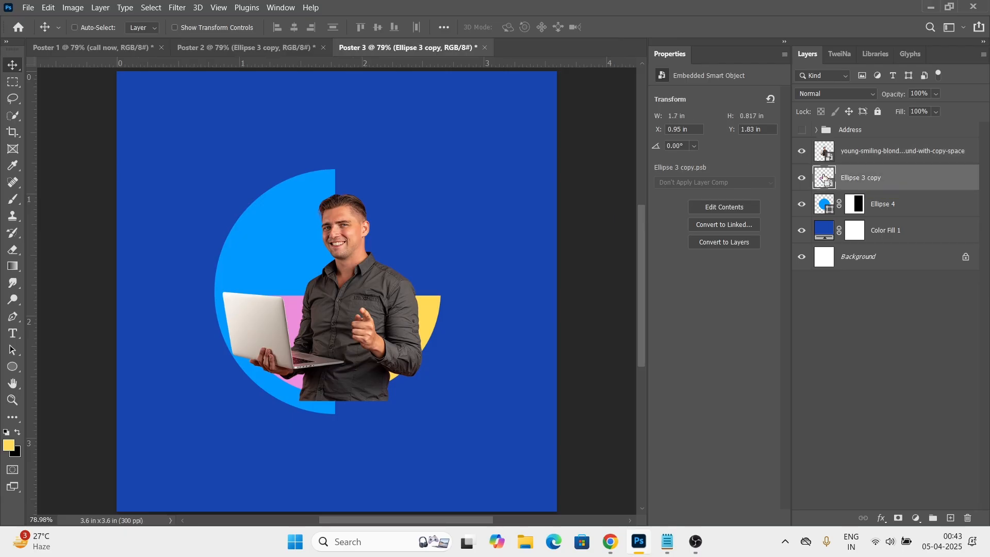
left_click(823, 178, "ctrl")
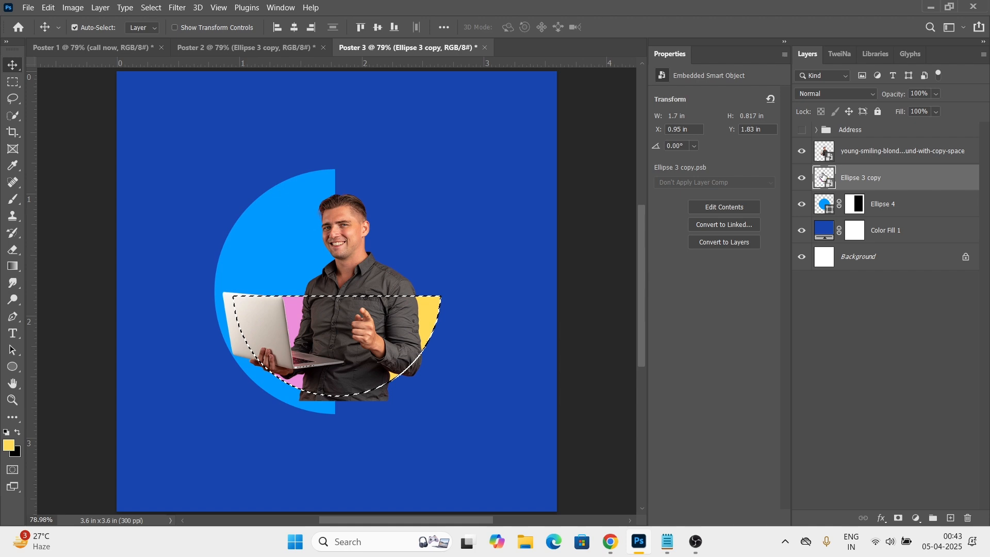
left_click(870, 159)
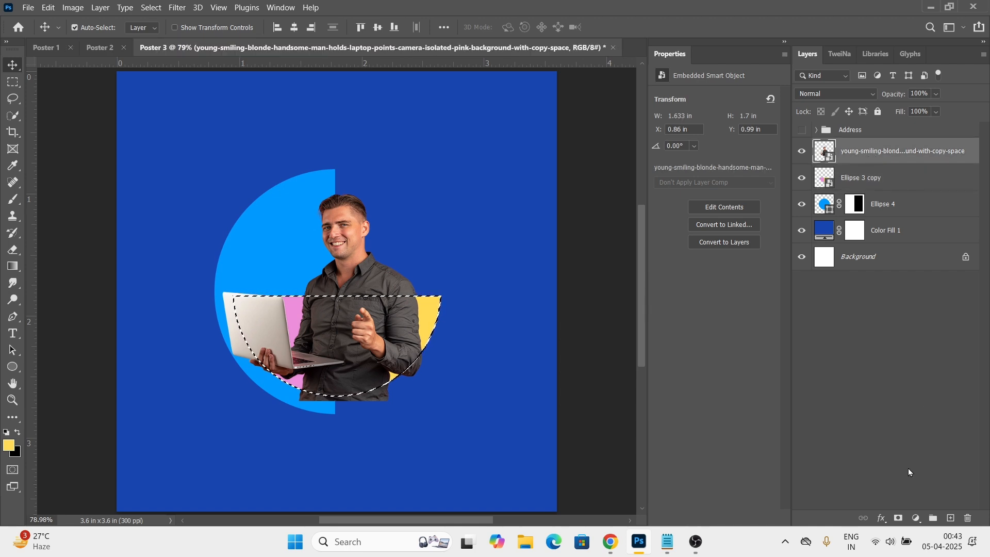
left_click(900, 519, "alt")
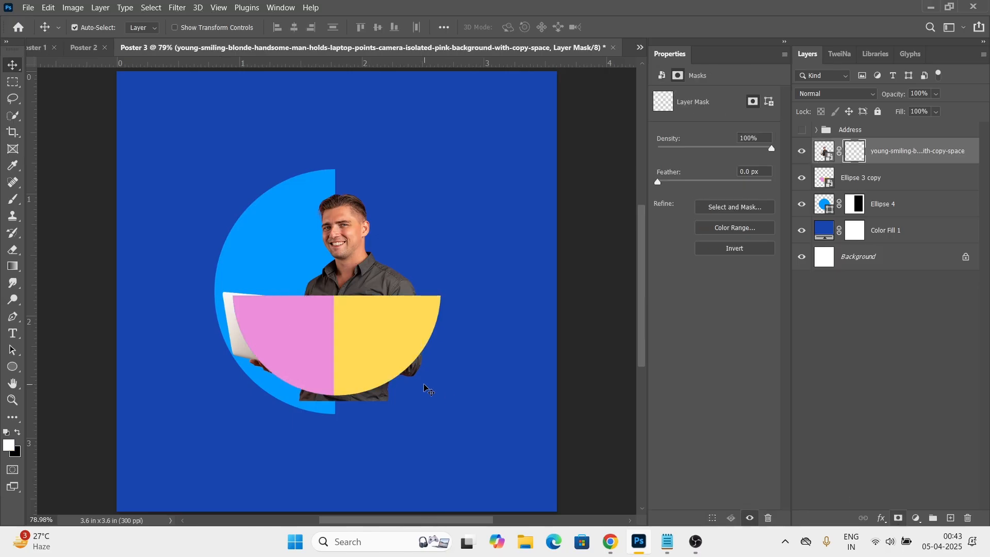
key("ctrl")
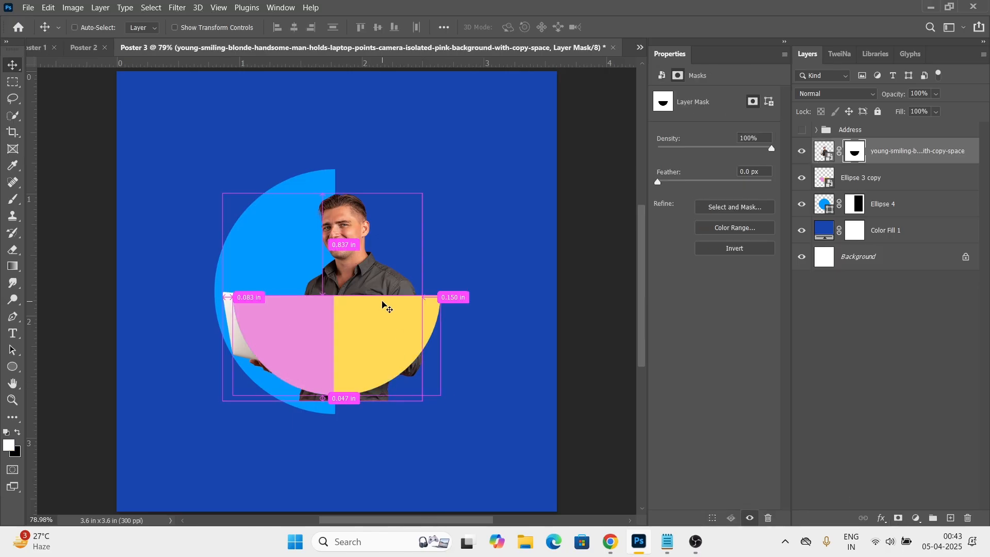
key("ctrl+i")
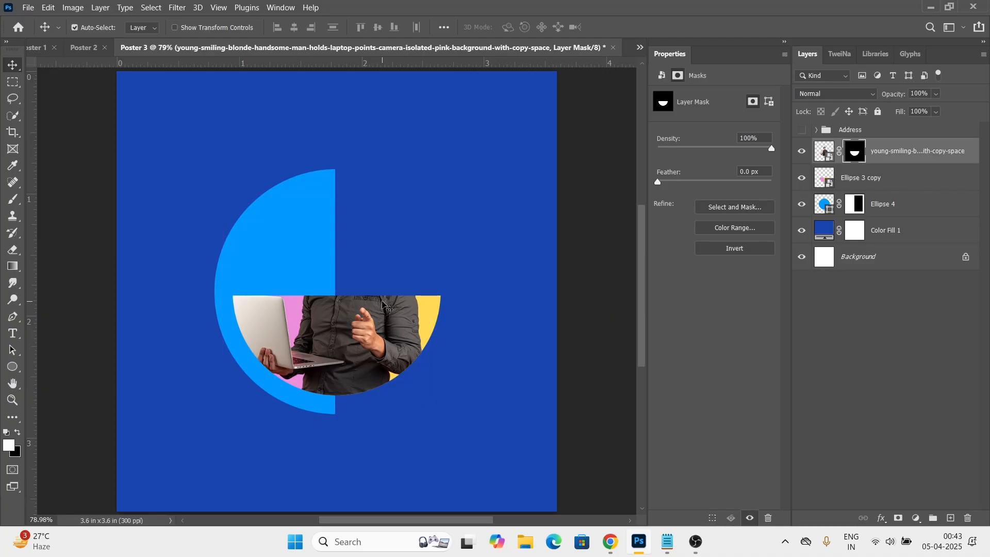
Paint white on the man's layer mask to reveal his head, shoulders and arm above and beside the half circle.
key("b")
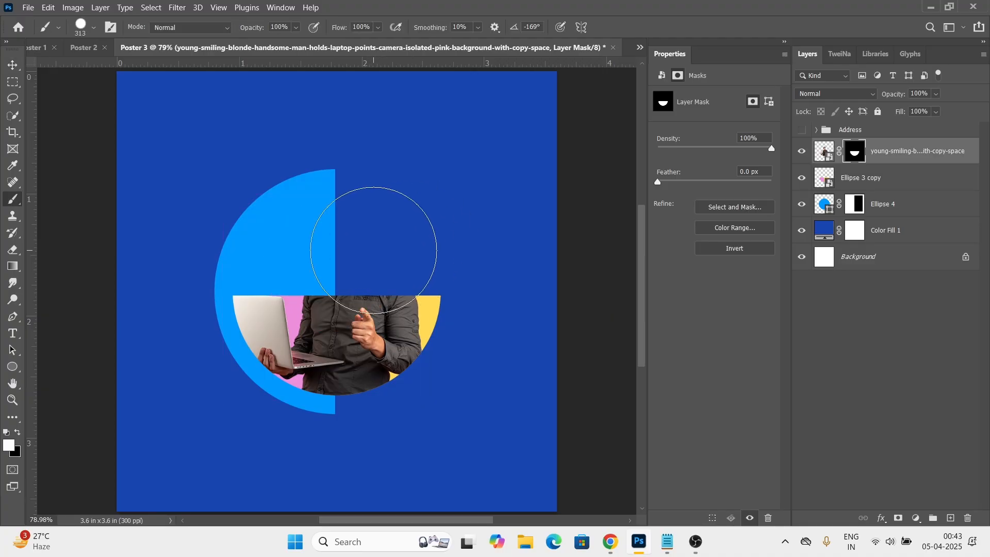
mouse_move(398, 261)
left_mouse_down()
mouse_move(358, 230)
mouse_move(386, 227)
mouse_move(396, 256)
left_mouse_up()
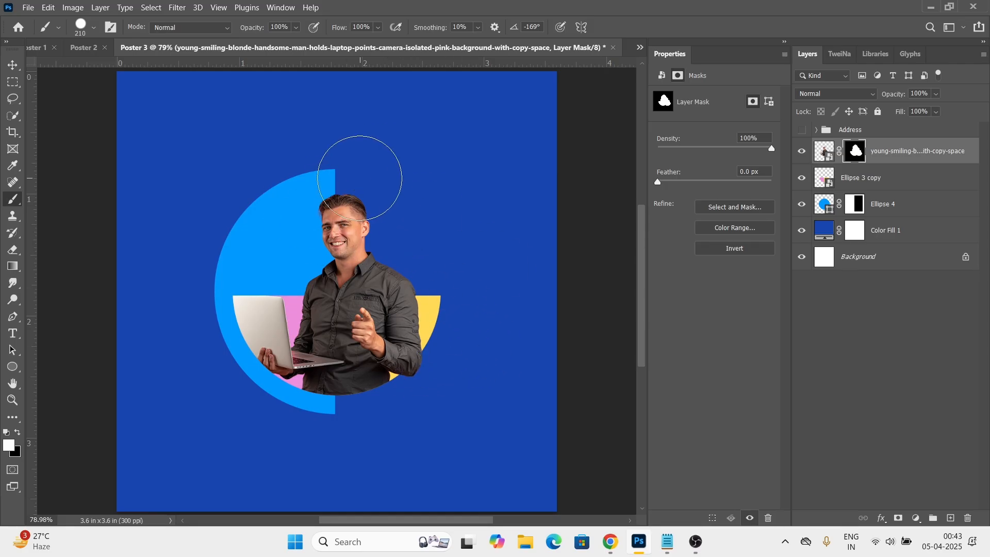
key("v")
Duplicate the blue half circle, shrink the copy to 1.29 in, and place it facing right against the poster's left edge.
scroll(335, 275, "down", 1)
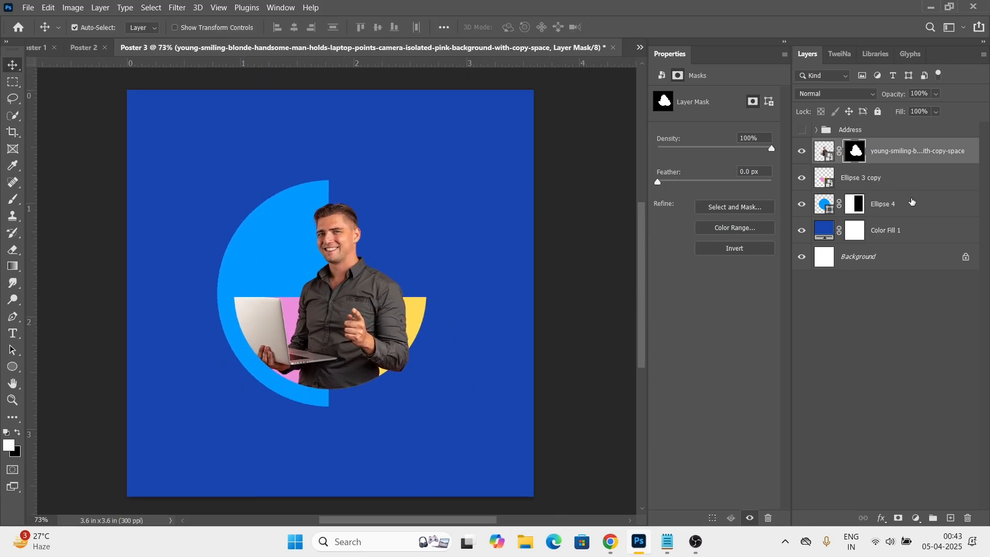
left_click(912, 202)
key("ctrl+j")
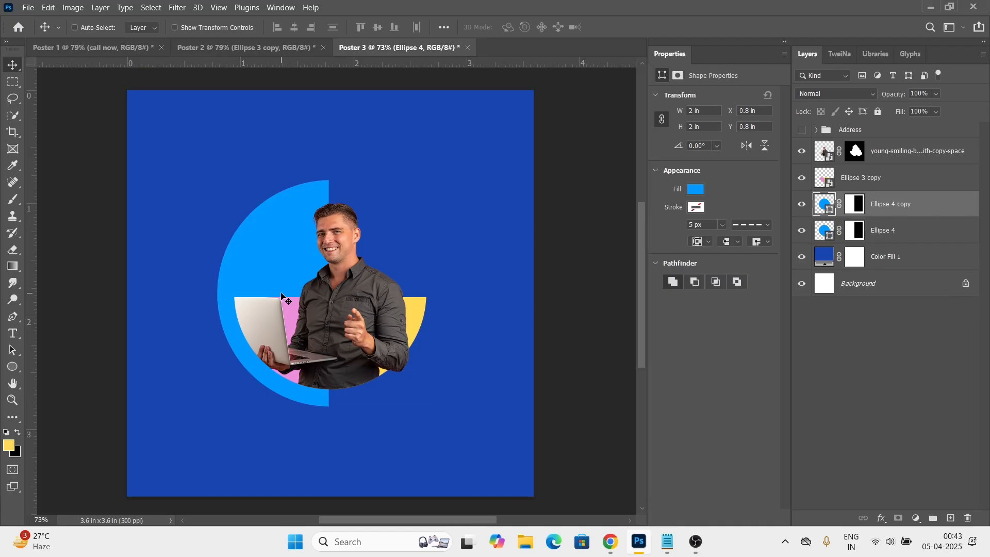
key("ctrl+t")
left_click_drag(264, 259, 155, 268)
right_click(173, 324)
left_click(188, 304)
left_click_drag(267, 262, 138, 279)
left_click_drag(201, 332, 153, 323)
key("Return")
Copy the small half circle to the poster's lower right edge, rotate it to -90° and recolour it yellow.
left_click_drag(153, 322, 454, 362)
scroll(223, 312, "down", 2)
key("ctrl+t")
left_click_drag(468, 289, 495, 461)
left_click_drag(417, 377, 477, 371)
key("Return")
double_click(824, 204)
left_click(371, 312)
key("Return")
Add the three-line white heading "DIGITAL MARKETING AGENCY" beside the man's head, directly above the blue background fill layer.
scroll(413, 304, "down", 2)
scroll(412, 289, "up", 1)
scroll(390, 309, "up", 5)
scroll(335, 330, "down", 1)
left_click(14, 333)
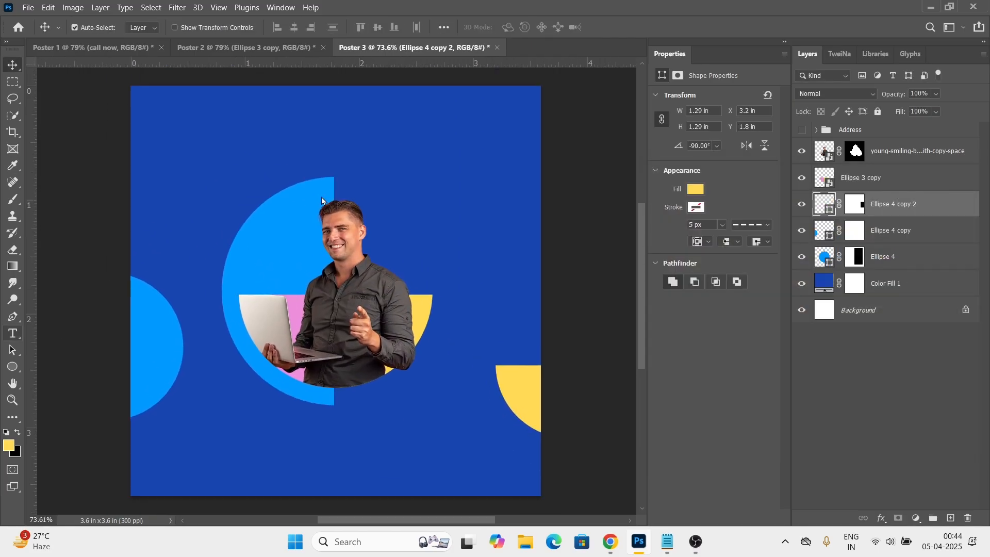
left_click(389, 187, "ctrl")
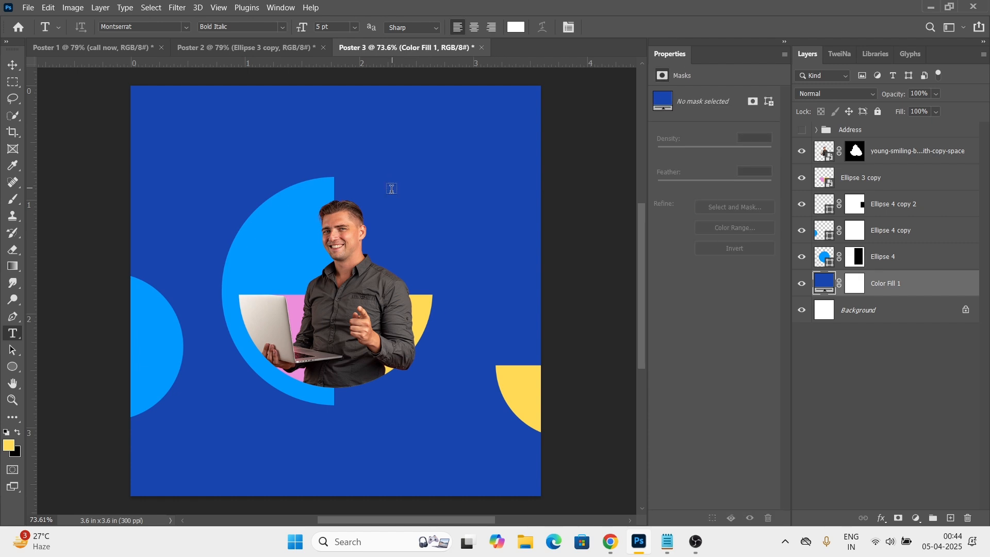
left_click(392, 201)
type("DIGITAL")
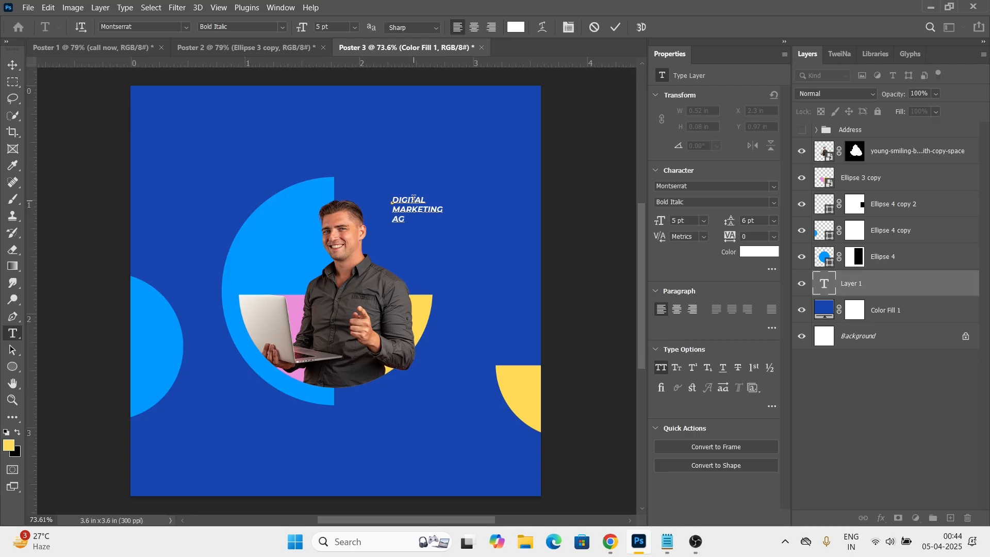
key("ctrl+Return")
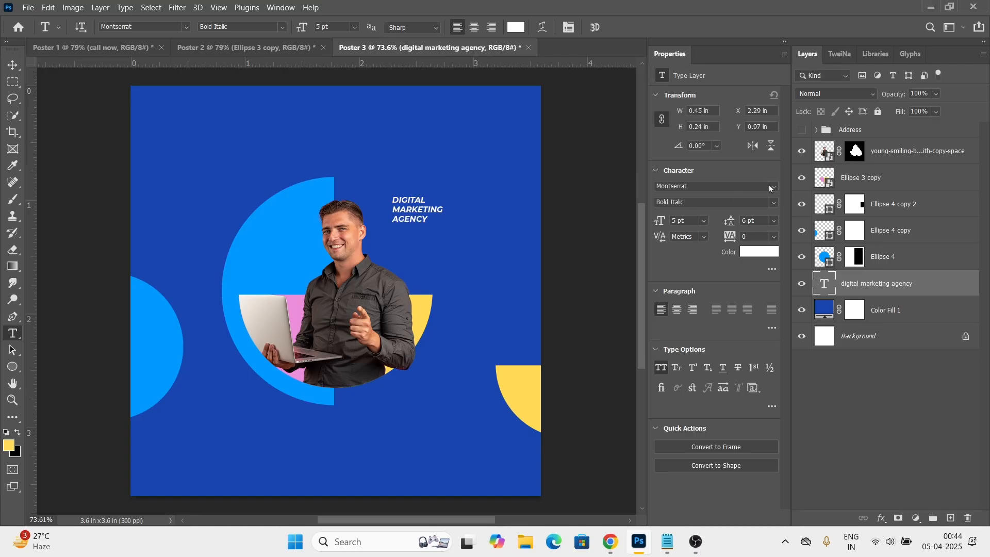
Change the heading's font to Montserrat Alternates and turn off its all-caps style.
left_click(771, 188)
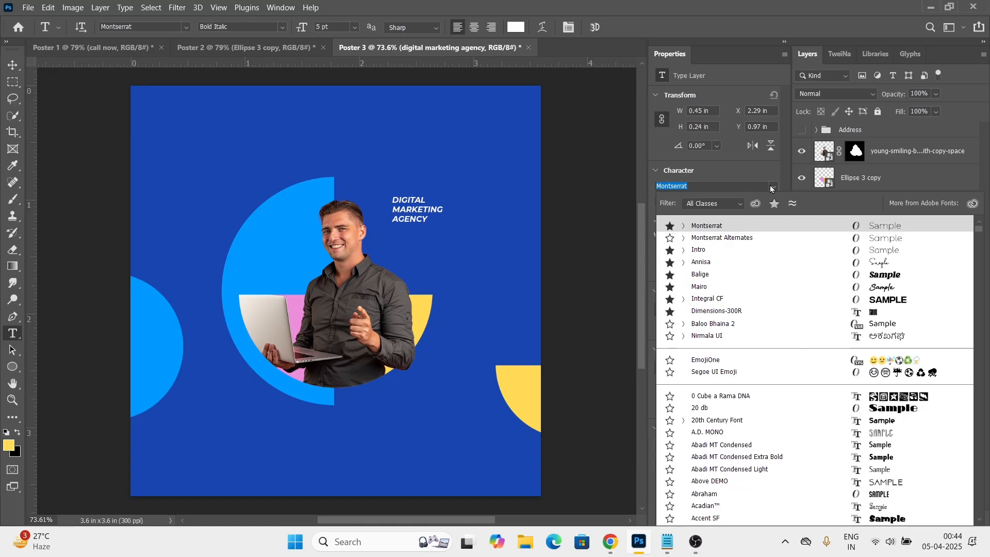
left_click(734, 240)
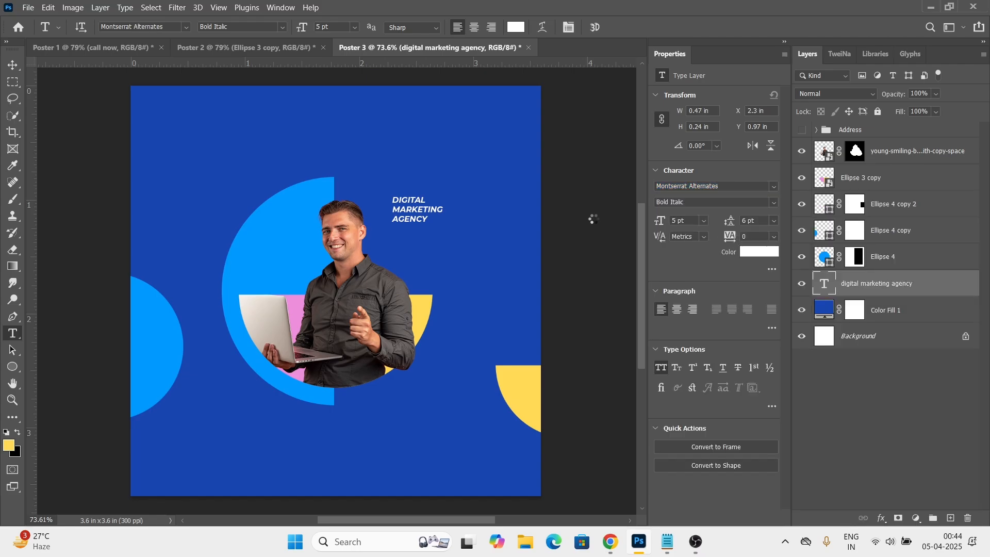
key("ctrl+shift+k")
Enlarge the heading and position it beside the man's head.
key("v")
key("ctrl+t")
left_click_drag(437, 223, 500, 262)
left_click_drag(437, 219, 430, 217)
left_click_drag(488, 261, 509, 277)
key("Return")
Capitalize the heading's first letter so it reads "Digital marketing agency" and set its line spacing to 13 pt.
key("t")
left_click_drag(394, 207, 377, 206)
type("D")
key("ctrl+Return")
key("v")
left_click(729, 220)
type("13")
key("Return")
Move the heading closer to the man's head and scale it to about 1.2 in wide.
scroll(421, 230, "down", 4)
left_click_drag(469, 225, 422, 228)
scroll(421, 230, "up", 3)
key("ctrl+t")
left_click_drag(504, 200, 503, 194)
key("Return")
scroll(447, 228, "up", 2)
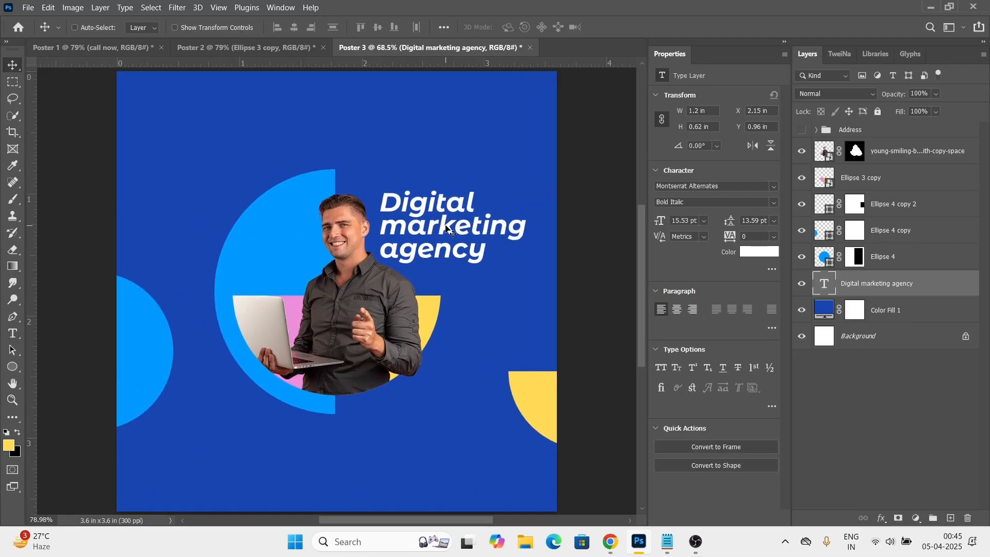